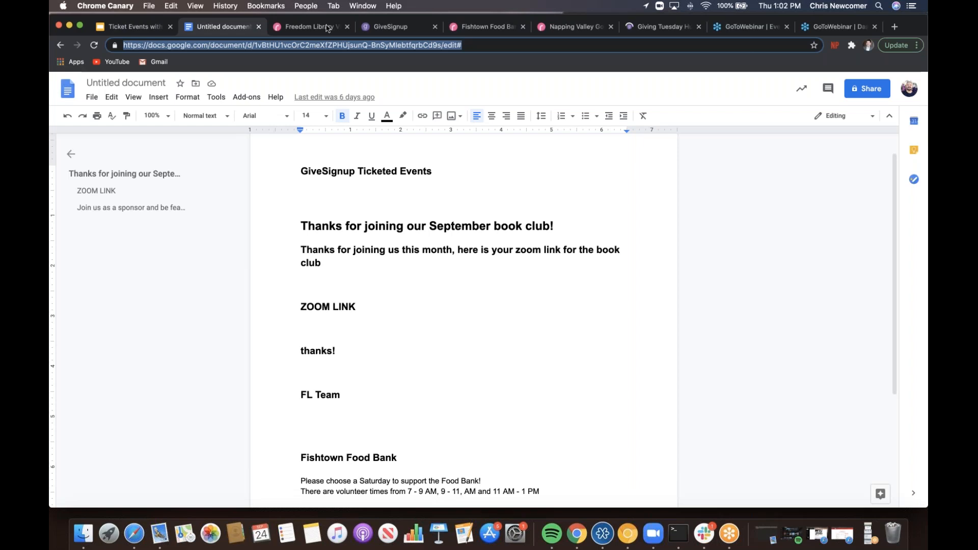
- On the Freedom Library event site, review the September and October book picks and $455 progress bar
click(327, 28)
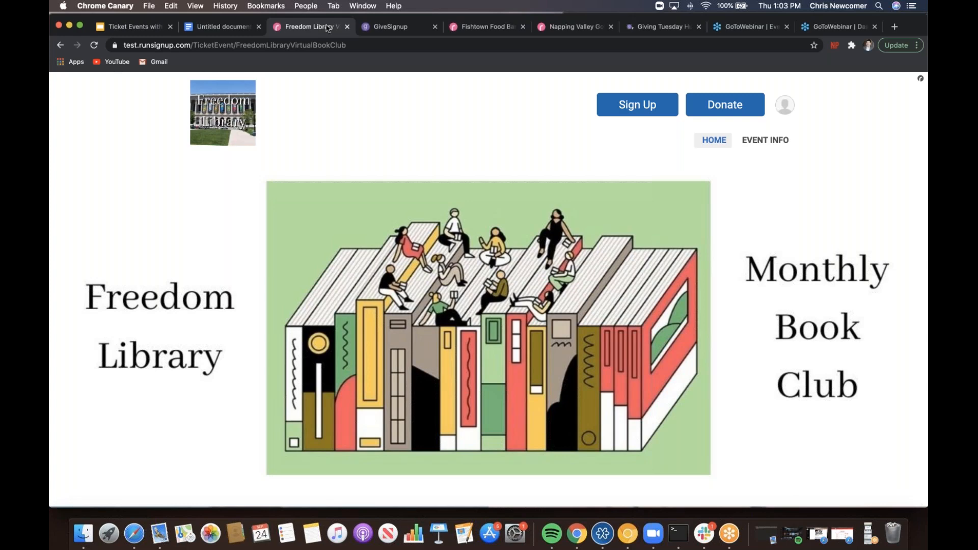
key(Down)
key(Down)
key(Down)
key(Down)
key(Down)
key(Down)
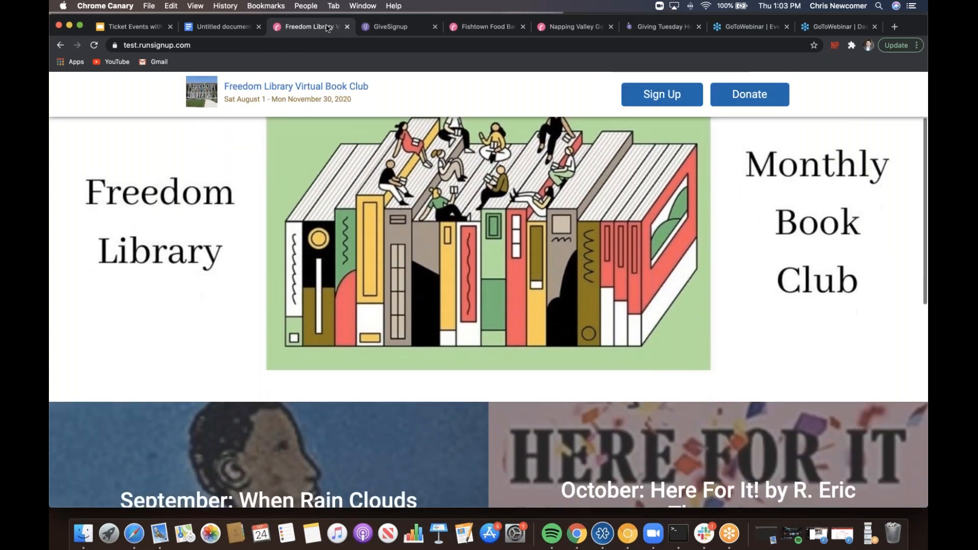
key(Up)
key(Up)
key(Up)
key(Up)
key(Up)
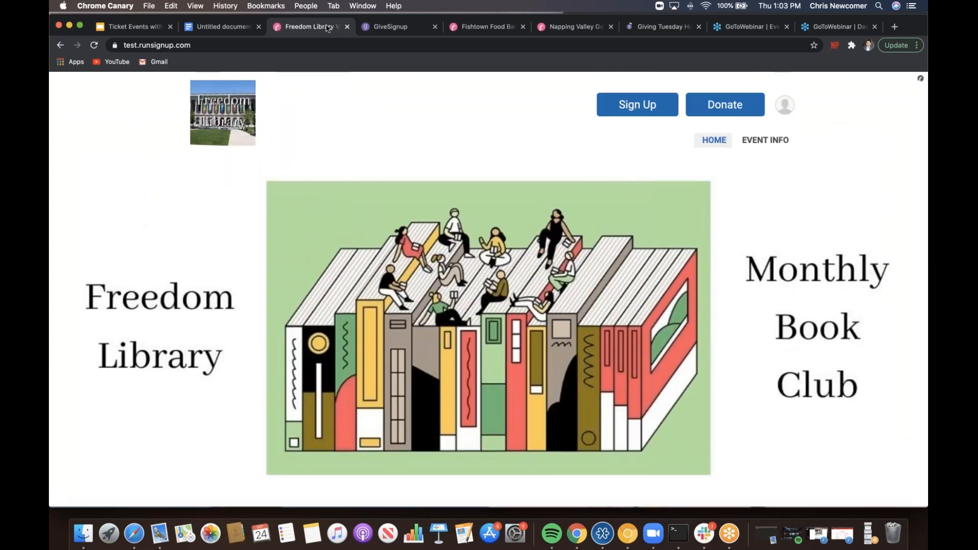
key(Down)
key(Down)
key(Down)
key(Down)
key(Down)
key(Down)
key(Down)
key(Down)
key(Down)
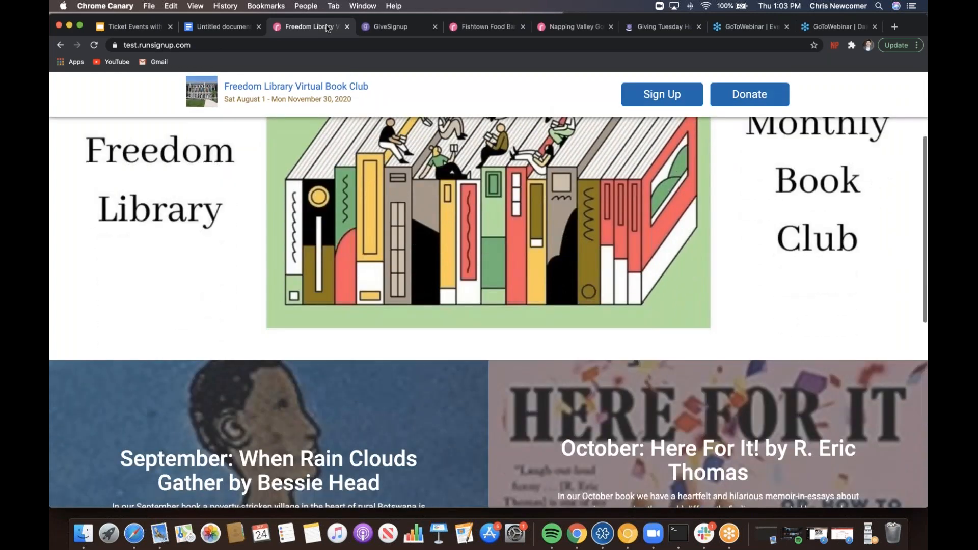
key(Down)
key(Down)
key(Down)
key(Down)
key(Down)
key(Down)
key(Down)
key(Down)
key(Down)
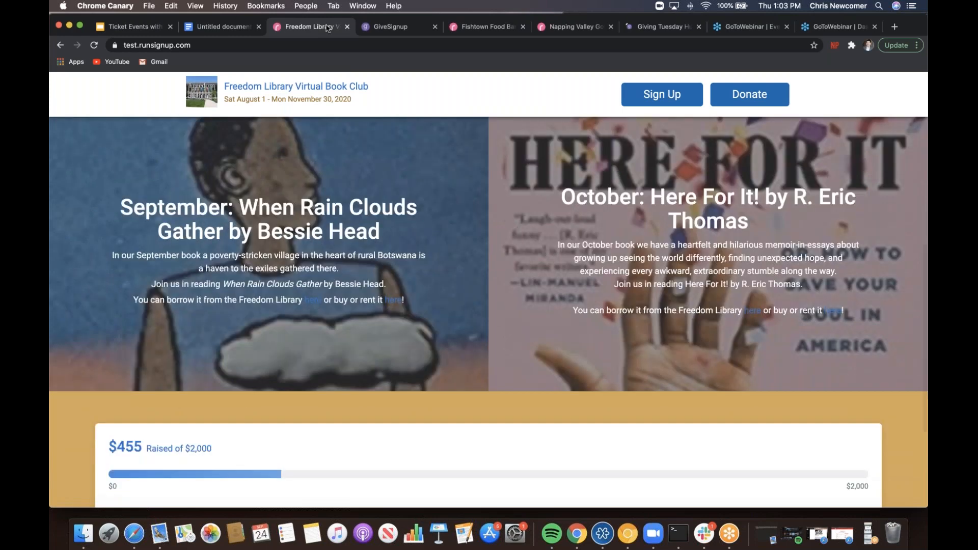
key(Home)
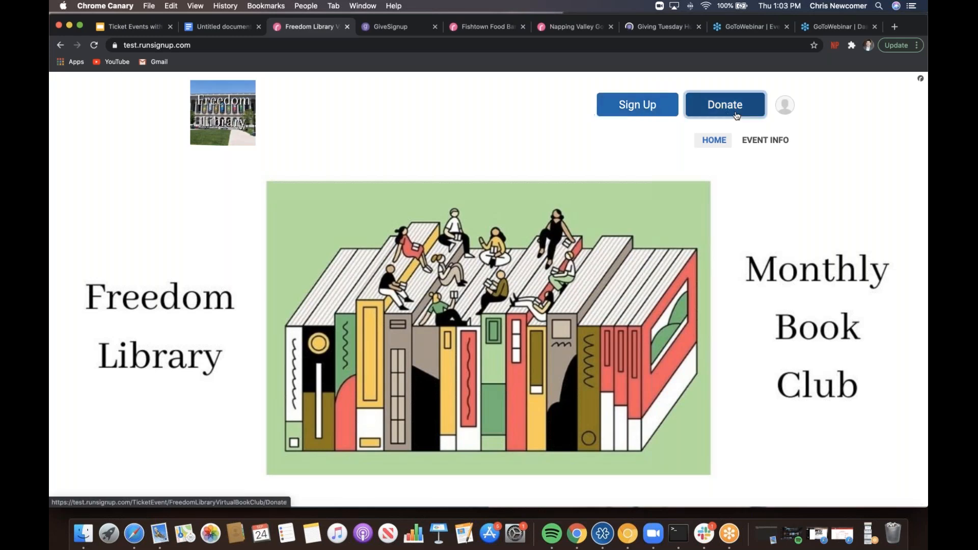
- Scroll through the rest of the event page and start signing up for the book club
scroll(737, 114, down, 5)
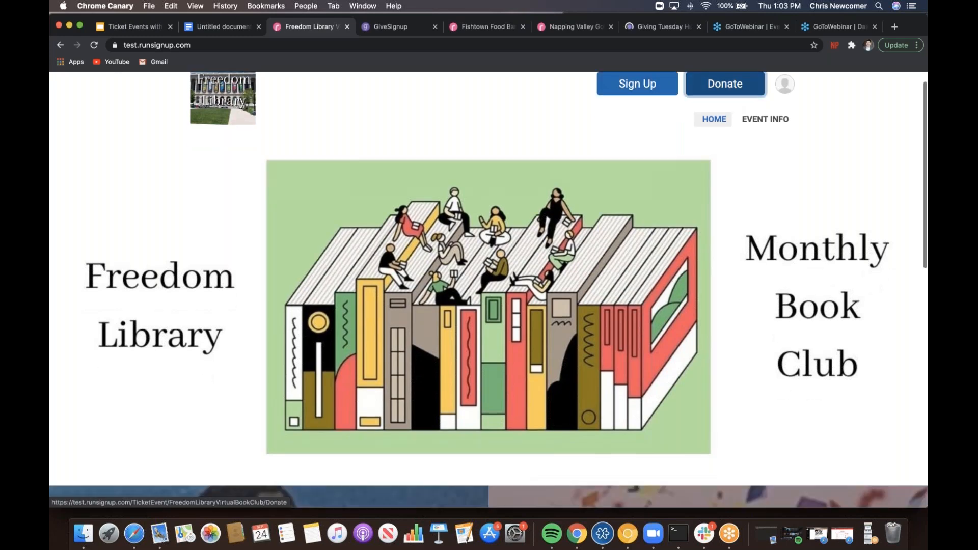
scroll(206, 223, down, 5)
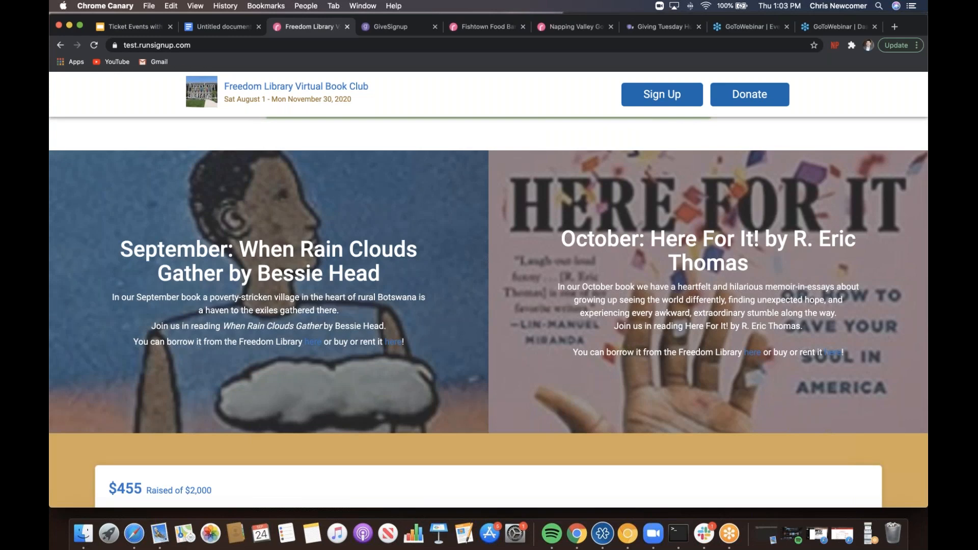
scroll(489, 306, down, 3)
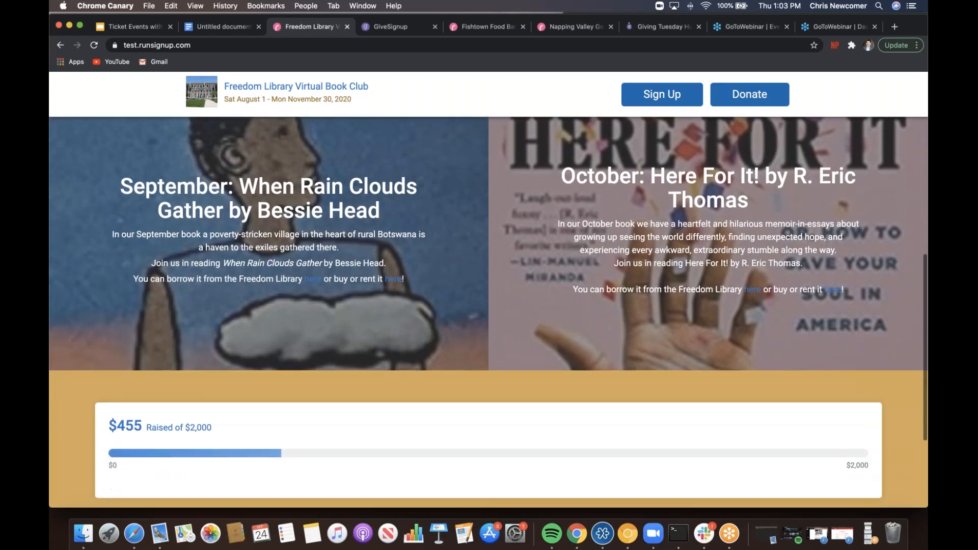
scroll(389, 277, down, 2)
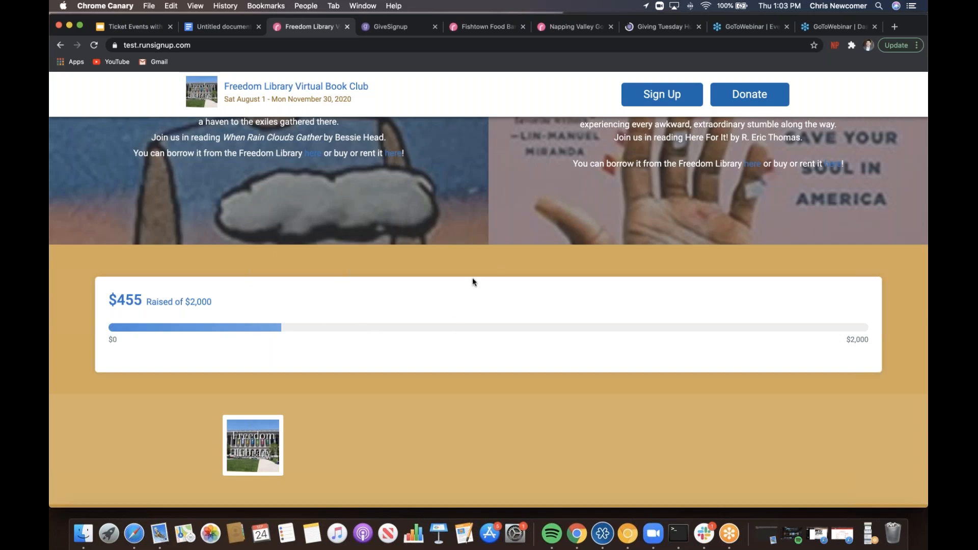
scroll(472, 277, up, 10)
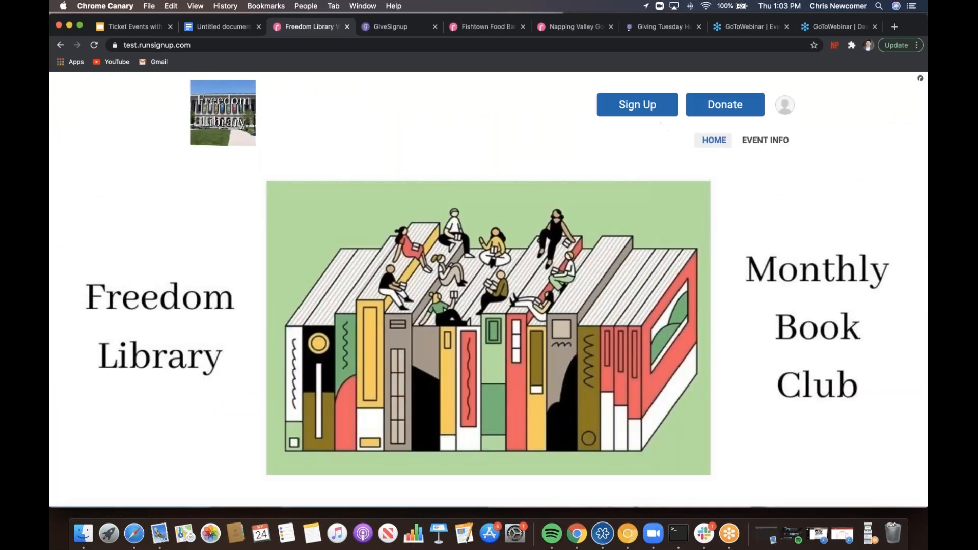
click(641, 108)
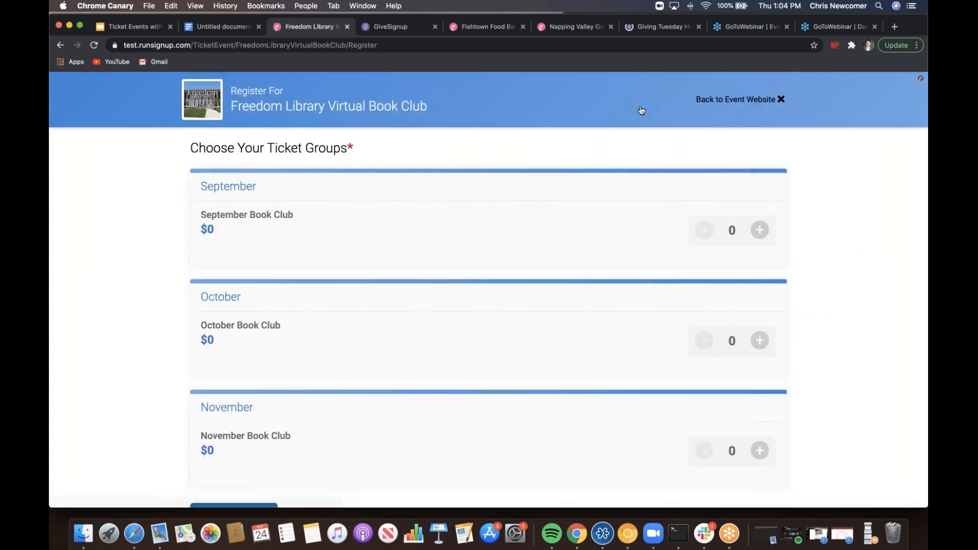
- Add one September Book Club ticket and one October Book Club ticket, then continue
click(762, 231)
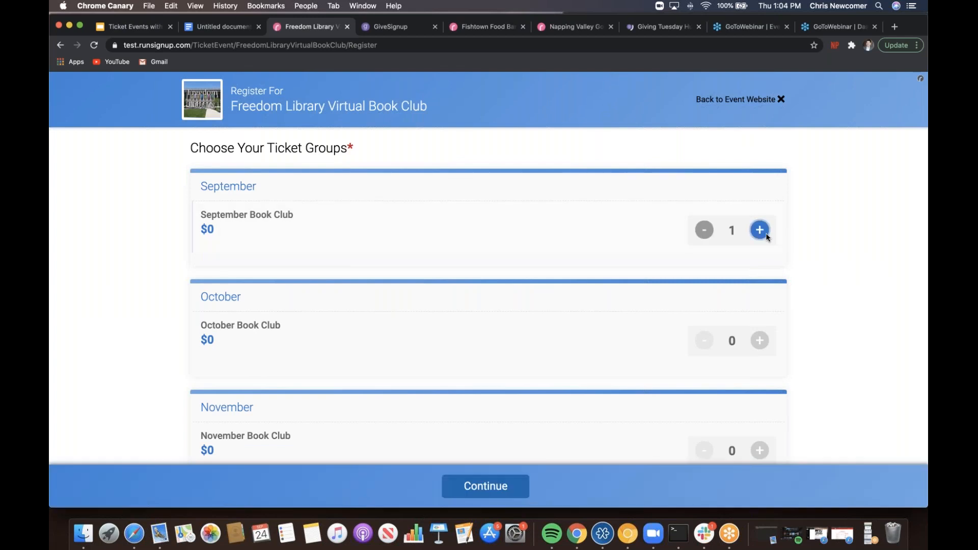
click(759, 340)
scroll(854, 333, down, 2)
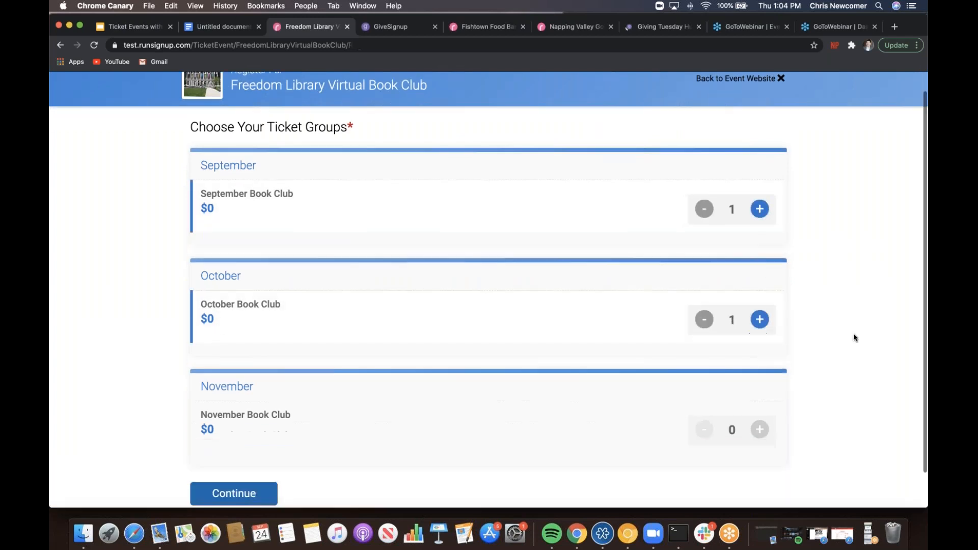
click(268, 460)
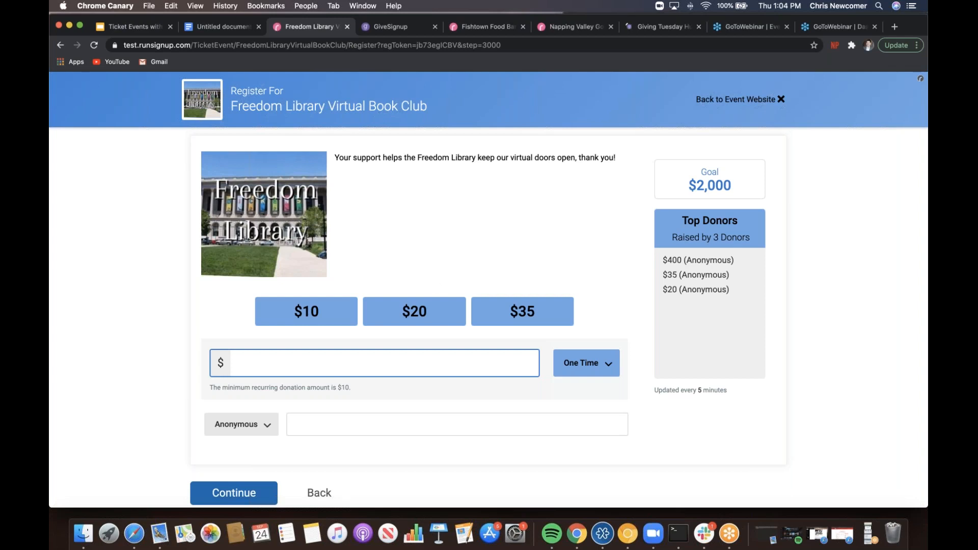
- Choose a one-time $20 donation listed as Anonymous and continue to the purchase review
click(433, 320)
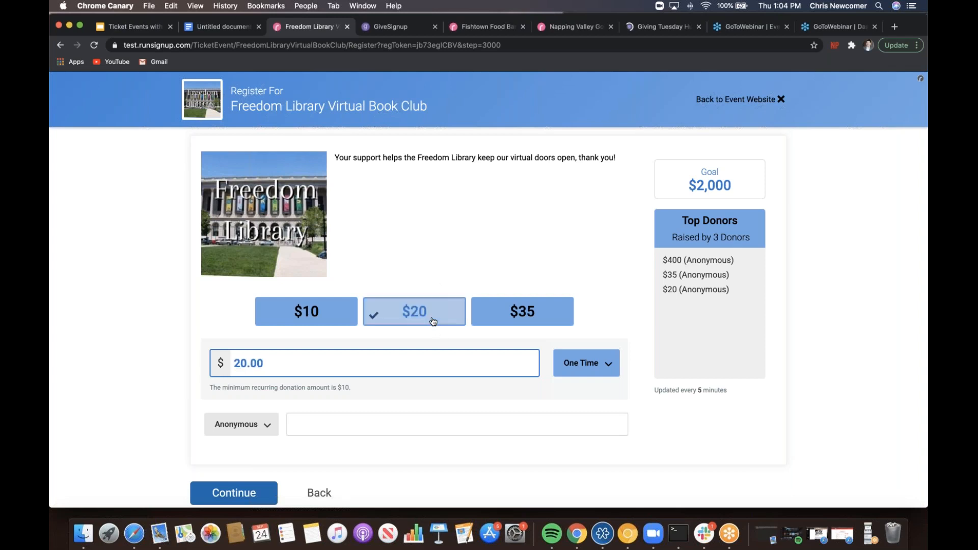
click(572, 360)
click(572, 363)
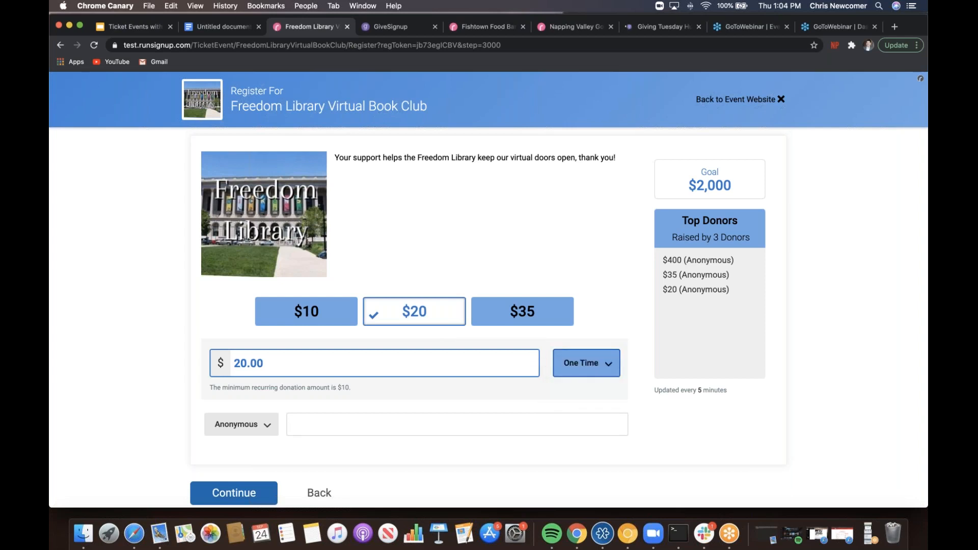
click(264, 428)
click(132, 416)
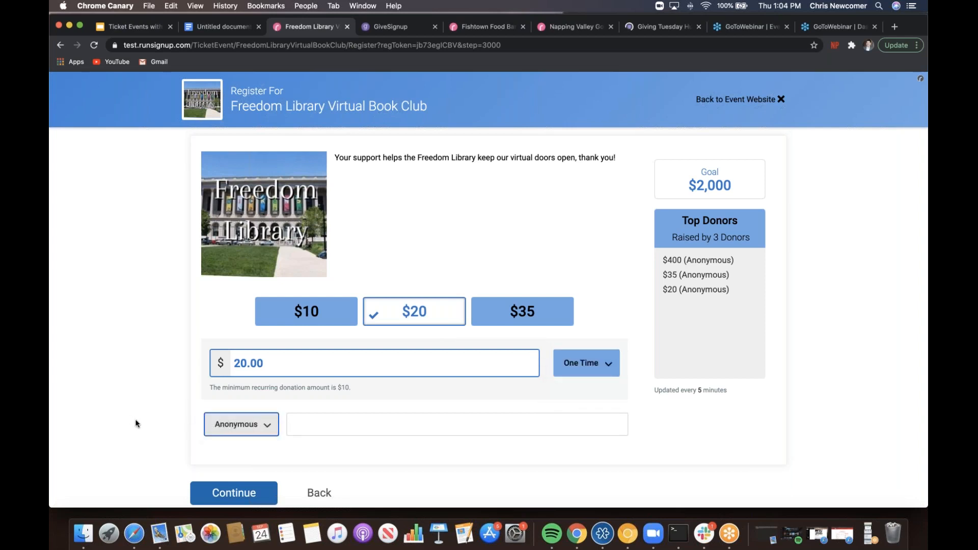
key(Down)
click(222, 490)
click(222, 490)
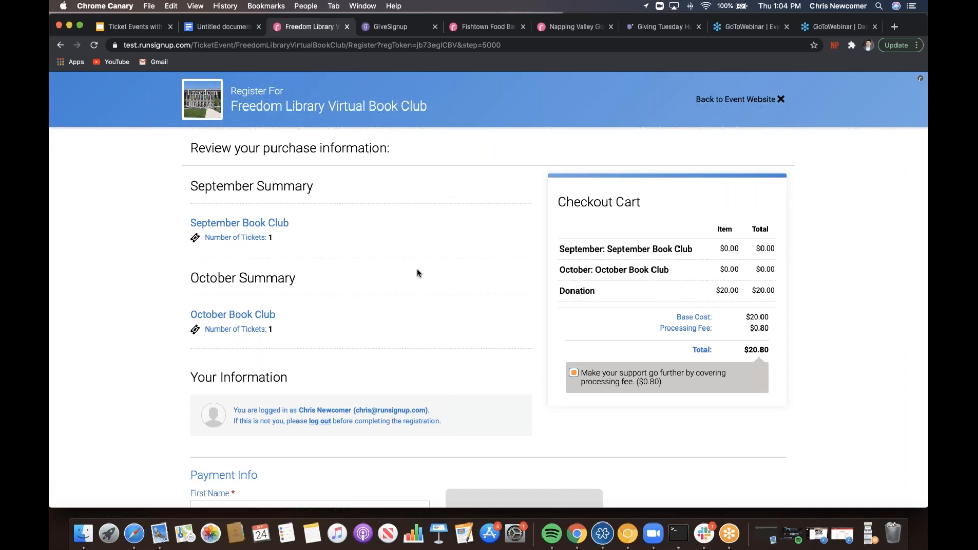
- Enter the test card number, a March 2023 expiry date and the security code
scroll(416, 270, down, 5)
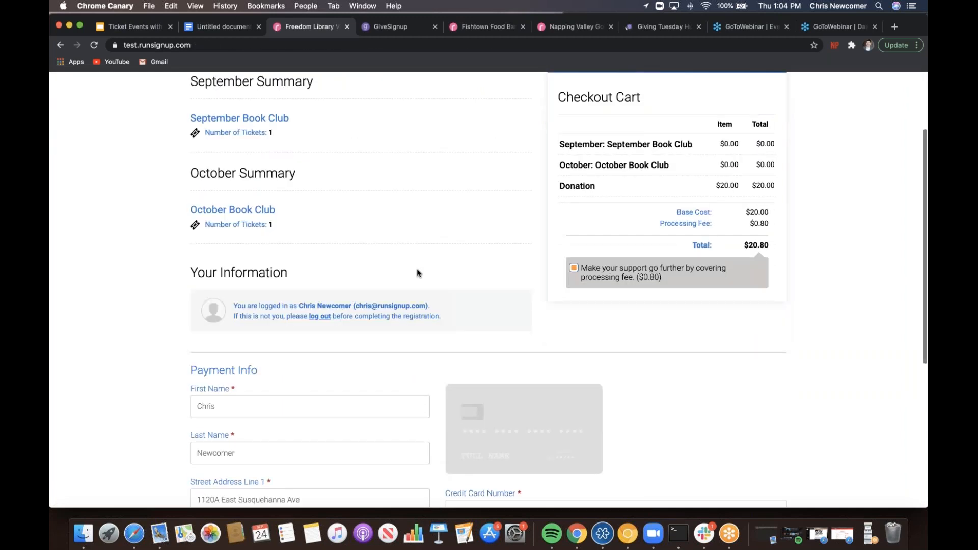
scroll(416, 268, down, 6)
click(493, 242)
text(4111)
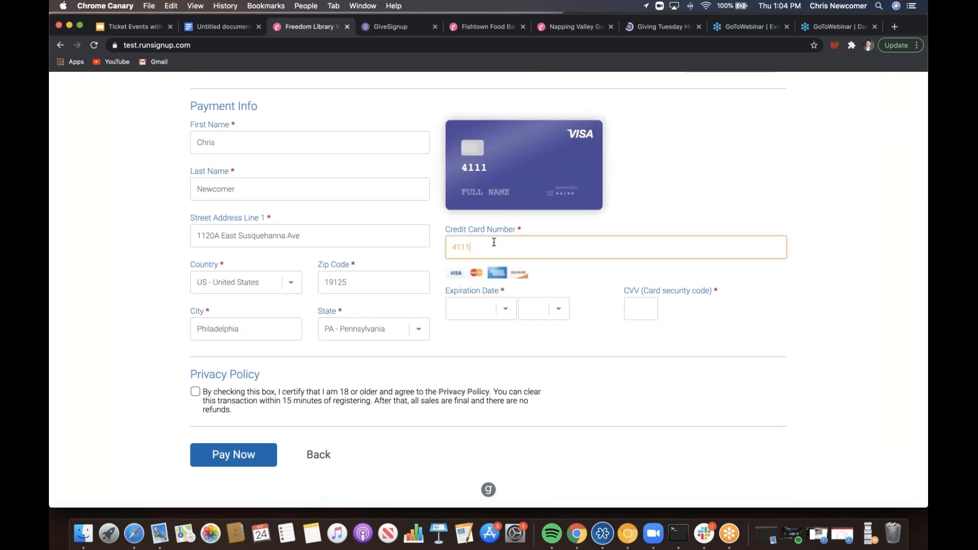
text( 1111 1111 1111)
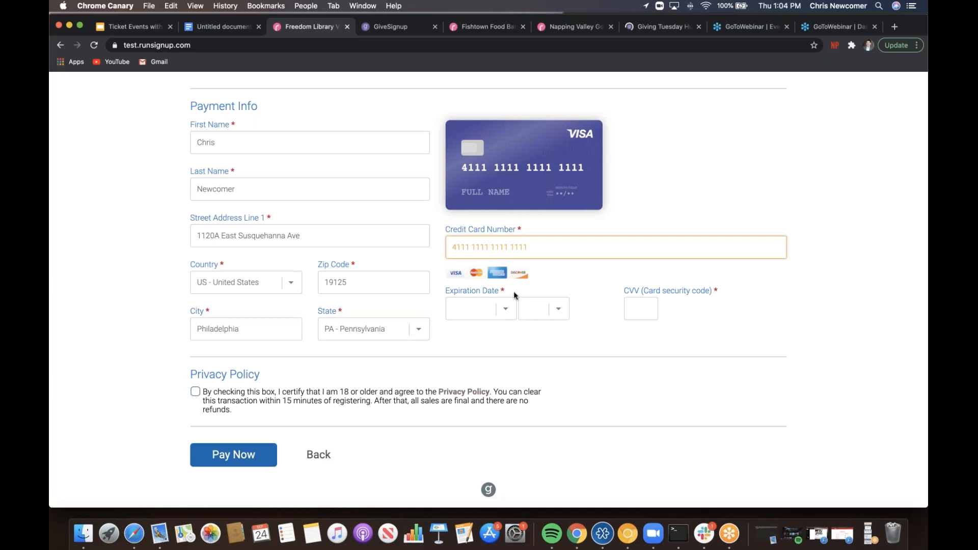
click(505, 308)
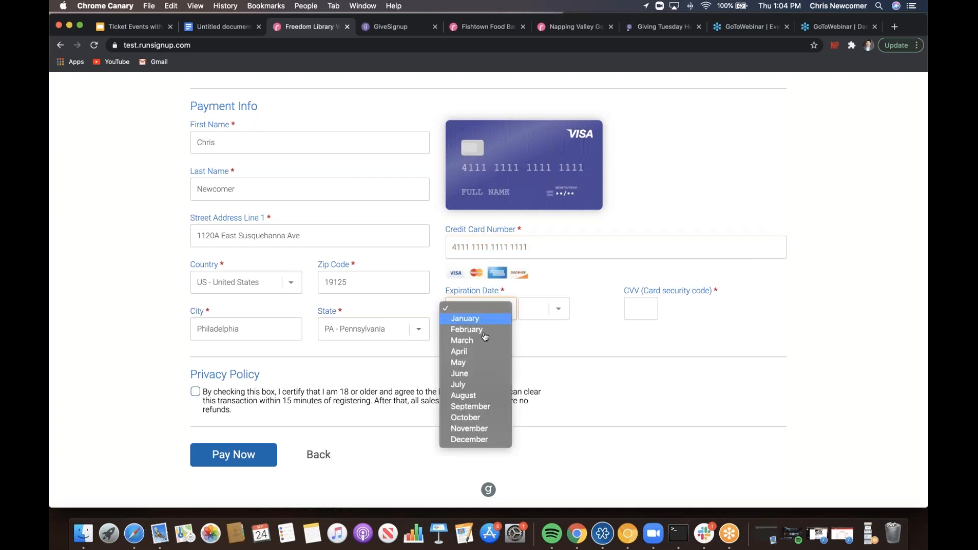
click(469, 338)
click(544, 312)
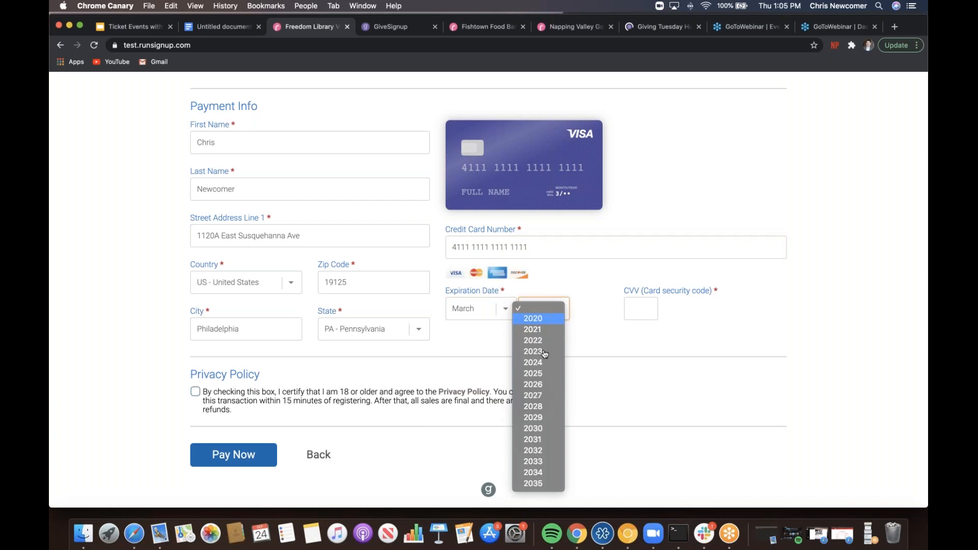
click(540, 352)
click(648, 314)
text(123)
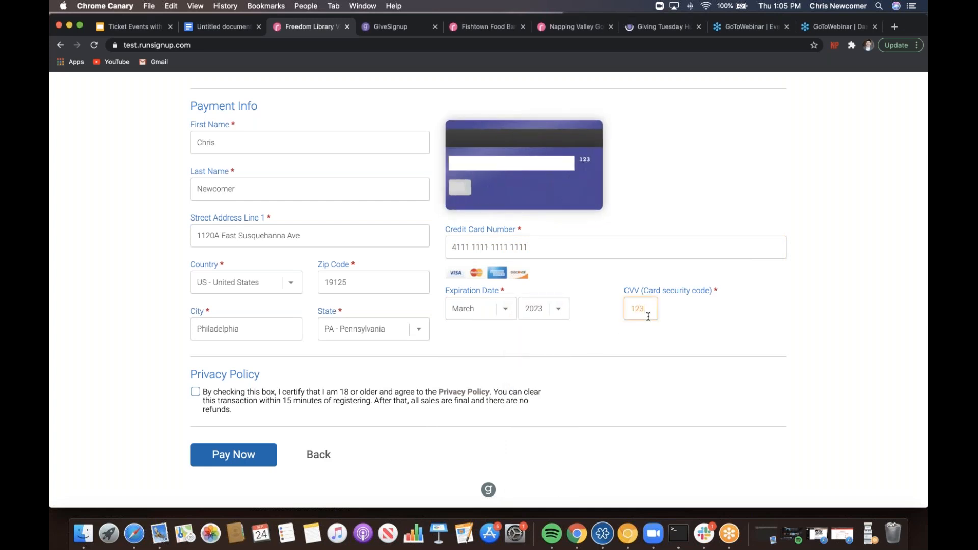
- Accept the privacy policy, pay $20.80, then return to the event's home page
click(194, 392)
click(219, 454)
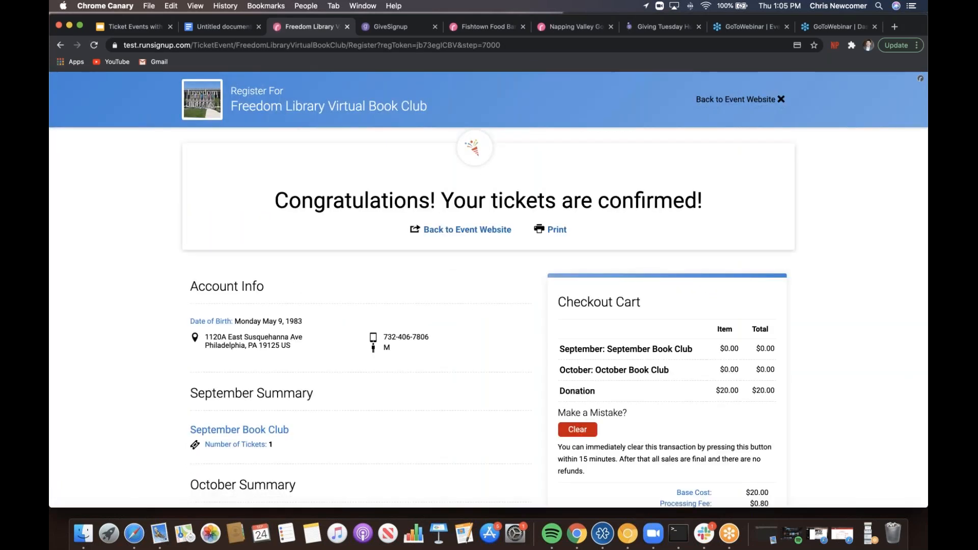
scroll(488, 290, down, 4)
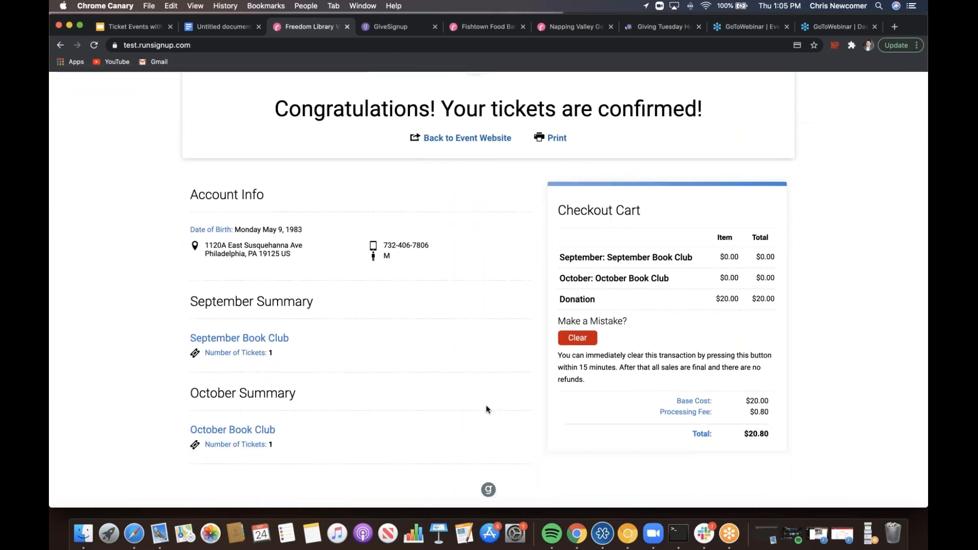
click(566, 342)
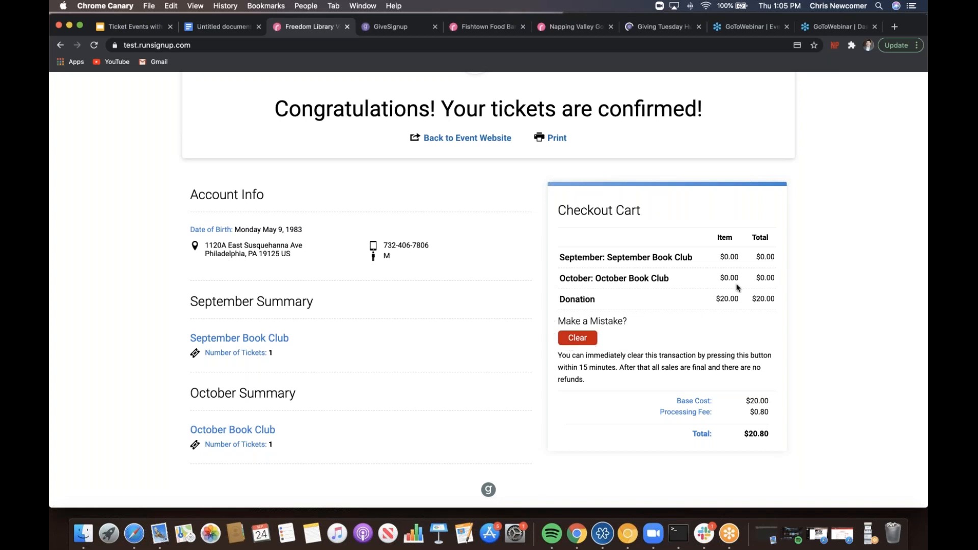
scroll(737, 286, up, 4)
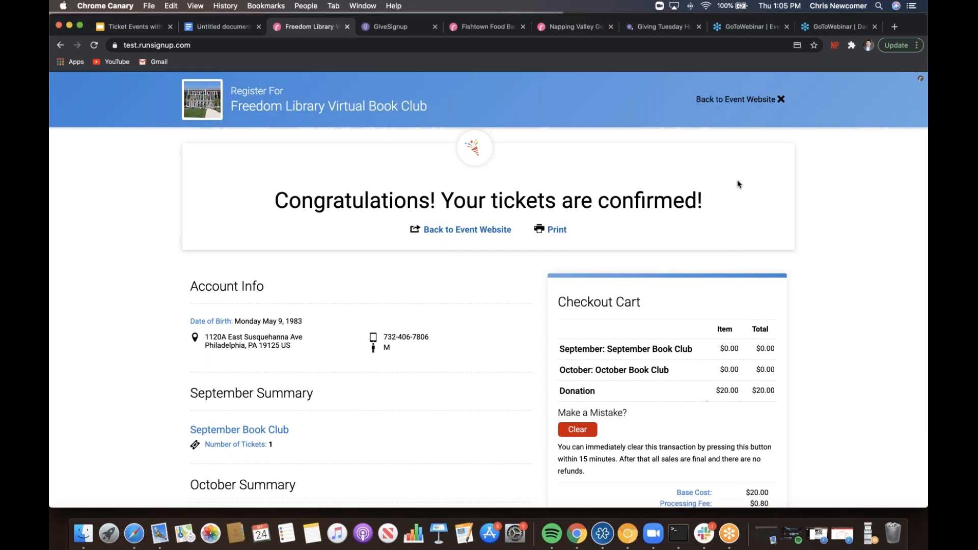
click(767, 105)
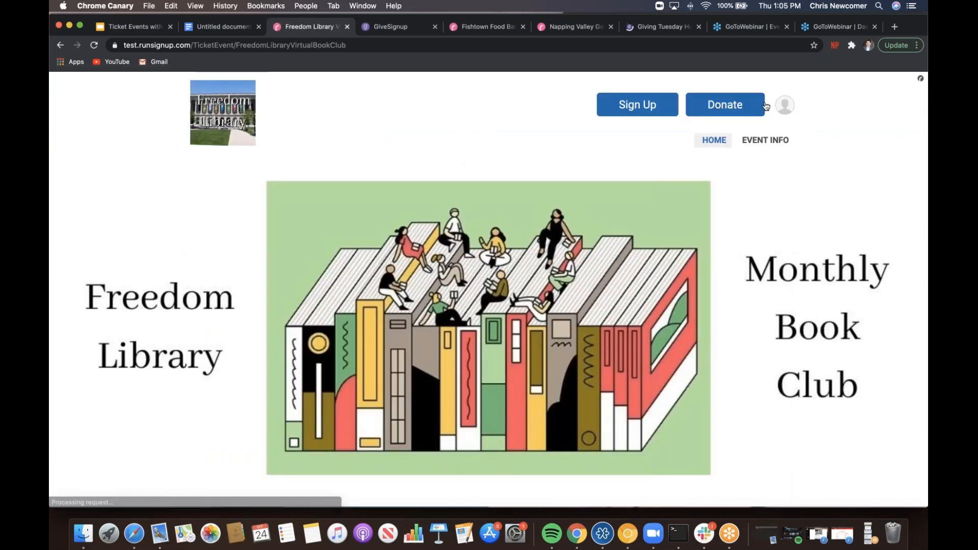
- From the avatar menu, go to the Event Dashboard and open CRM's Create List page
click(783, 107)
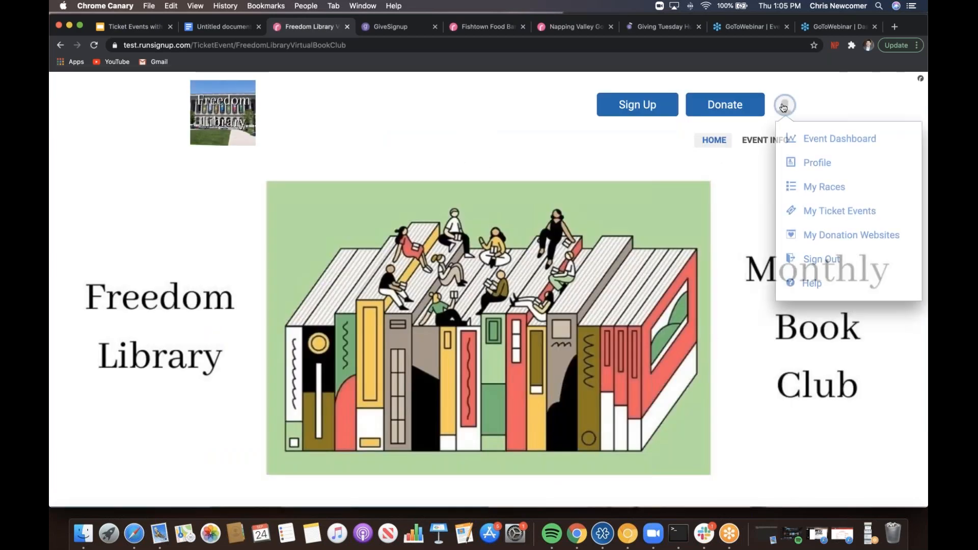
click(813, 142)
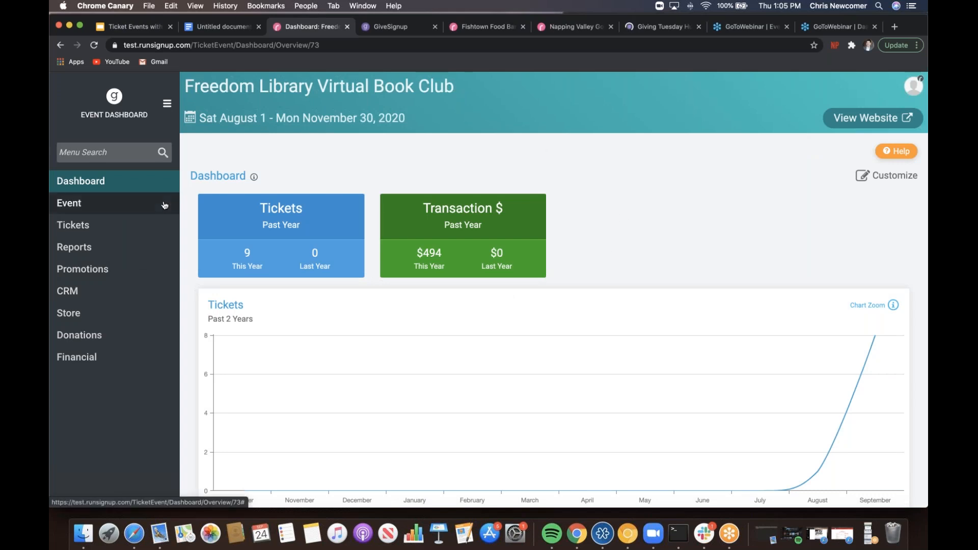
click(78, 291)
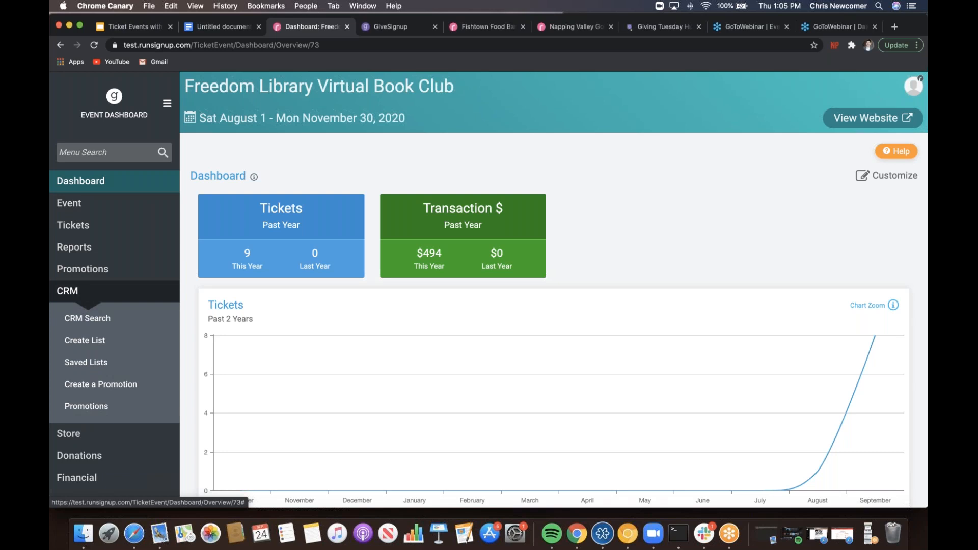
click(125, 345)
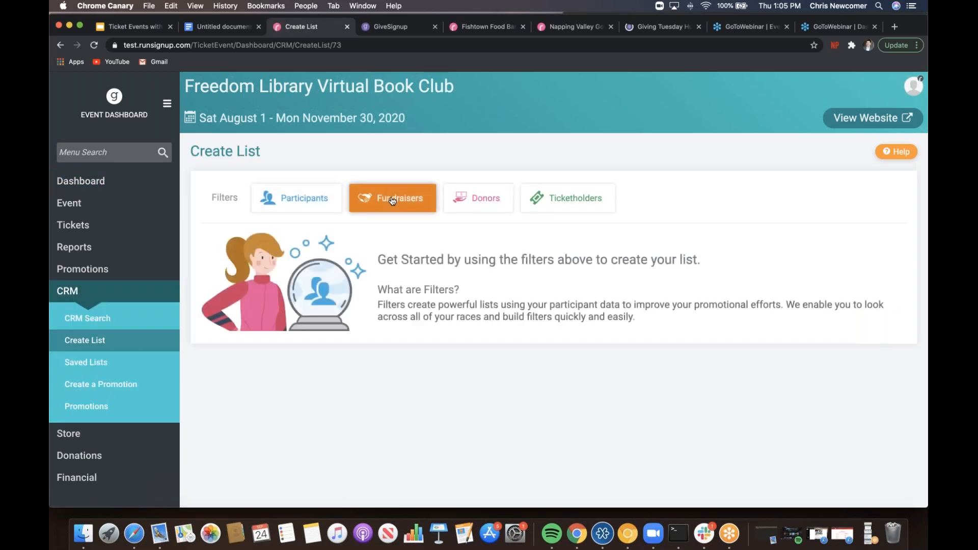
- Filter ticketholders by Freedom Library Virtual Book Club, September group, September Book Club level, and apply
click(564, 204)
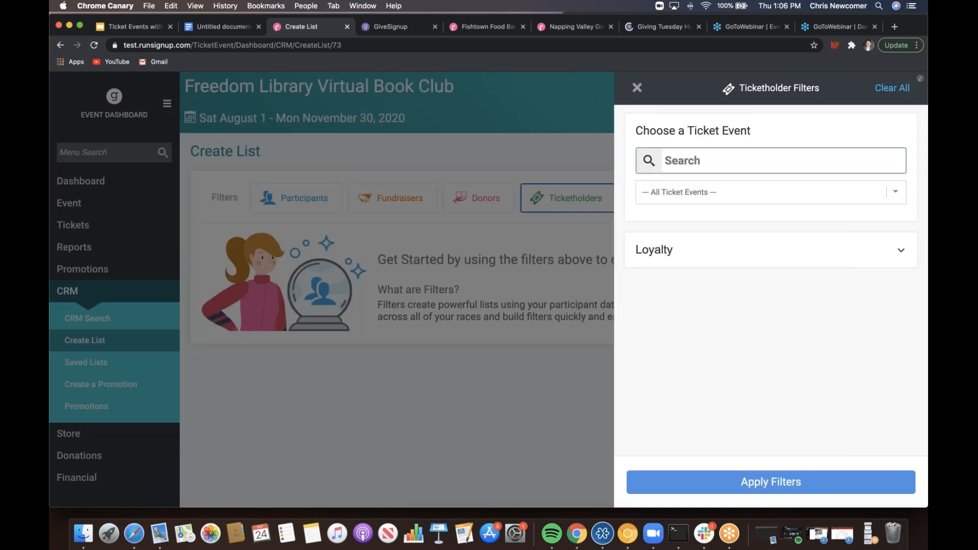
click(647, 189)
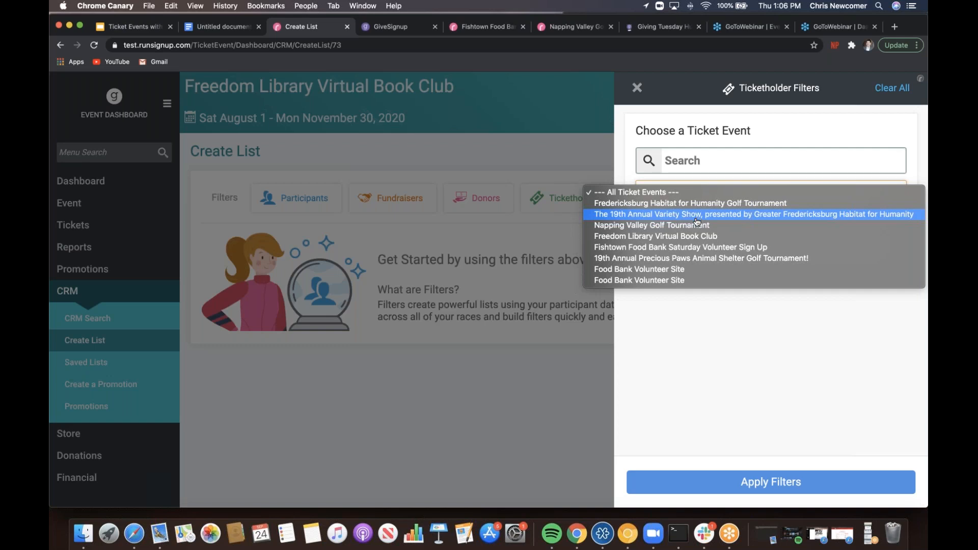
click(695, 236)
click(690, 228)
click(693, 239)
click(694, 254)
click(693, 266)
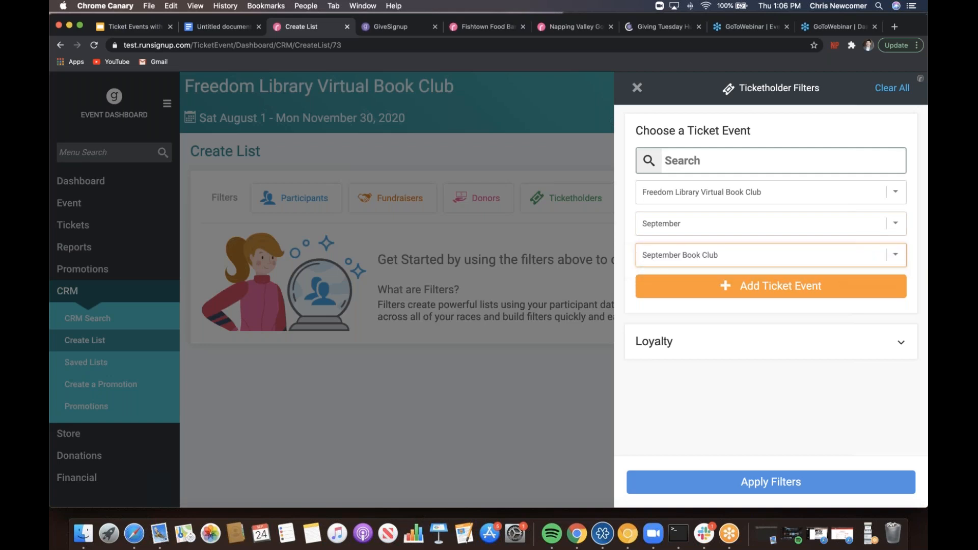
click(752, 489)
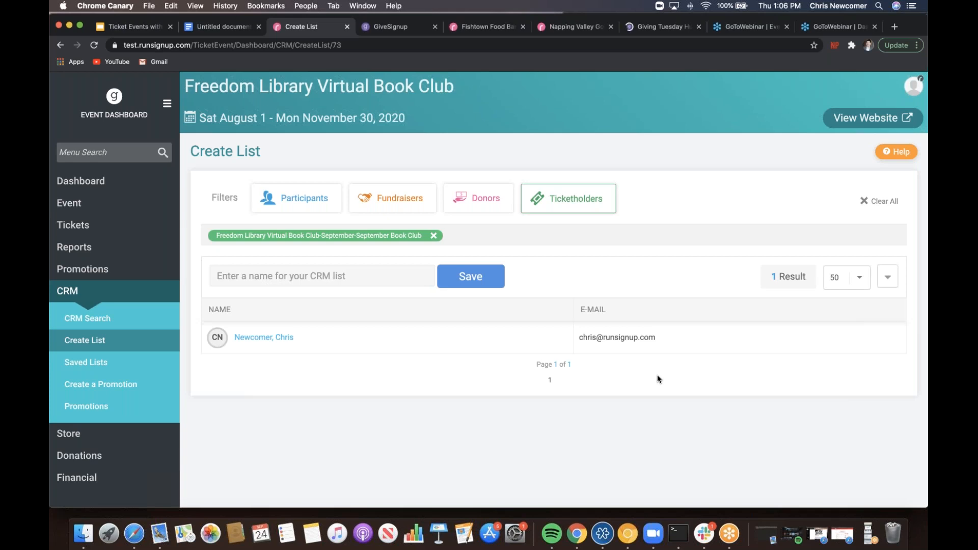
- Name the CRM list 'Book Club September 2' and save it
click(363, 273)
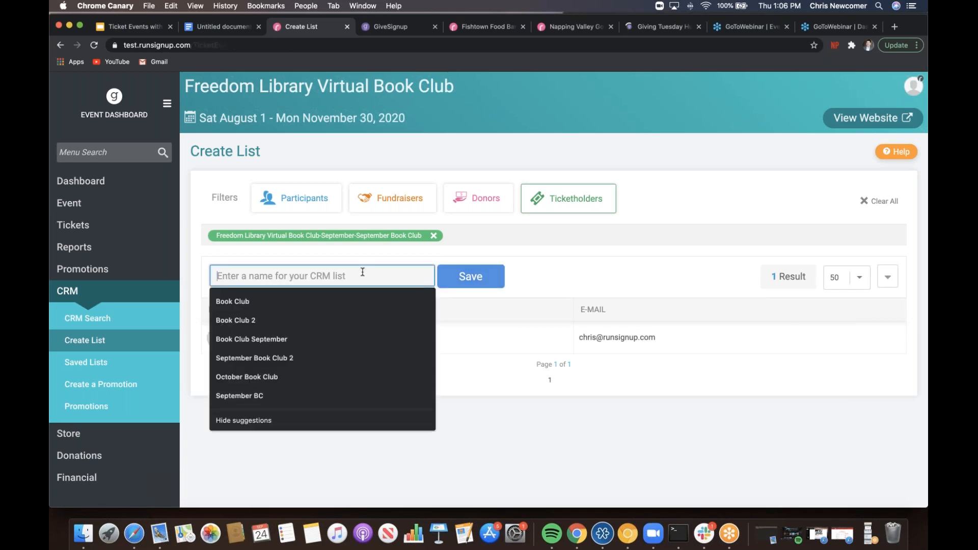
click(322, 338)
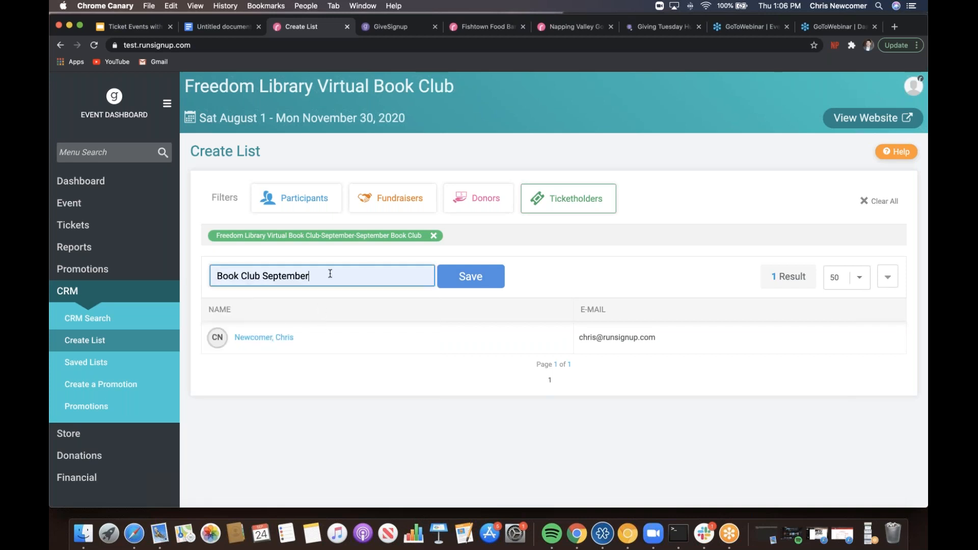
text(@)
key(BackSpace)
text(2)
click(475, 286)
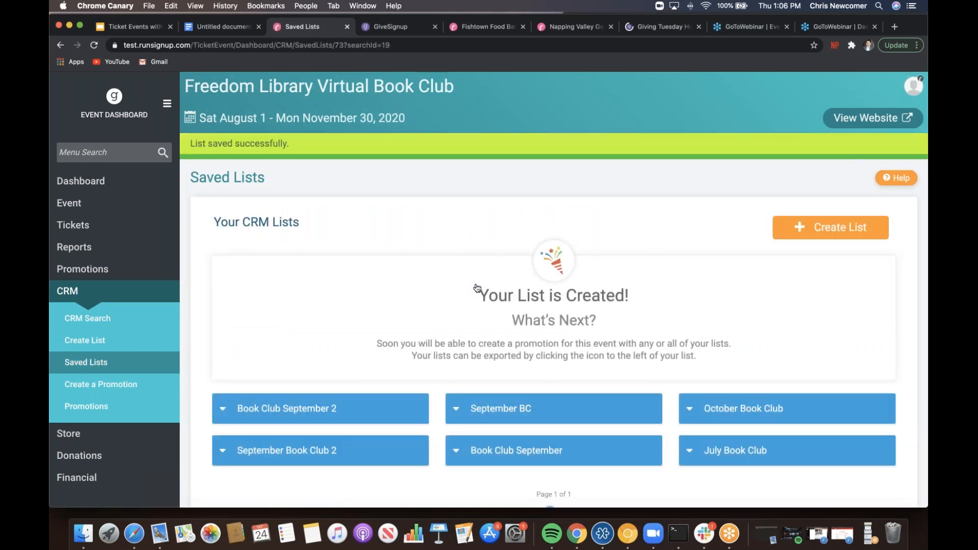
scroll(476, 287, down, 2)
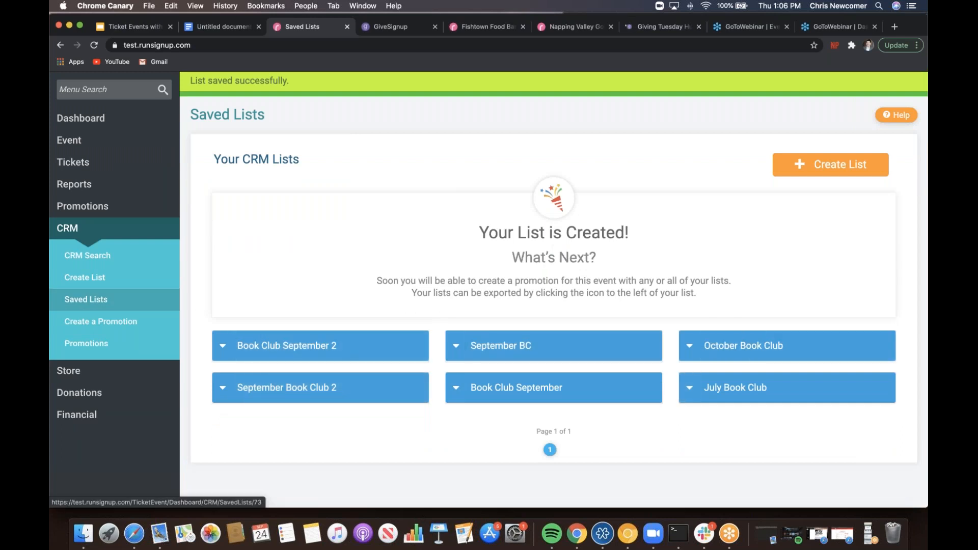
scroll(554, 272, up, 1)
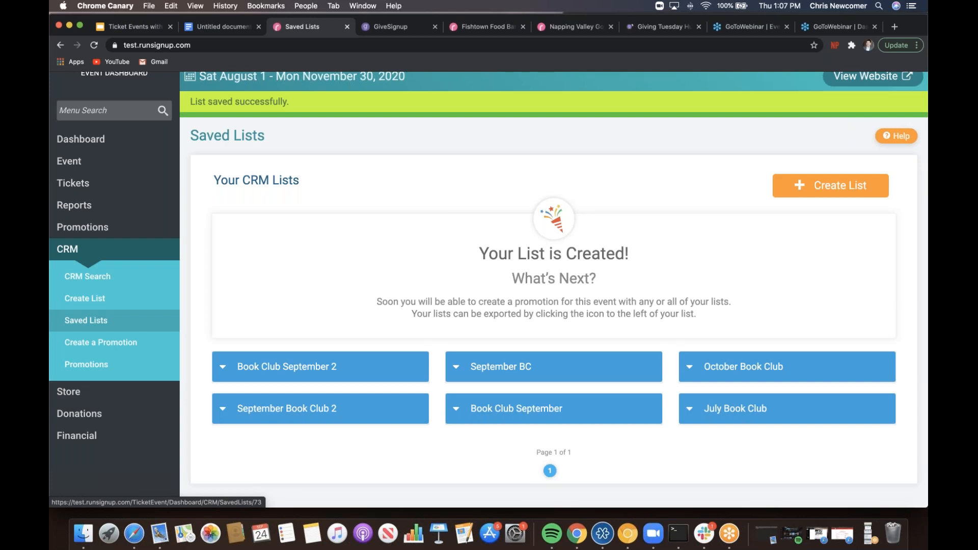
- Create a promotion with name and subject 'September Book Club', including the Book Club September 2 list
click(137, 348)
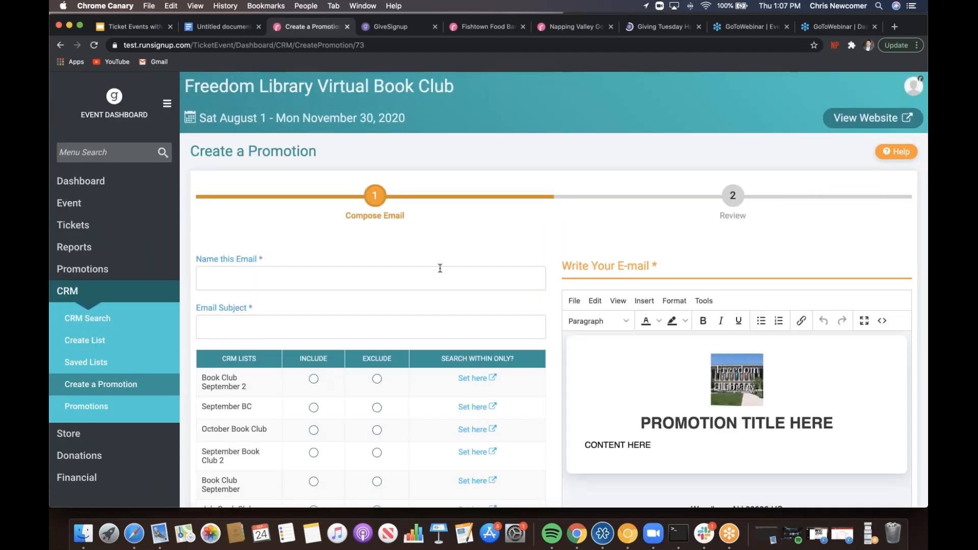
scroll(271, 244, down, 5)
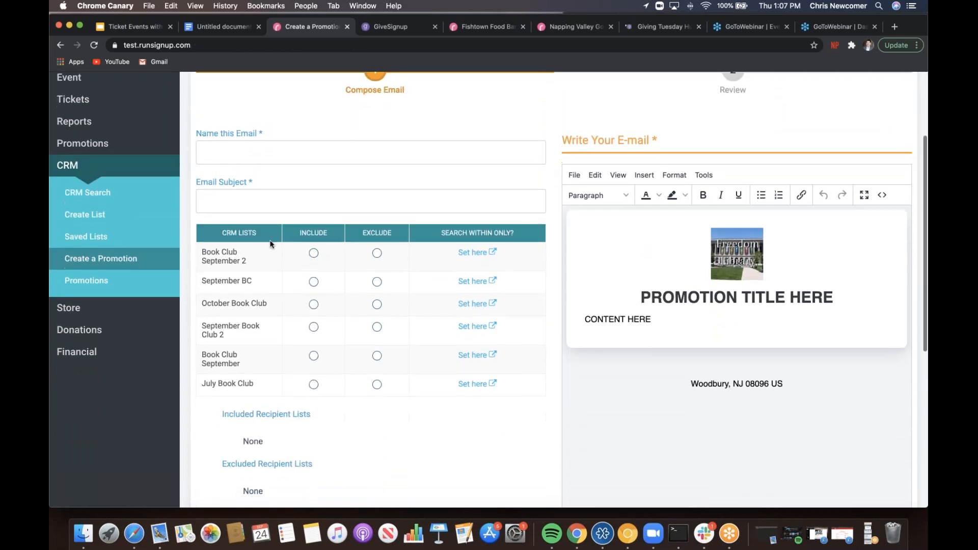
click(258, 158)
text(Sep)
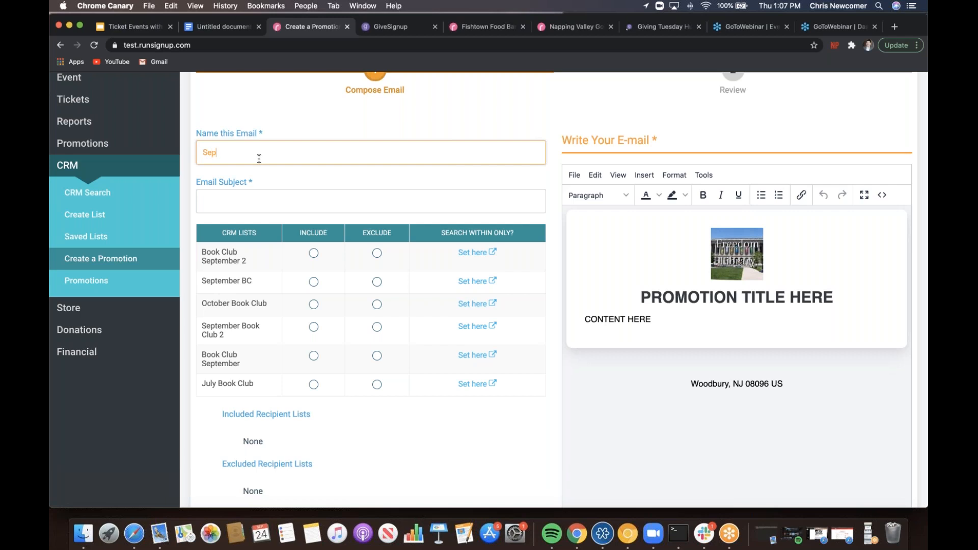
text(tember Book Club)
click(233, 205)
text(September)
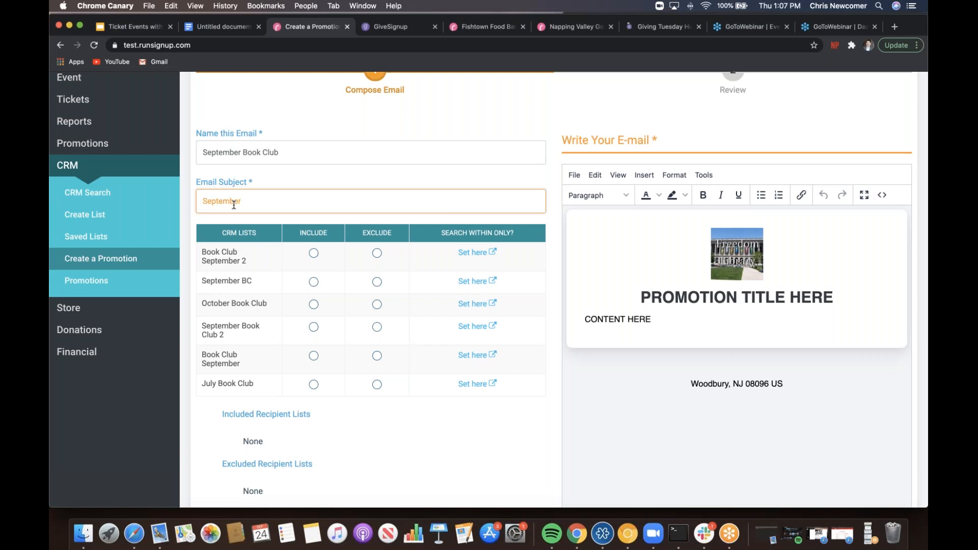
text( Book Club)
click(313, 252)
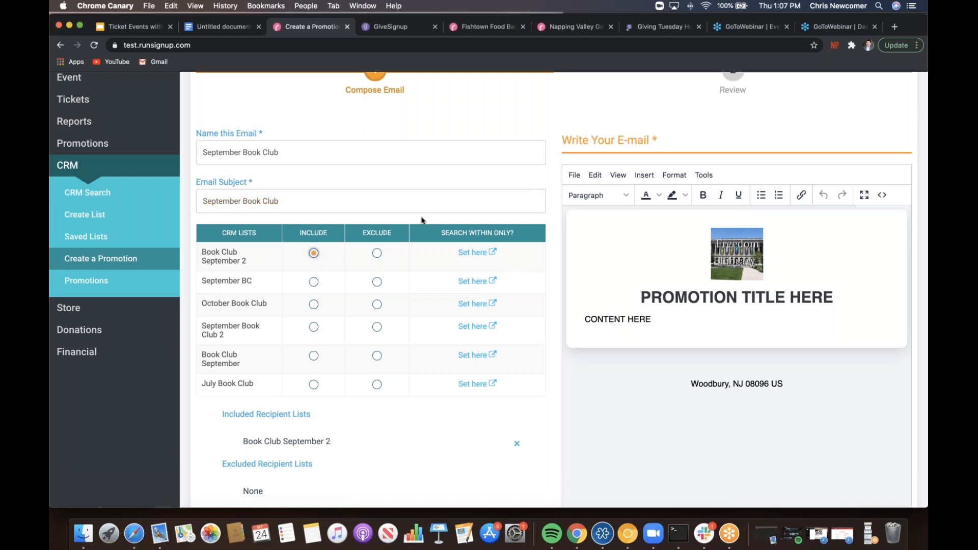
scroll(421, 220, down, 3)
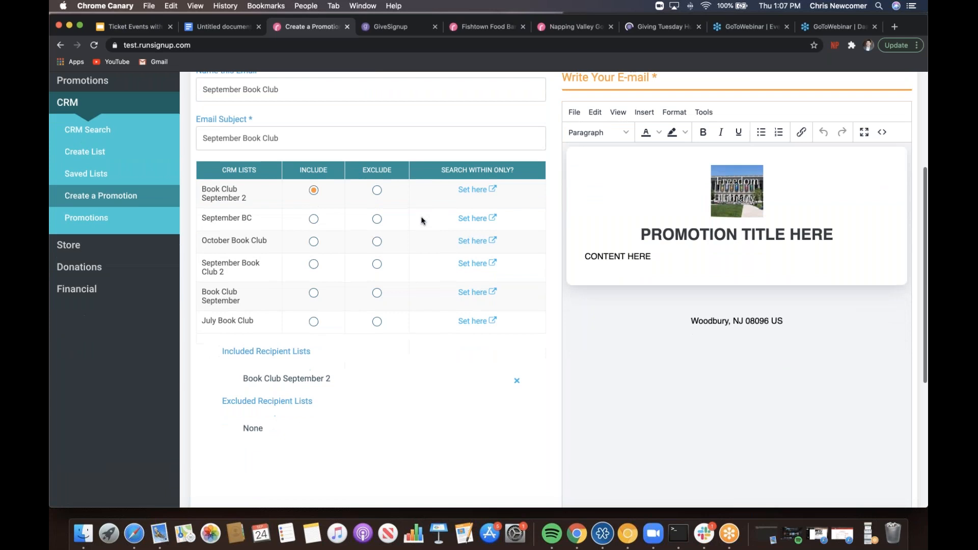
scroll(421, 220, up, 4)
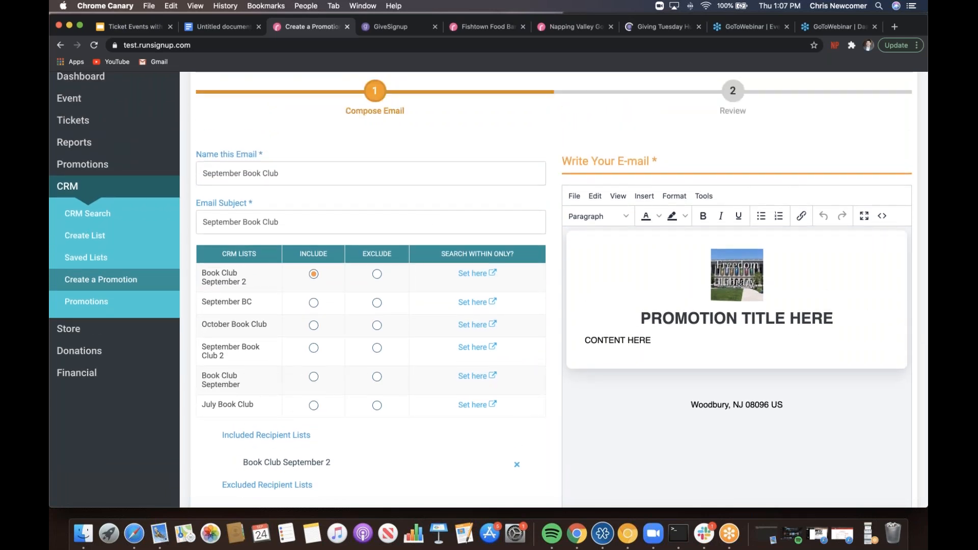
- Copy the September thank-you message from its heading through 'thanks!' in Google Docs
click(235, 30)
drag(307, 238, 376, 366)
key(super+c)
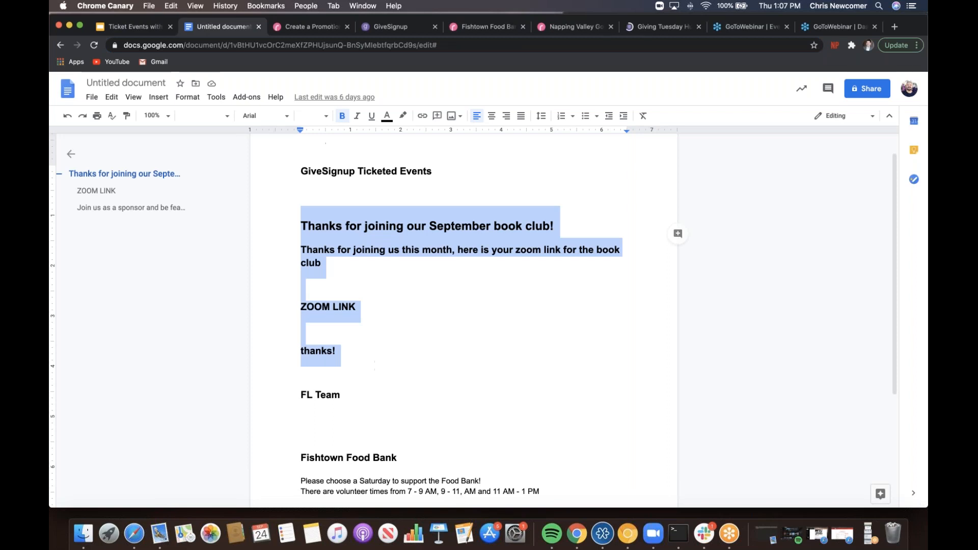
click(314, 29)
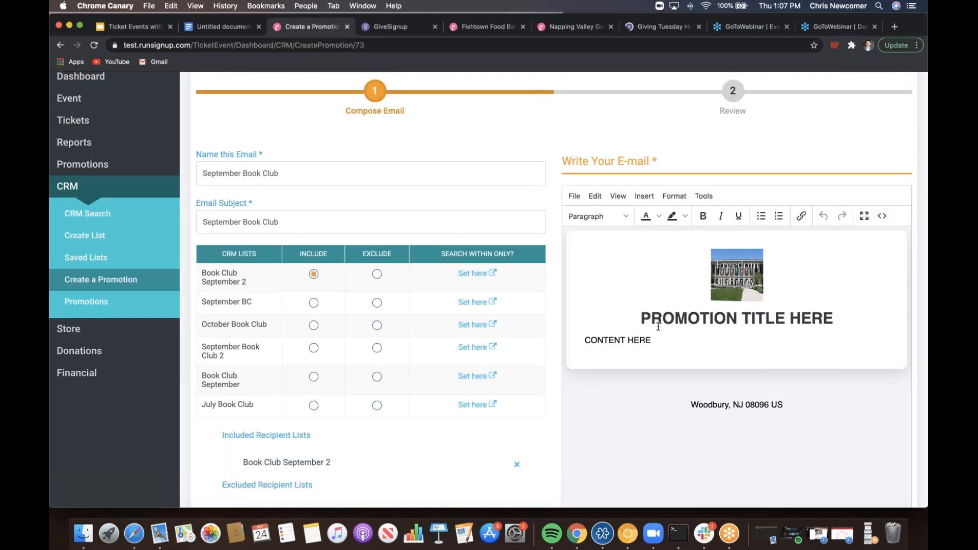
- Paste the thank-you message over the PROMOTION TITLE HERE and CONTENT HERE placeholders, capitalising 'Thanks!'
drag(641, 321, 779, 354)
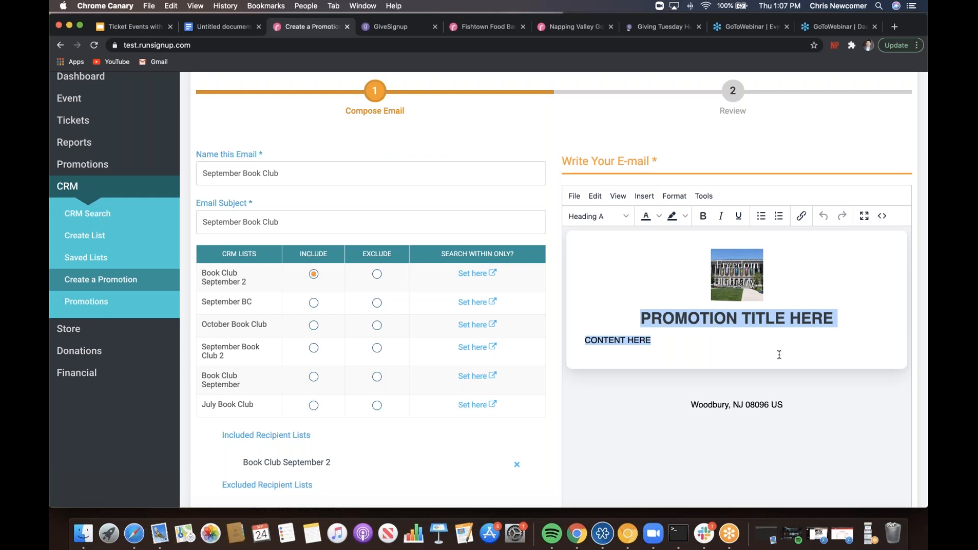
key(super+v)
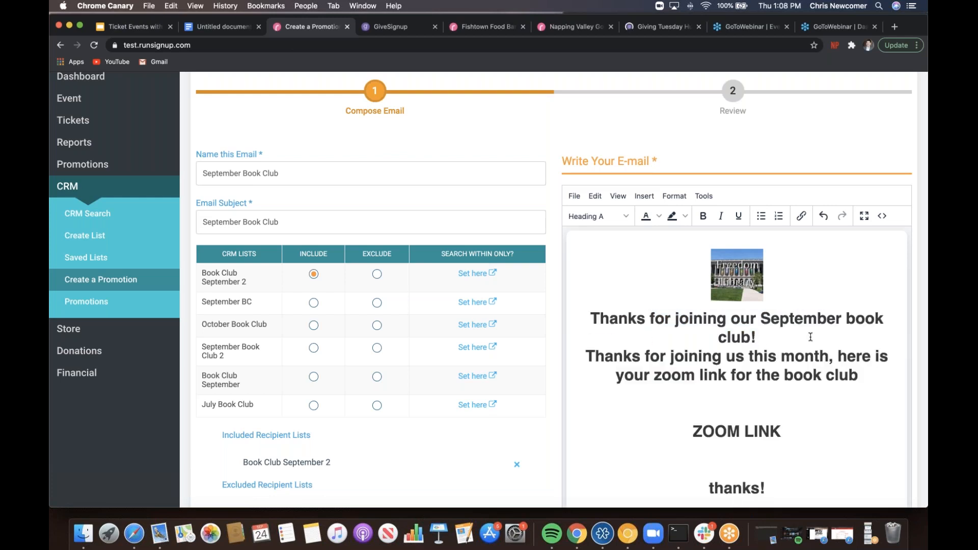
scroll(810, 337, down, 5)
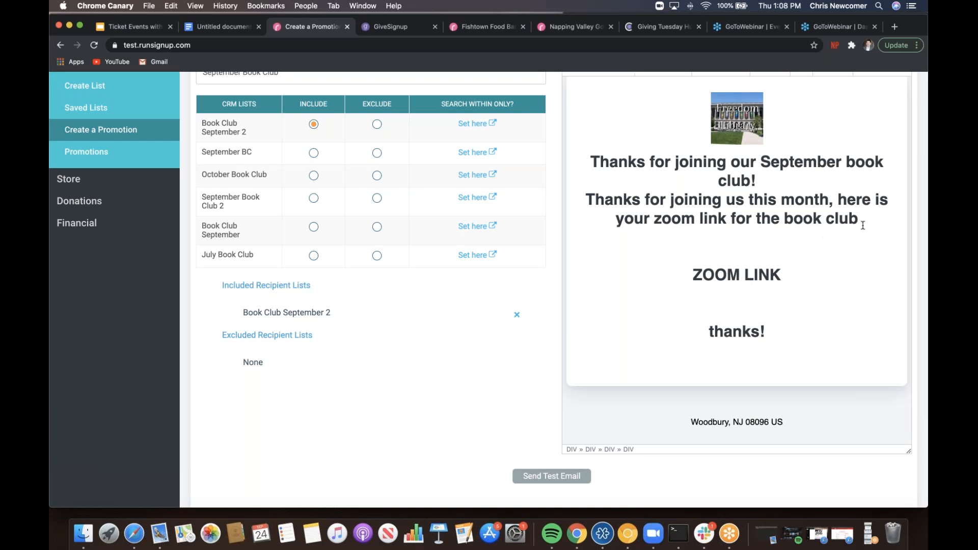
click(709, 331)
key(Delete)
text(T)
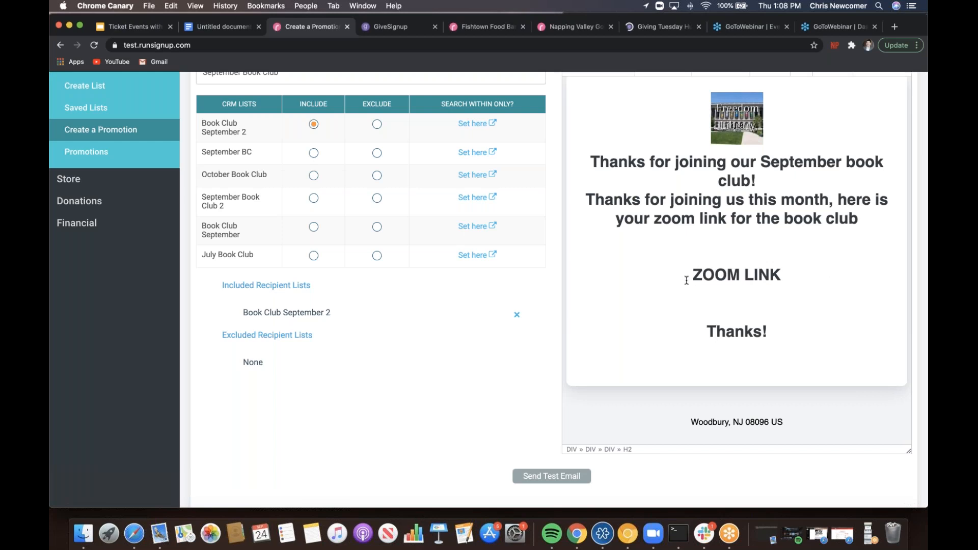
- Skip the test email, proceed to Review, and send the September Book Club promotion
click(532, 476)
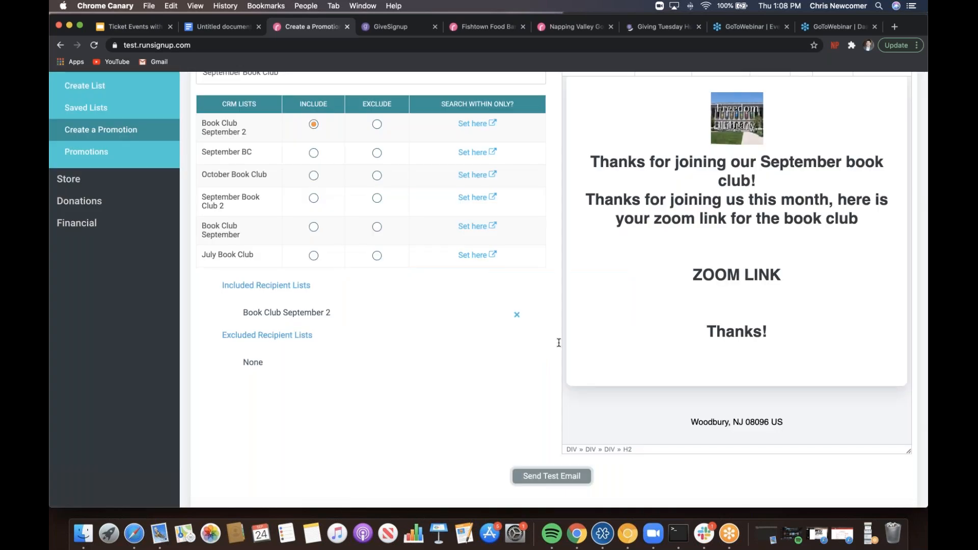
click(634, 215)
scroll(436, 421, down, 2)
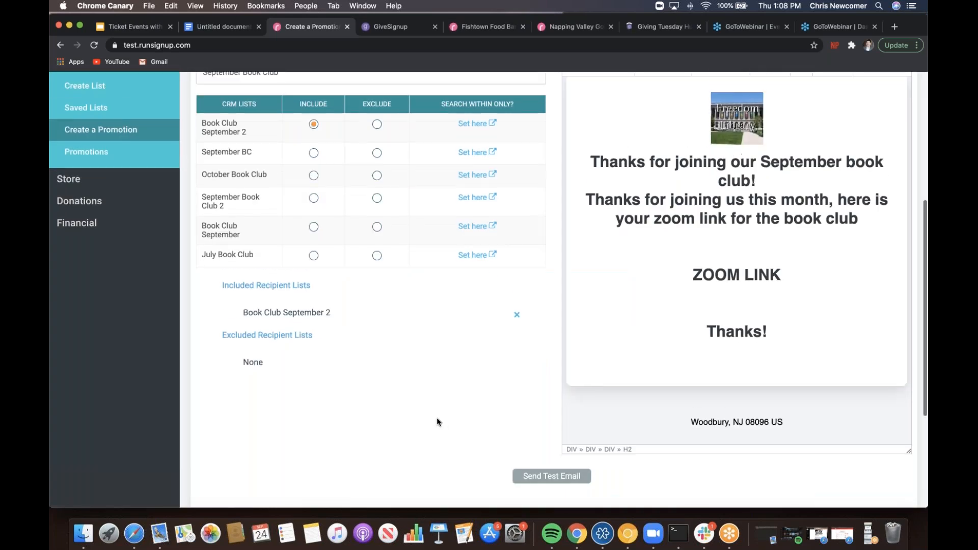
scroll(436, 422, down, 3)
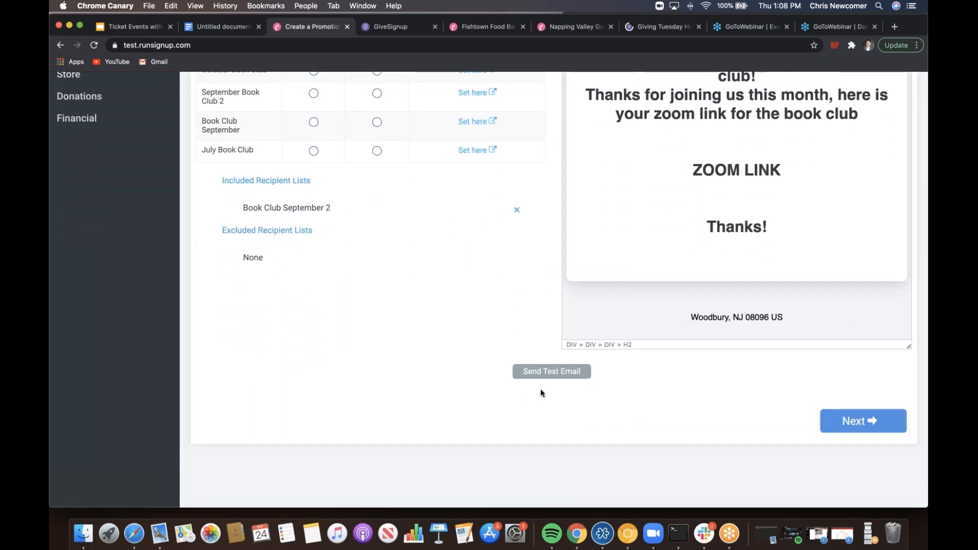
click(858, 423)
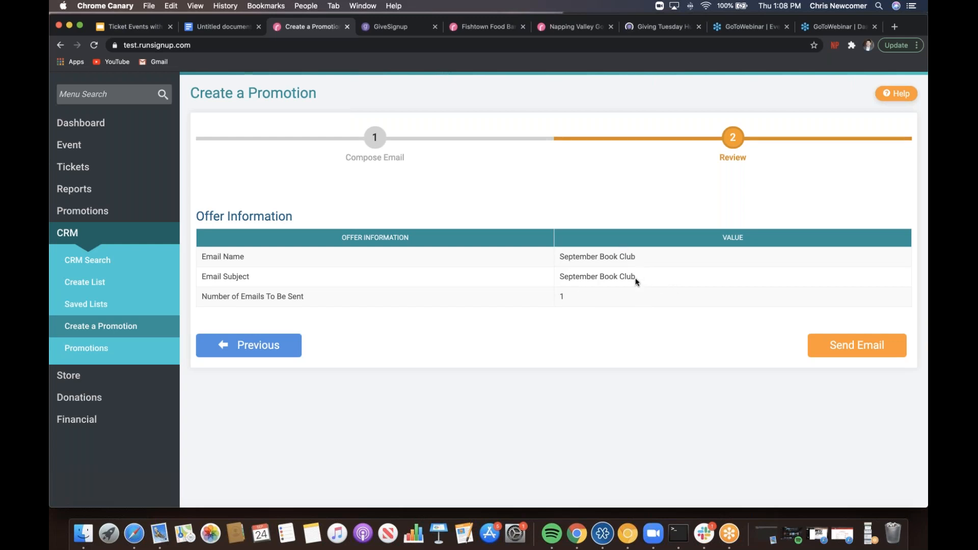
click(853, 345)
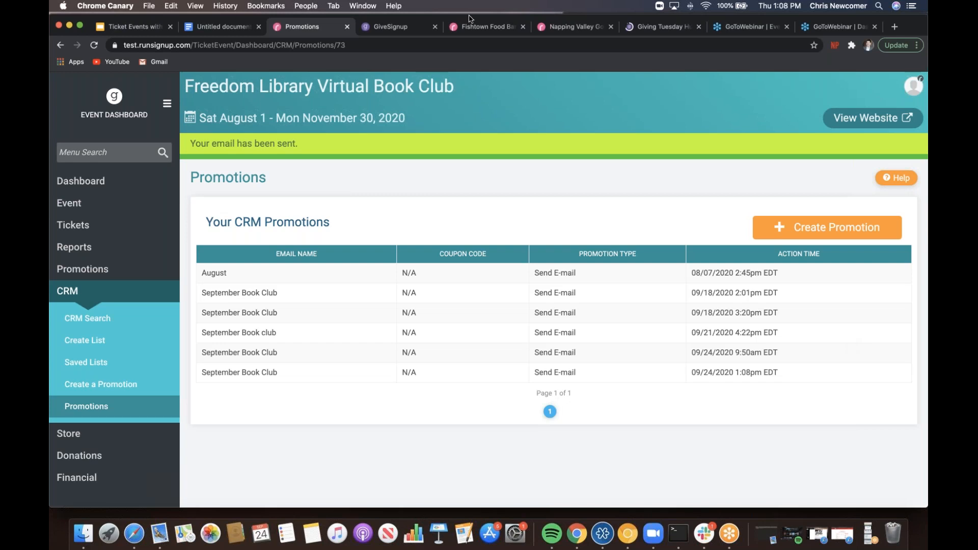
- From the GiveSignup homepage, choose Get started free and pick the ticket event option
click(399, 30)
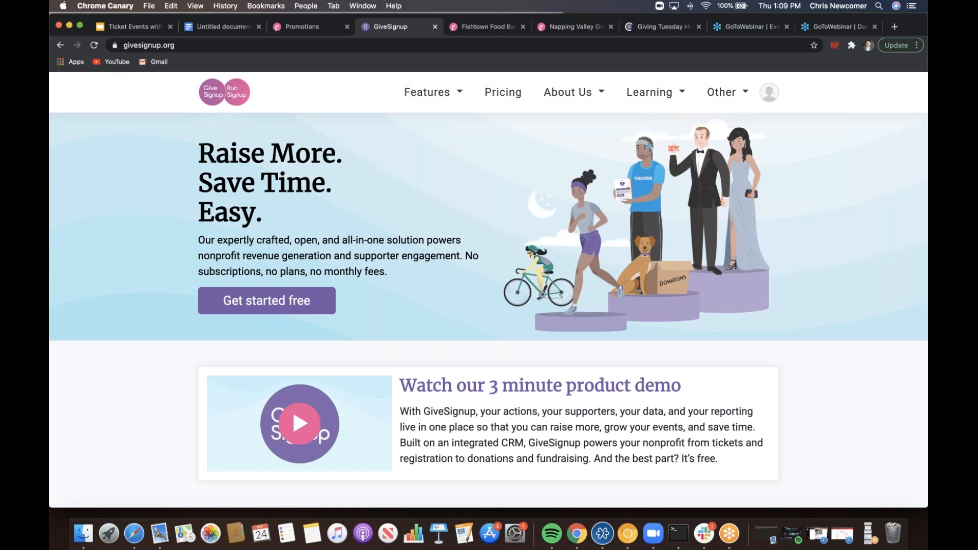
click(245, 300)
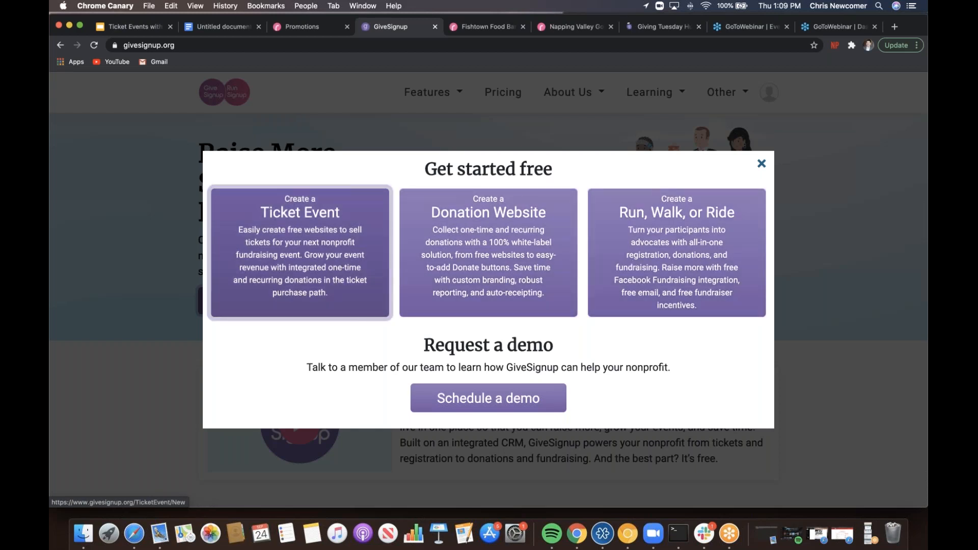
click(548, 241)
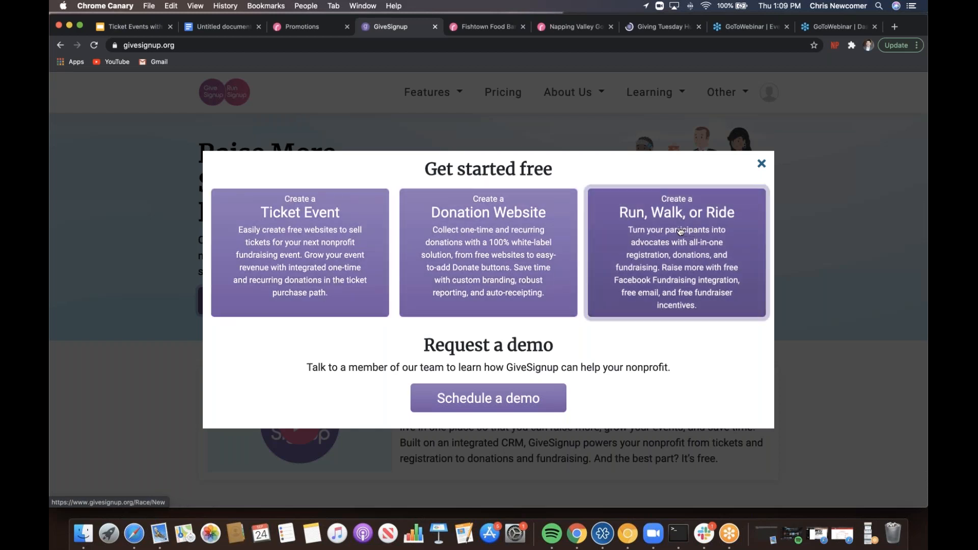
- Open the new ticket event form, then close it and return to the Fishtown Food Bank sign-up page
click(316, 246)
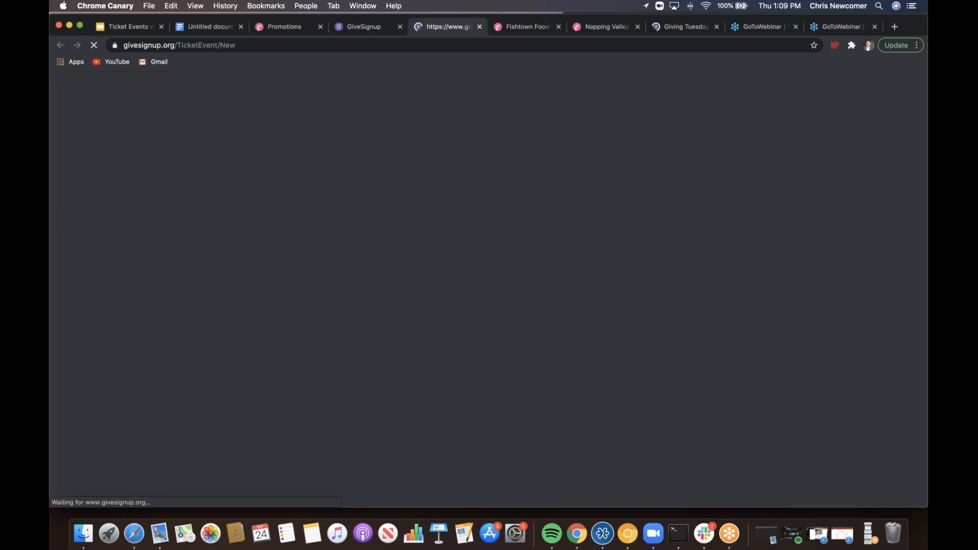
scroll(488, 286, down, 5)
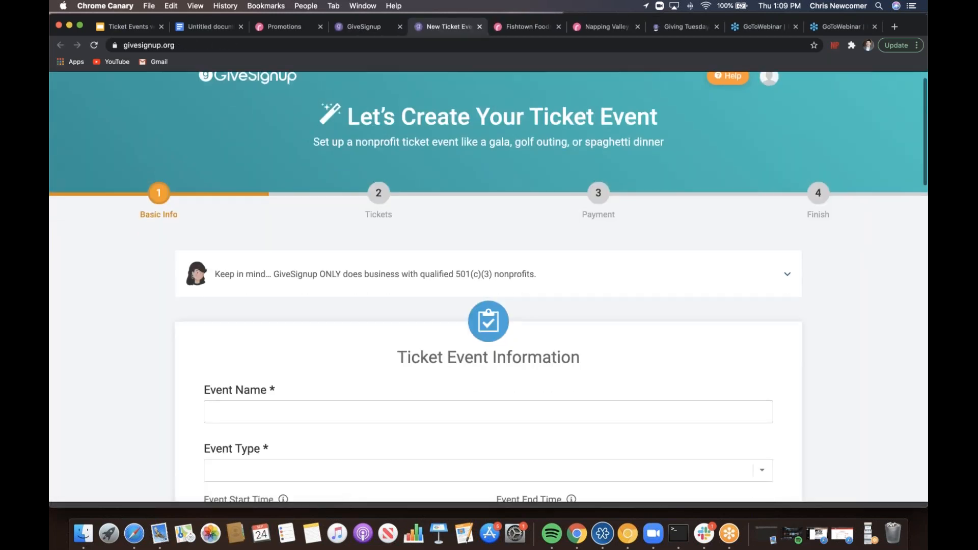
scroll(489, 285, up, 2)
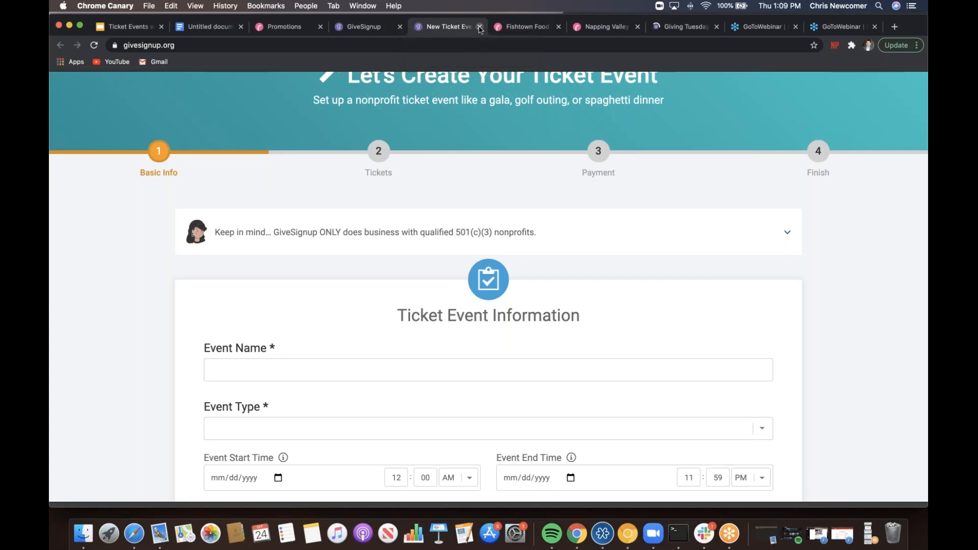
click(480, 27)
click(455, 27)
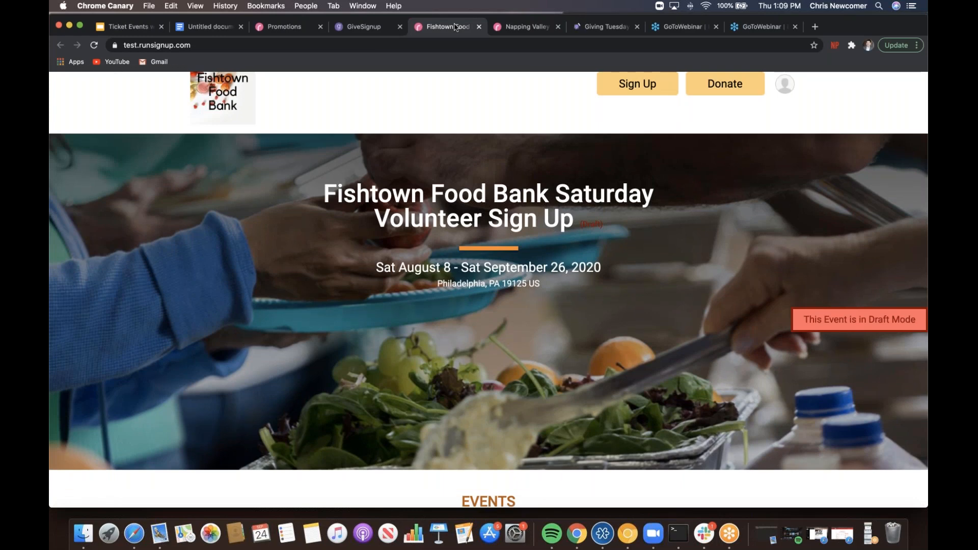
key(Down)
key(Down)
key(Down)
key(Down)
key(Down)
key(Down)
key(Down)
key(Down)
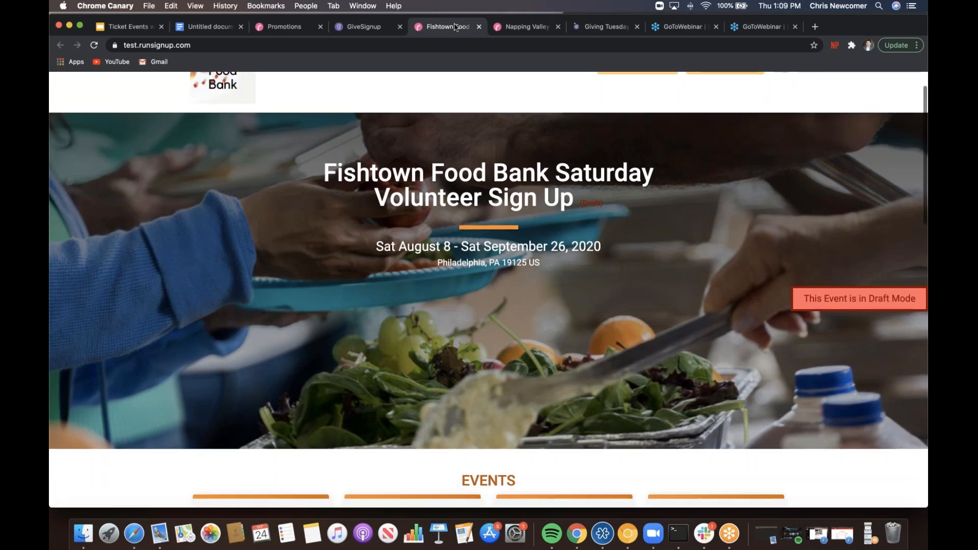
key(Down)
key(Down)
key(Down)
key(Down)
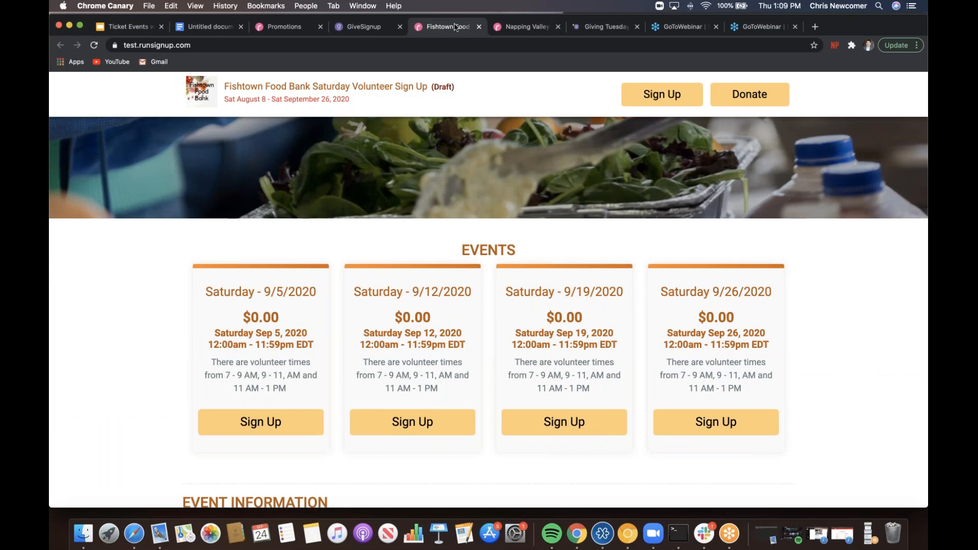
key(Down)
key(Down)
key(Down)
key(Down)
key(Down)
key(Down)
key(Down)
key(Down)
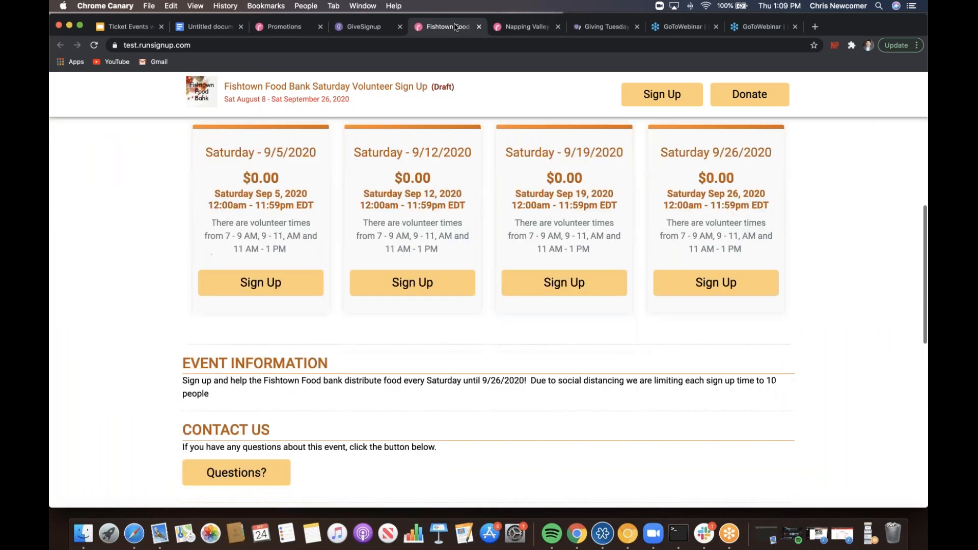
key(Home)
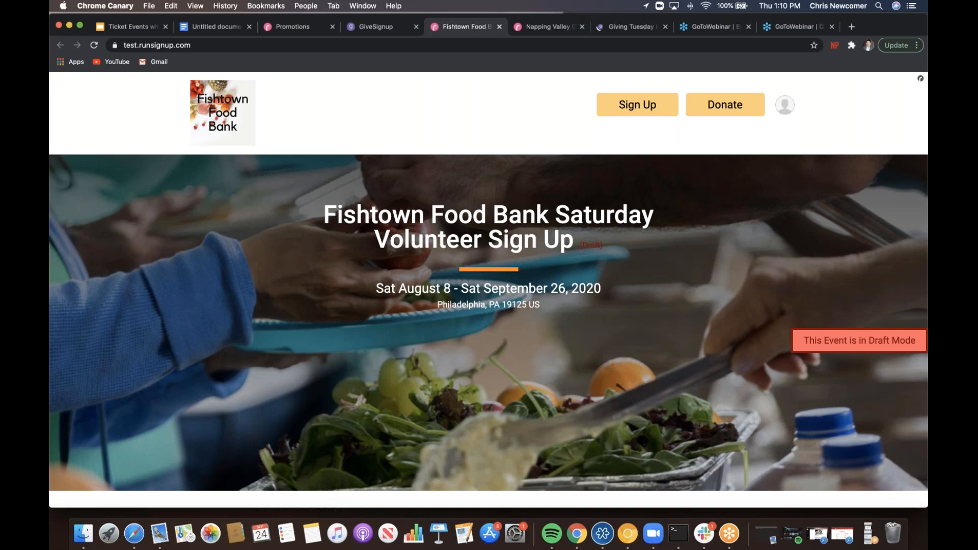
- Go to the event dashboard and open Tickets > Ticket Groups for the Fishtown Food Bank event
click(784, 110)
click(802, 139)
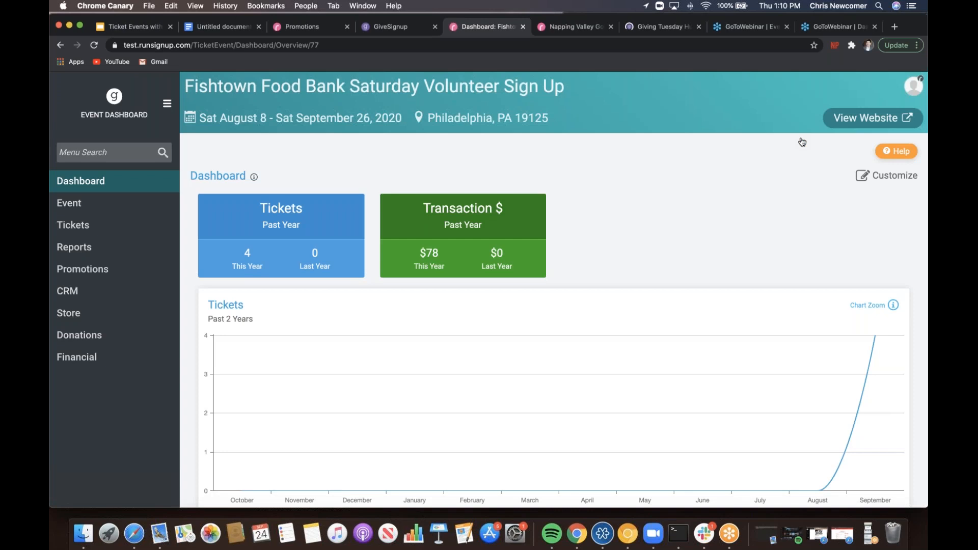
click(135, 227)
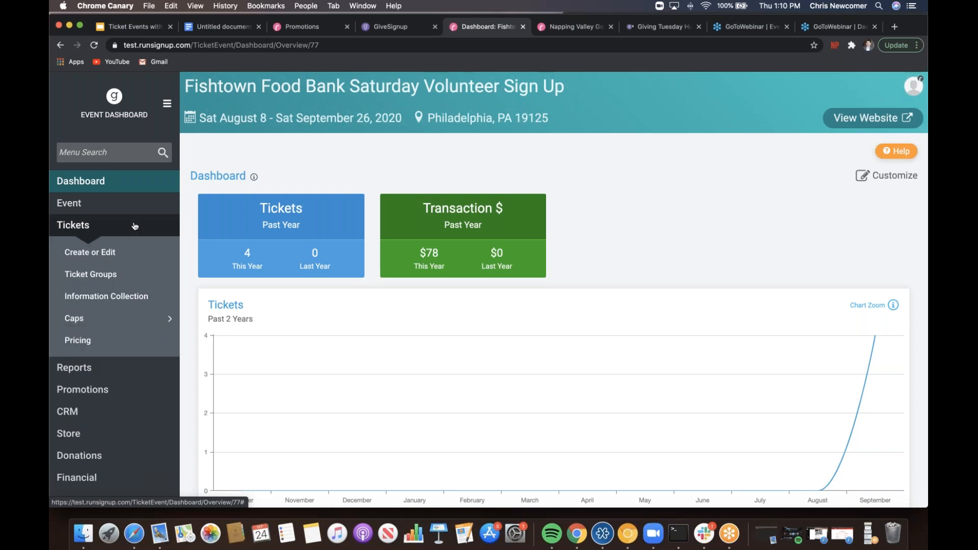
click(145, 273)
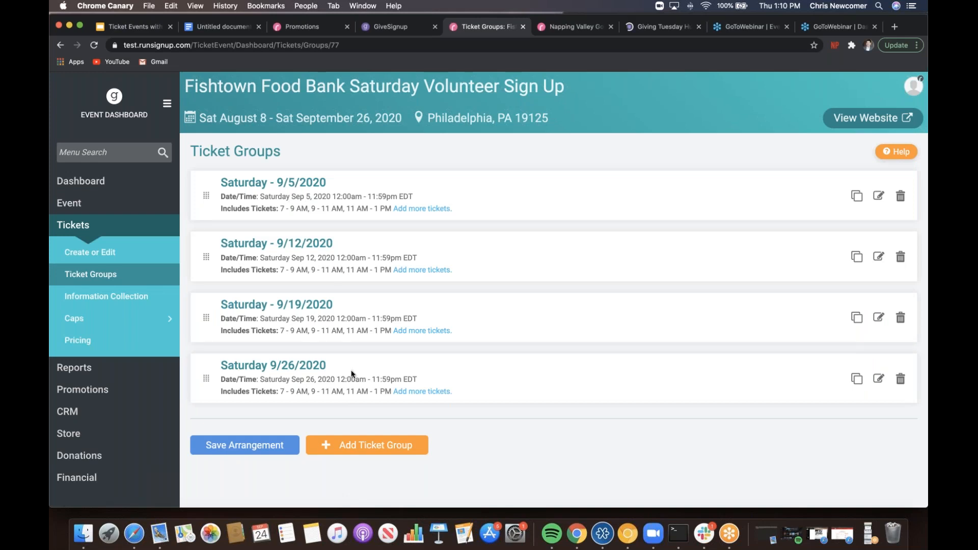
- Add a ticket group named 10/03/2020 with start and end dates 10/03/2020 and save it
click(367, 446)
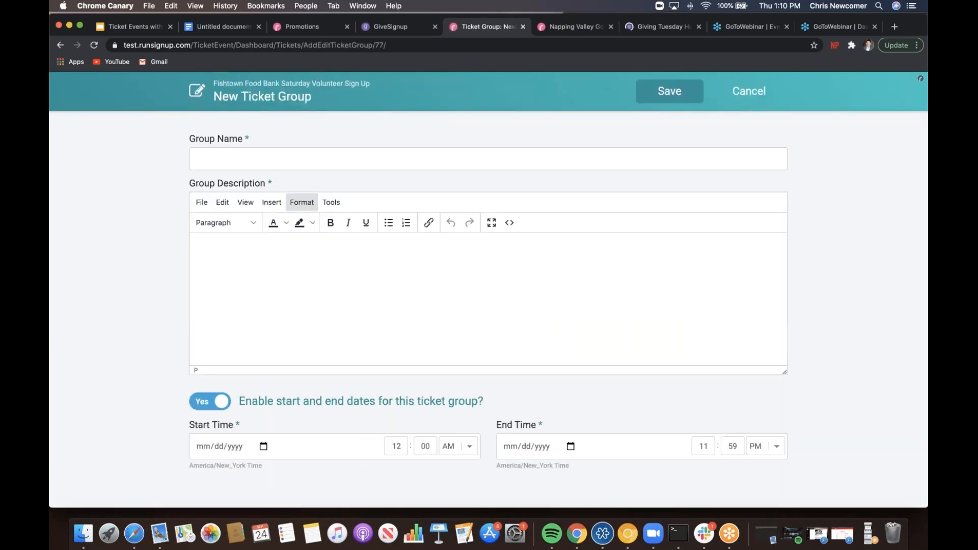
click(249, 157)
text(10)
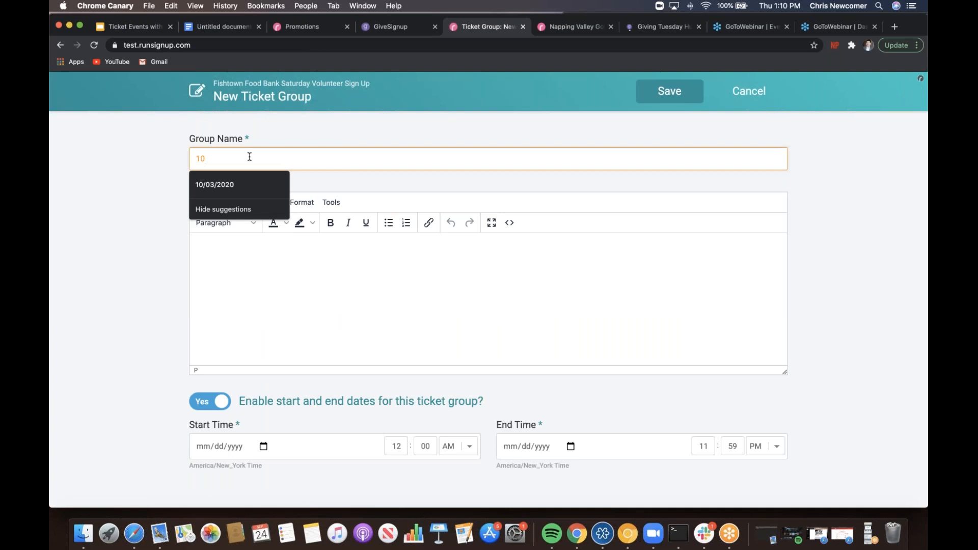
key(Down)
key(Return)
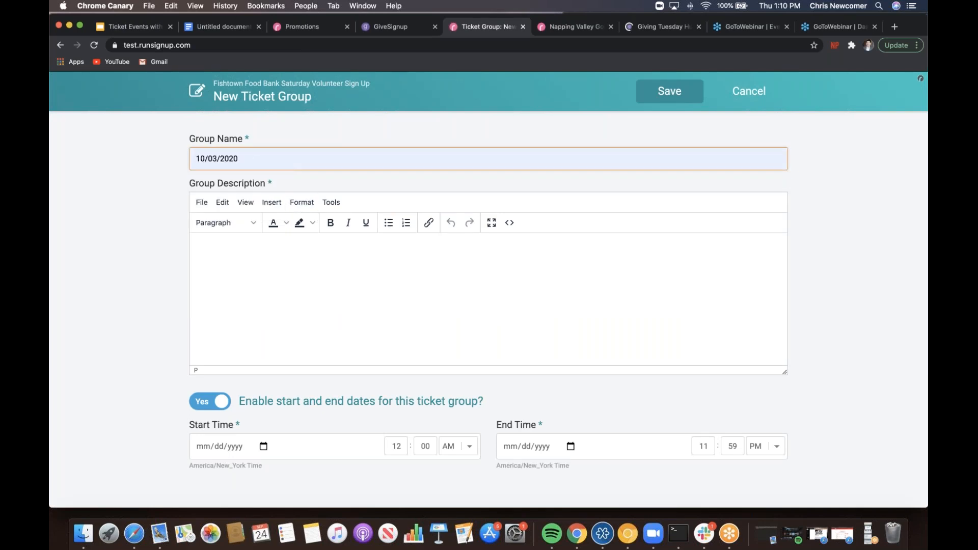
click(142, 392)
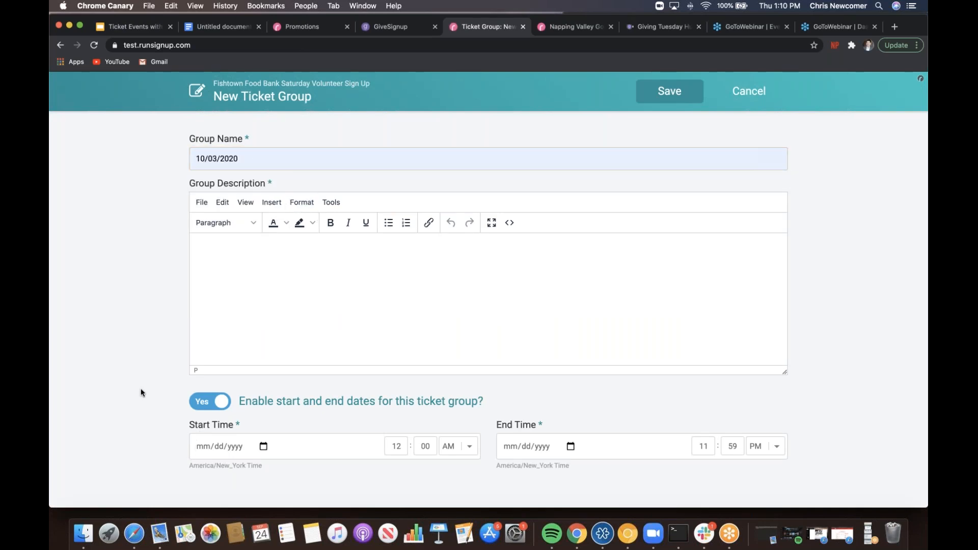
scroll(141, 392, down, 2)
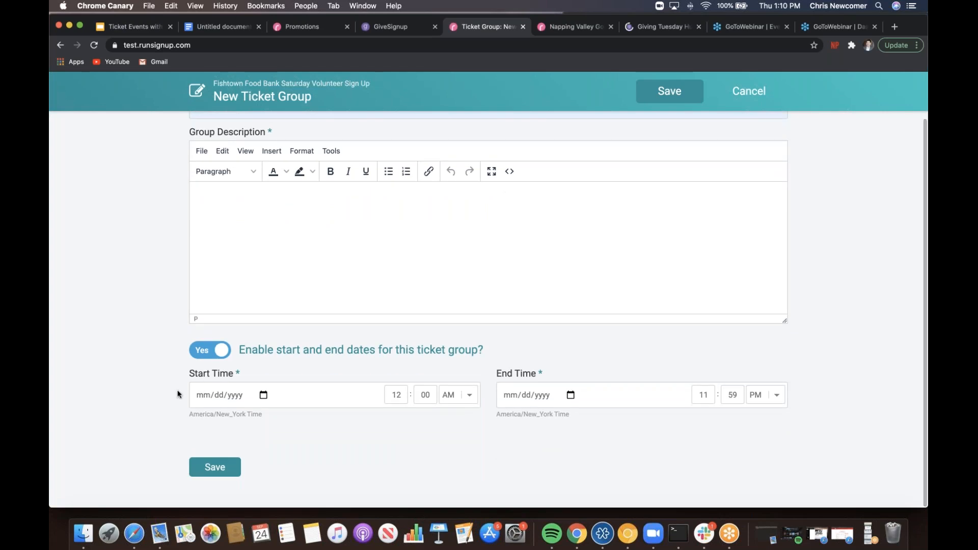
click(204, 395)
text(10032020)
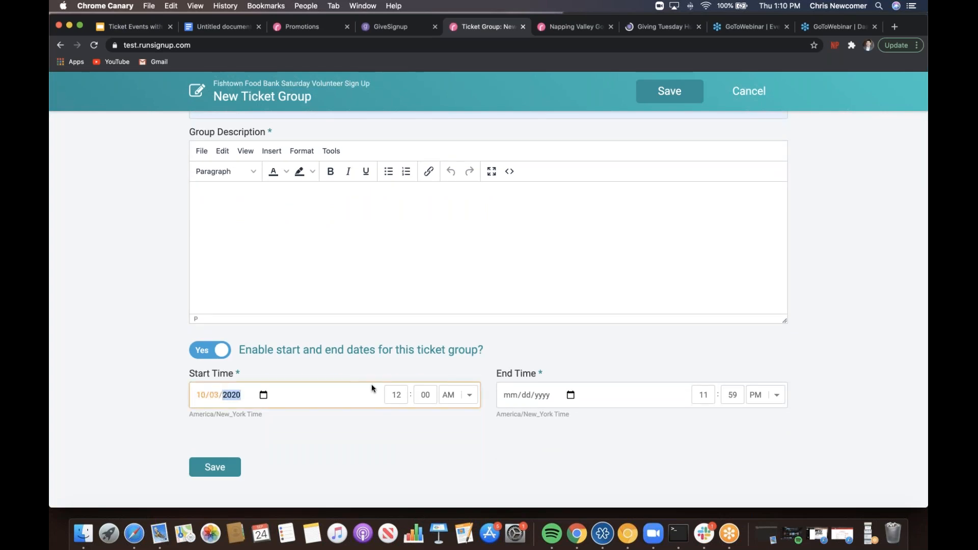
click(506, 393)
text(10/)
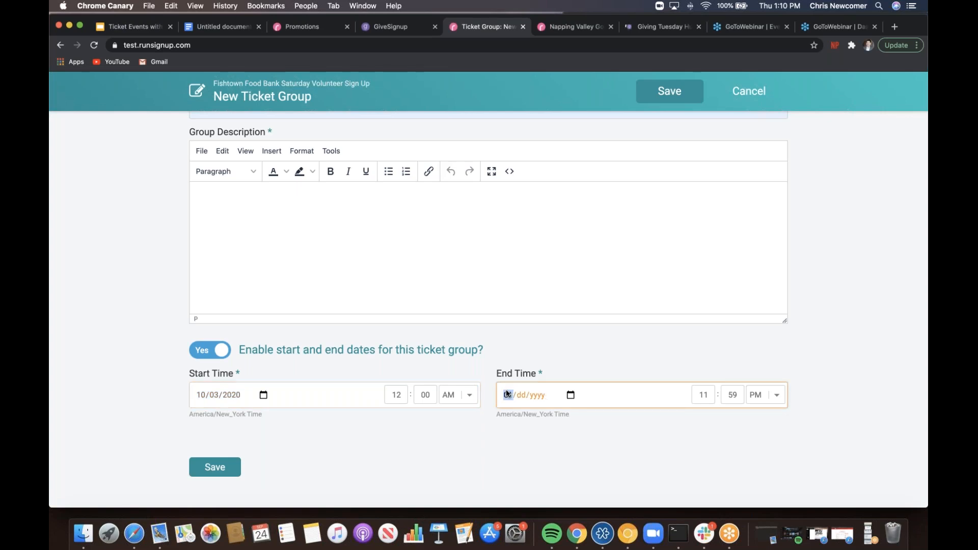
text(03/2020)
click(223, 468)
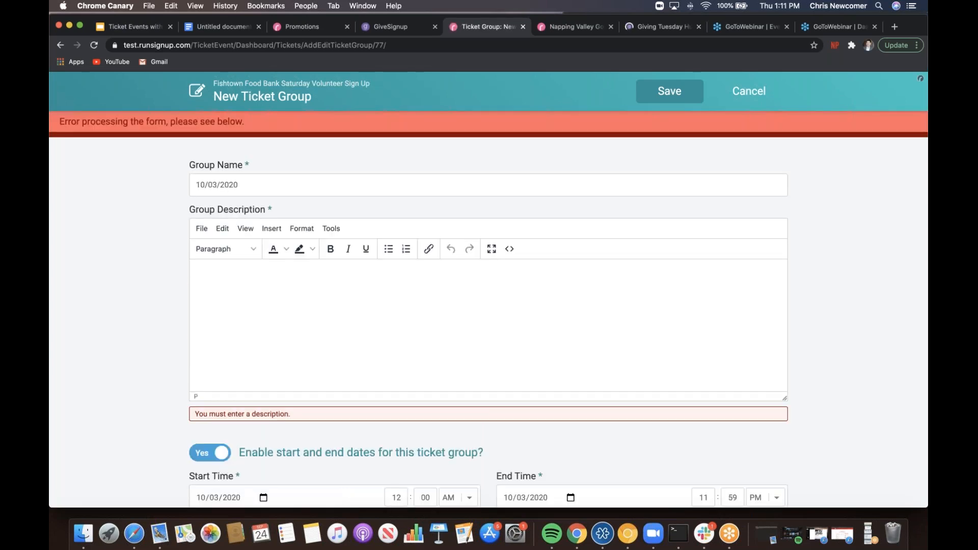
- Go to the Untitled Google Doc and move to the Fishtown Food Bank note
click(228, 27)
click(494, 334)
key(Down)
key(Down)
key(Down)
key(Down)
key(Down)
key(Down)
key(Down)
key(Down)
key(Down)
key(Down)
key(Down)
key(Down)
key(Down)
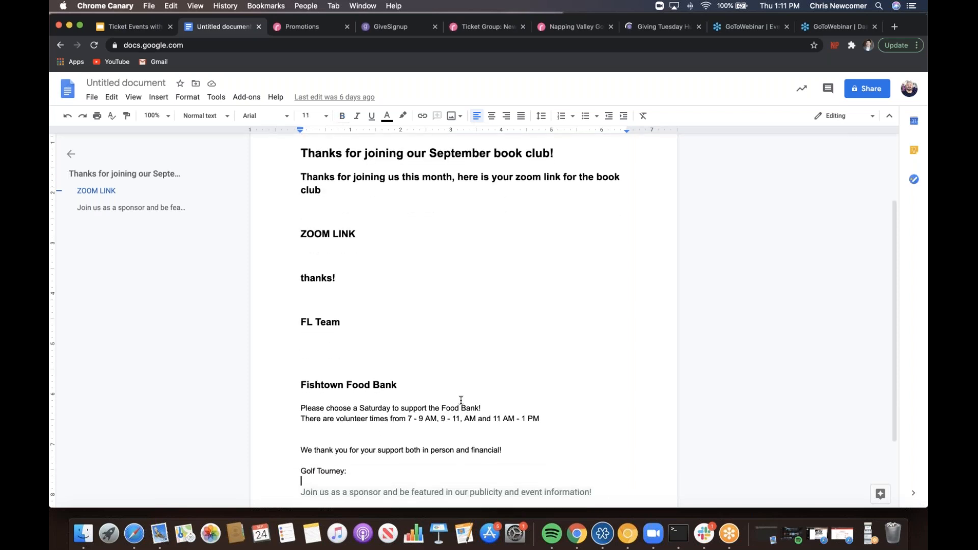
- Select the two Fishtown Food Bank volunteer-time lines in the document
drag(543, 418, 289, 408)
key(super+c)
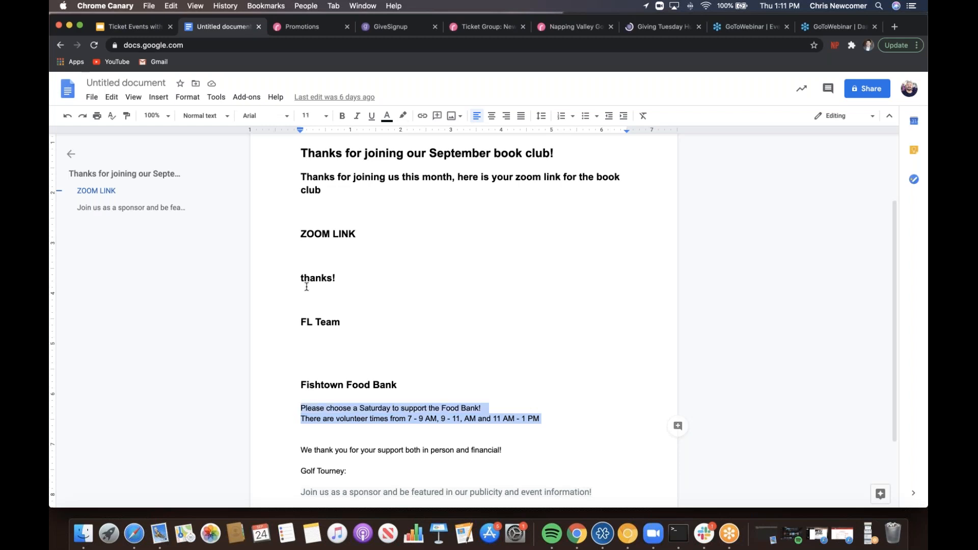
- Paste the volunteer-time text as the 10/03/2020 group description and save the group
click(474, 29)
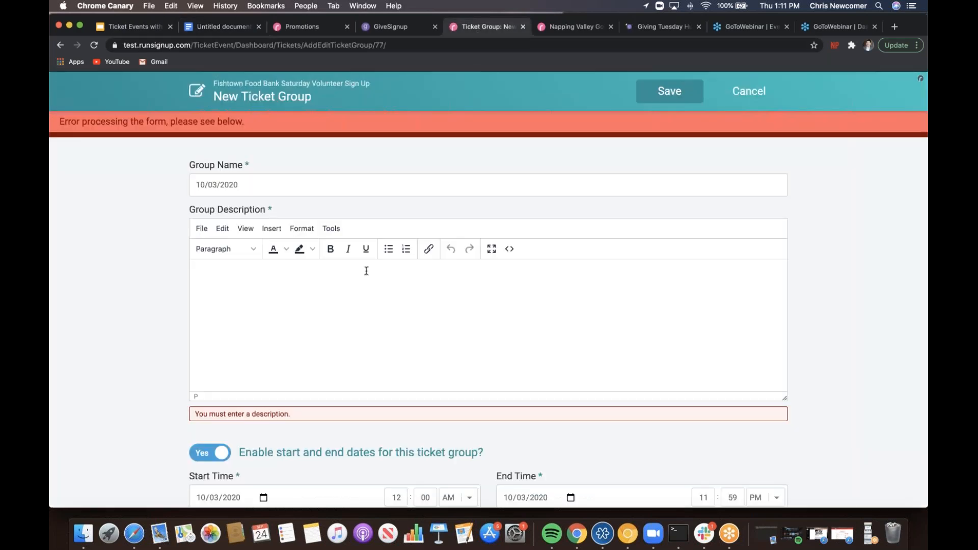
click(341, 291)
key(super+v)
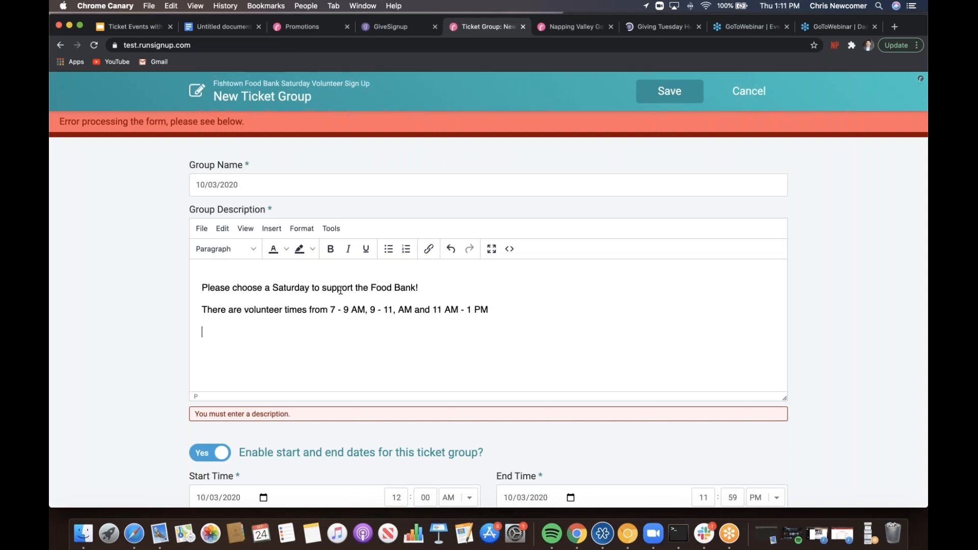
click(668, 101)
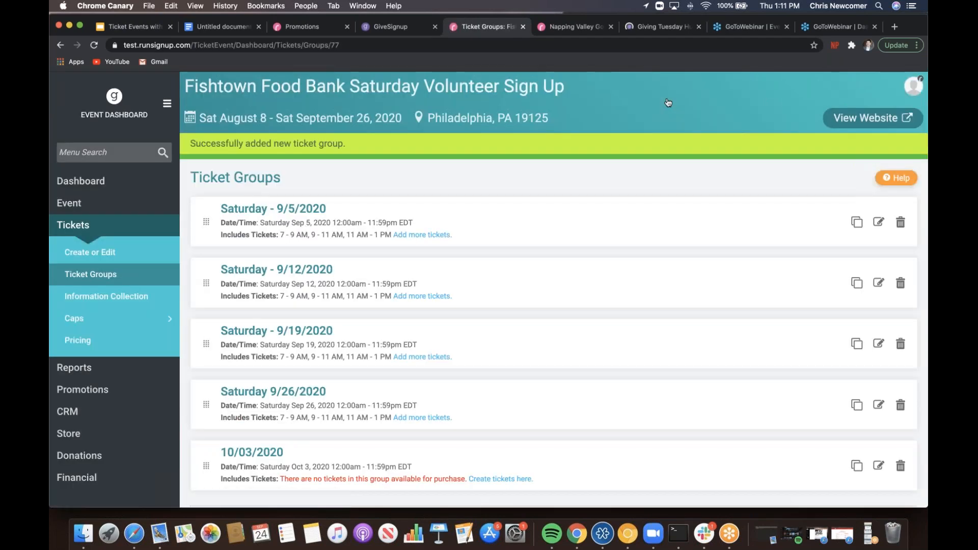
- Open the Create or Edit Tickets list and find the empty 10/03/2020 group
scroll(668, 102, down, 2)
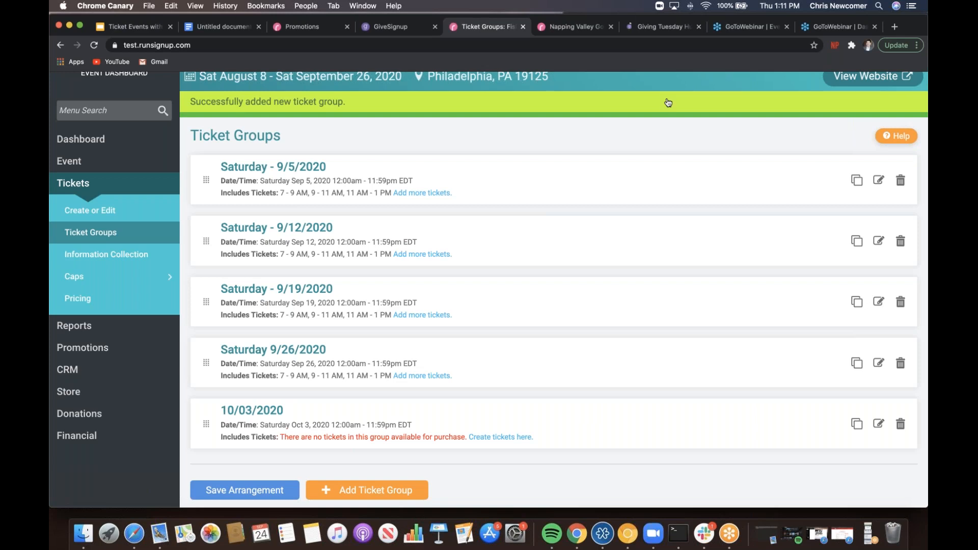
click(510, 441)
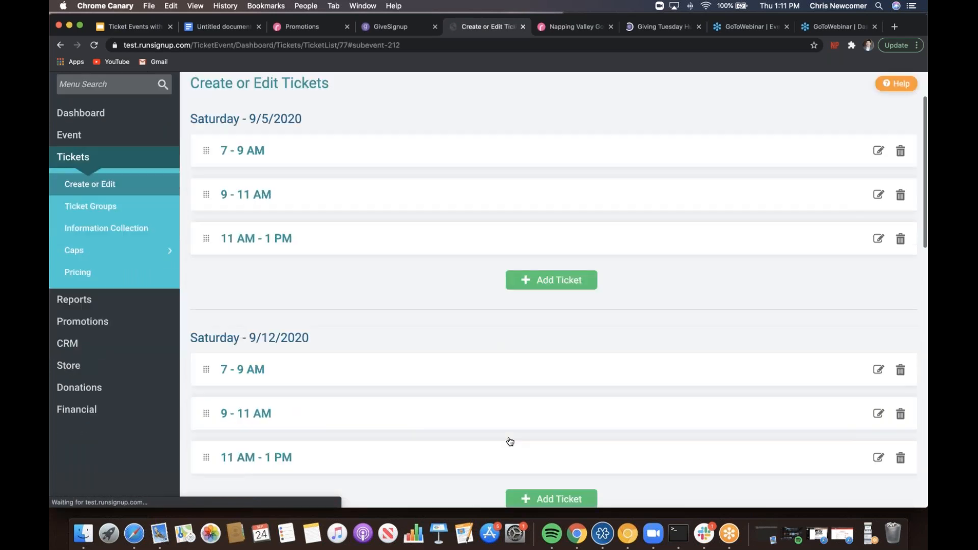
scroll(479, 316, up, 2)
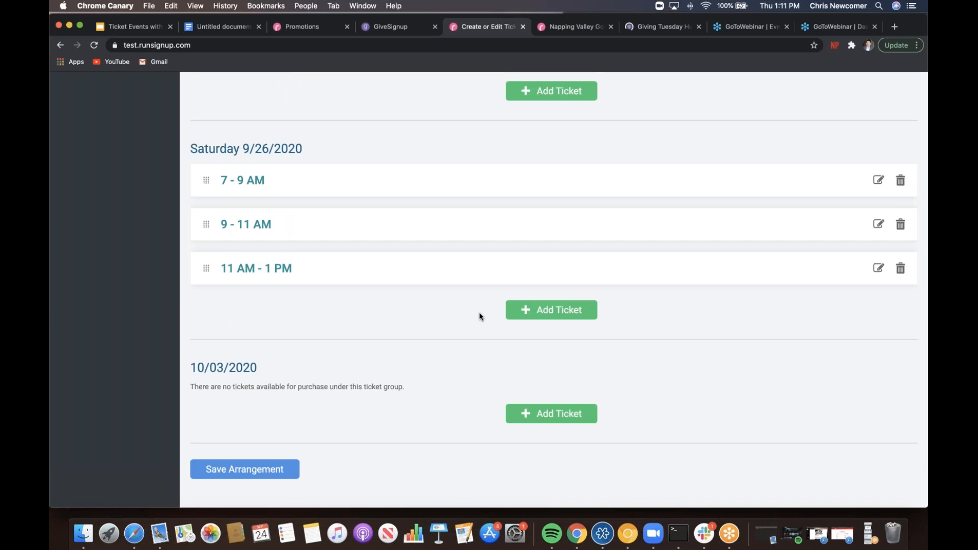
scroll(479, 316, down, 2)
- Add and save a 7 - 9 AM ticket in the 10/03/2020 group
click(536, 310)
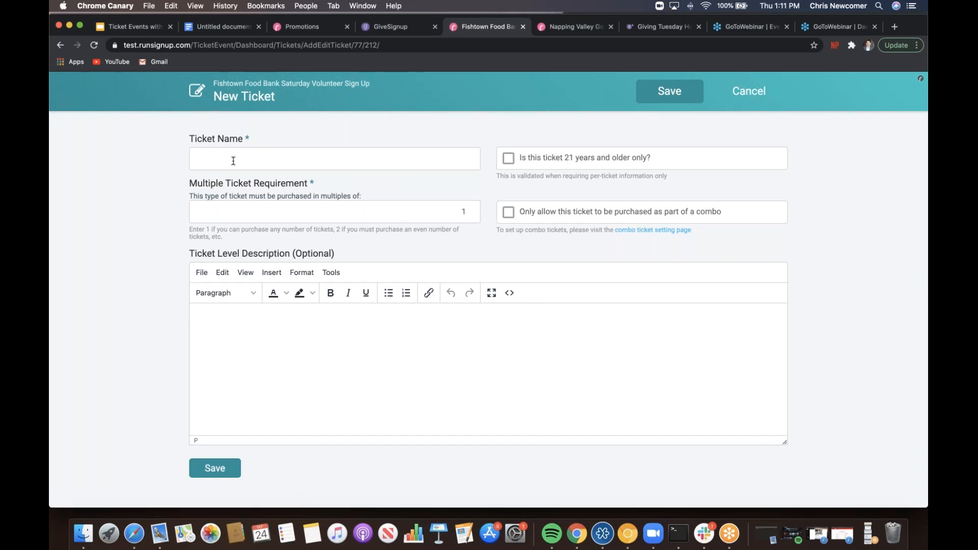
click(233, 161)
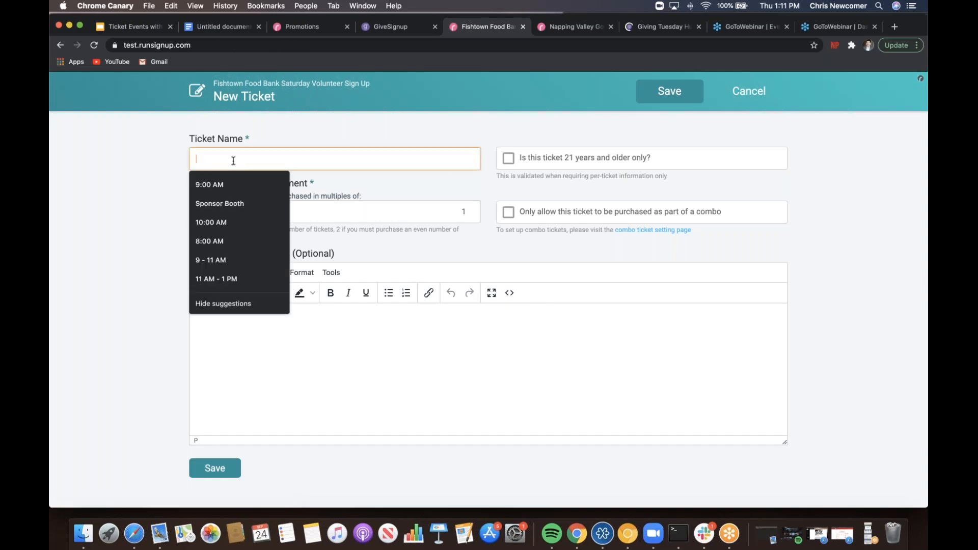
text(7 - 9 AM)
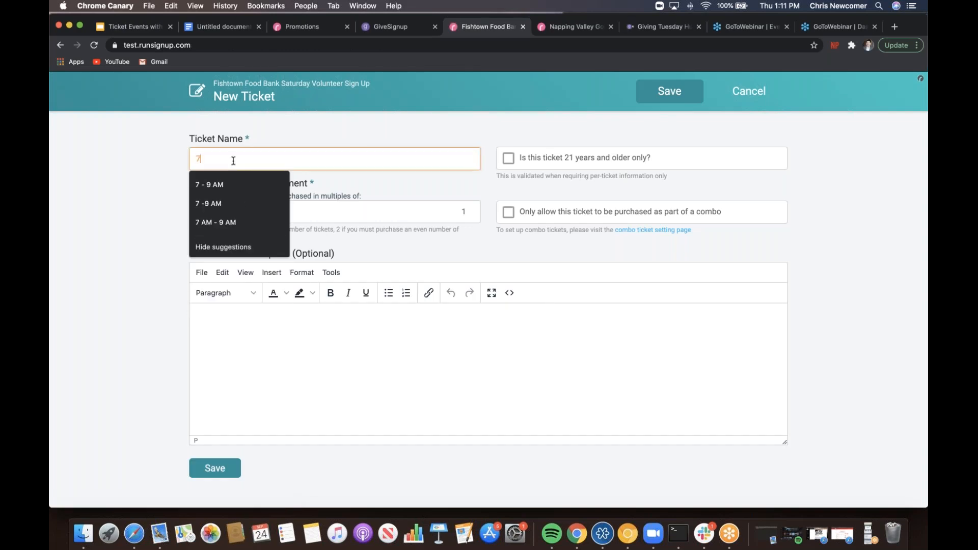
click(219, 184)
click(220, 468)
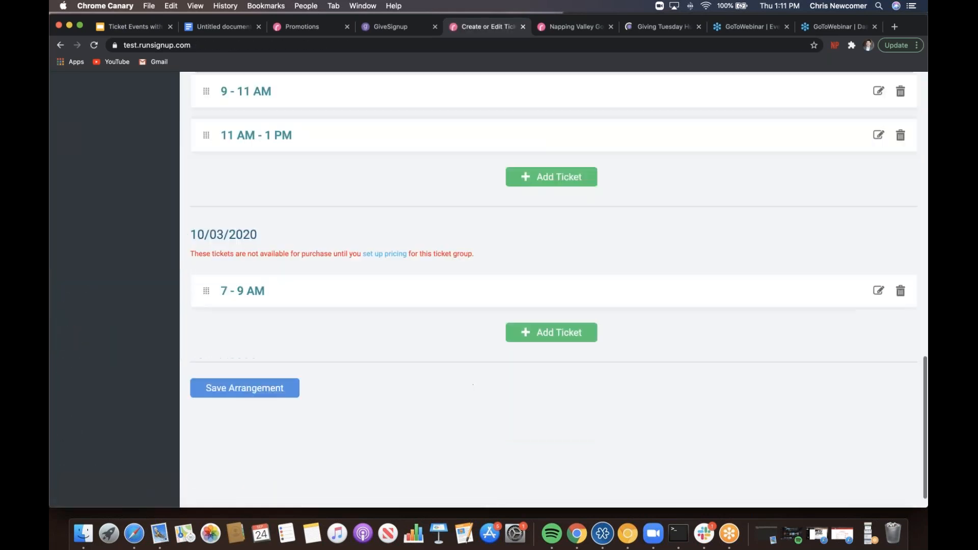
- Add and save a 9 - 11 AM ticket in the 10/03/2020 group
click(542, 312)
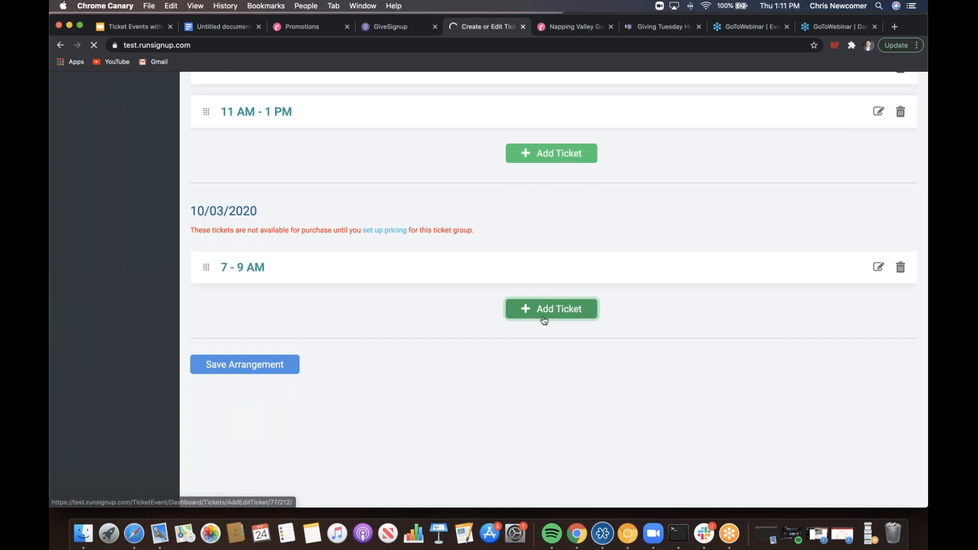
click(350, 161)
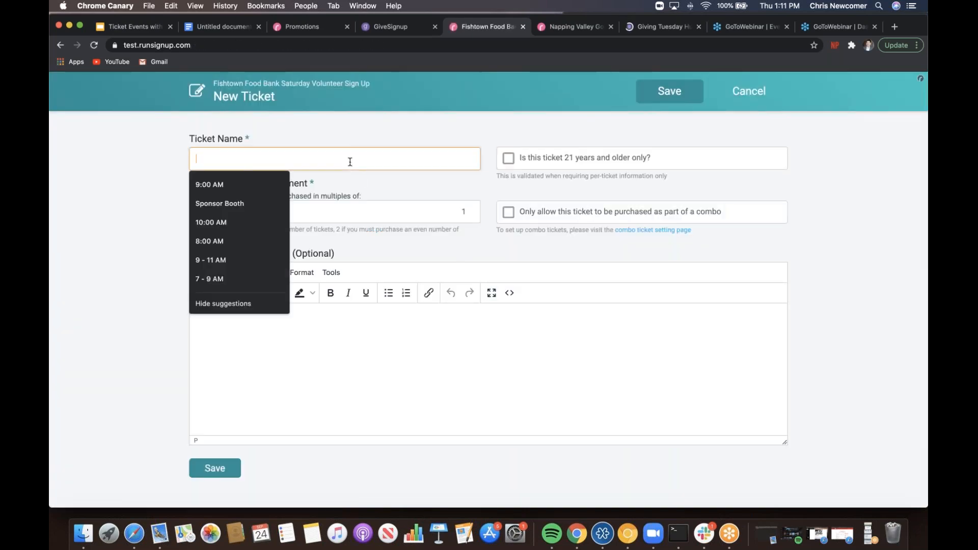
text(9)
key(Down)
key(Down)
key(Return)
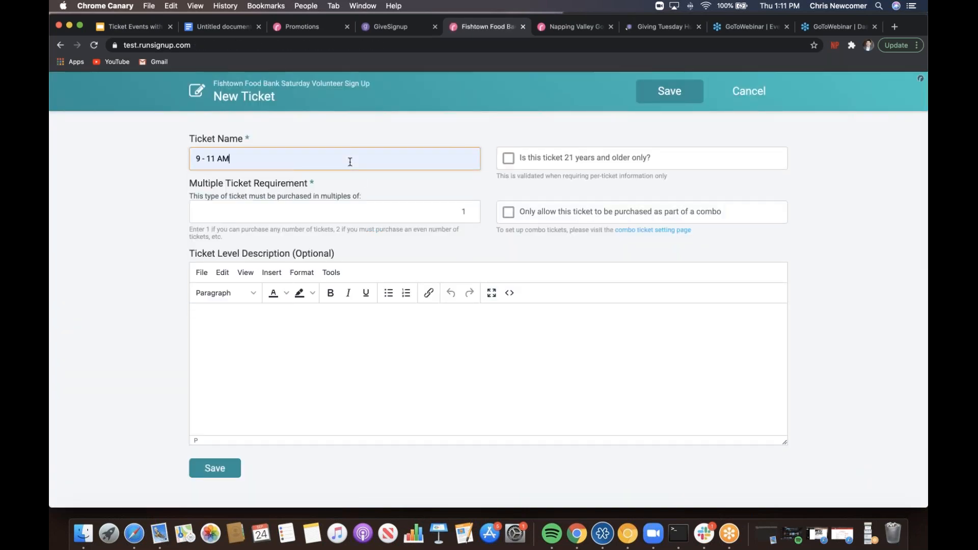
click(220, 467)
- Add and save an 11 AM - 1 PM ticket in the 10/03/2020 group
scroll(220, 465, down, 15)
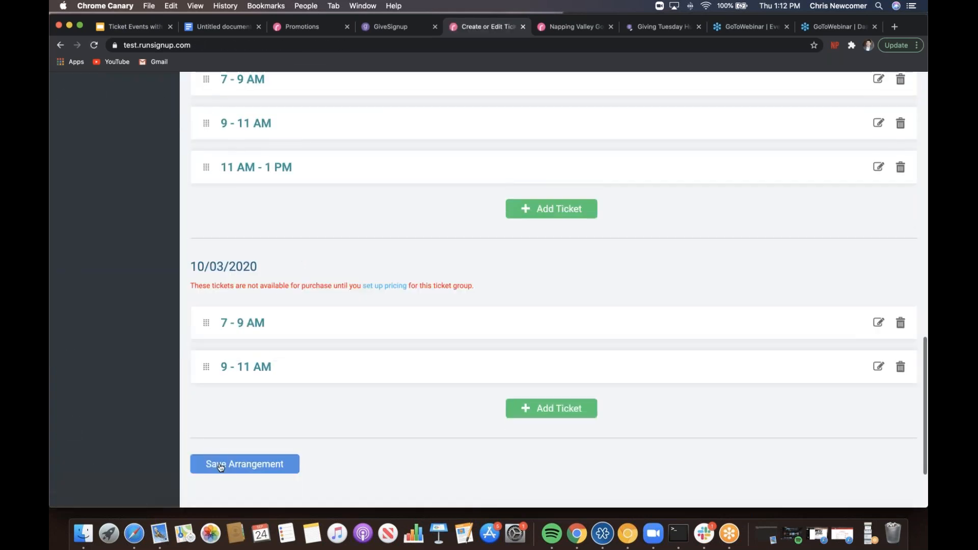
click(504, 414)
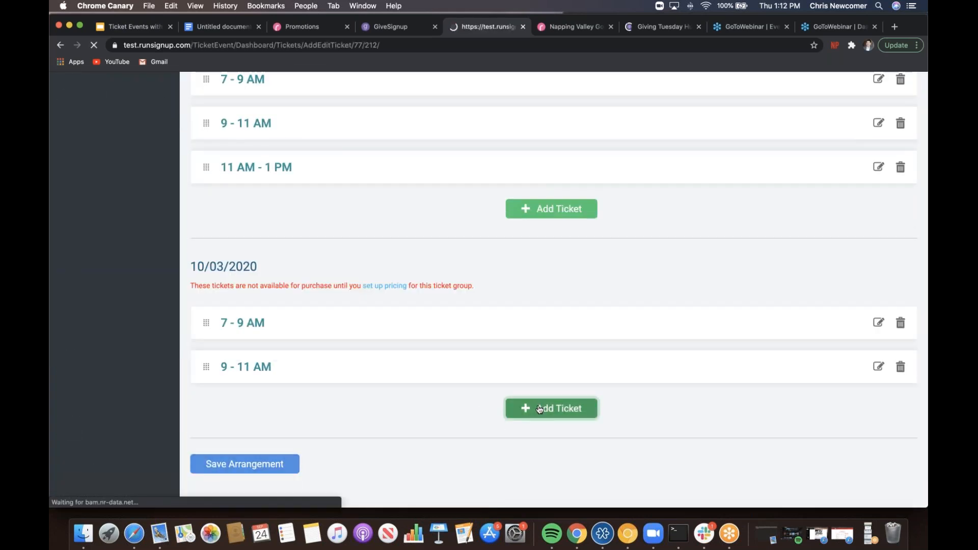
click(319, 156)
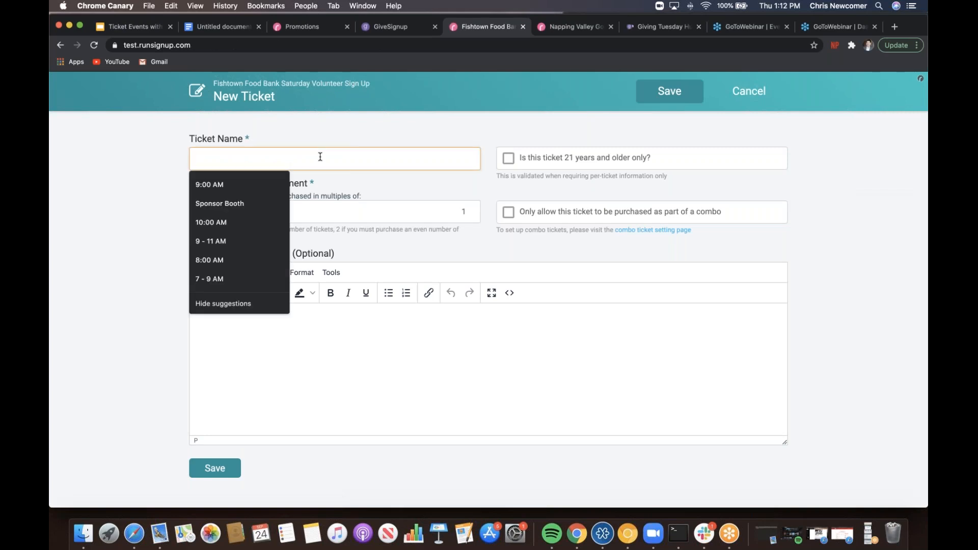
text(11 AM - 1 PM)
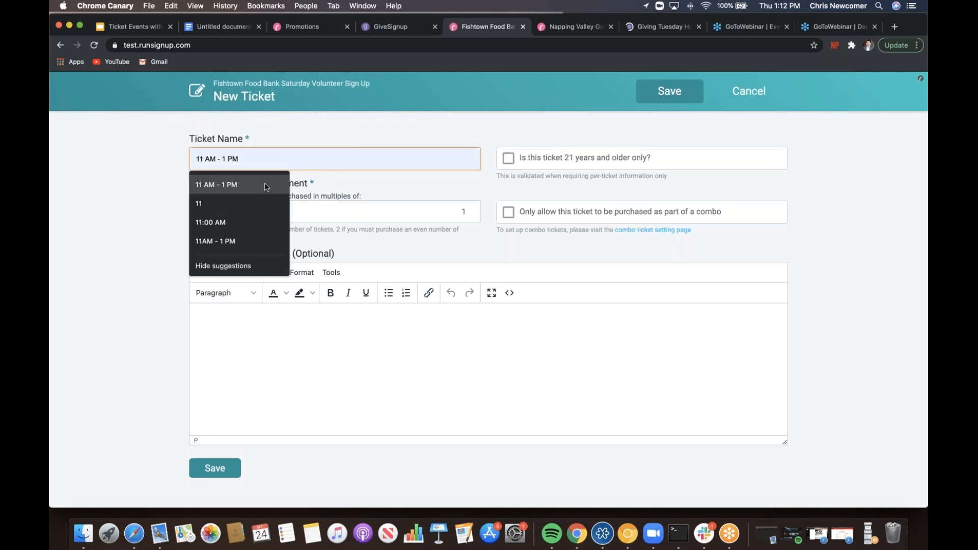
click(266, 184)
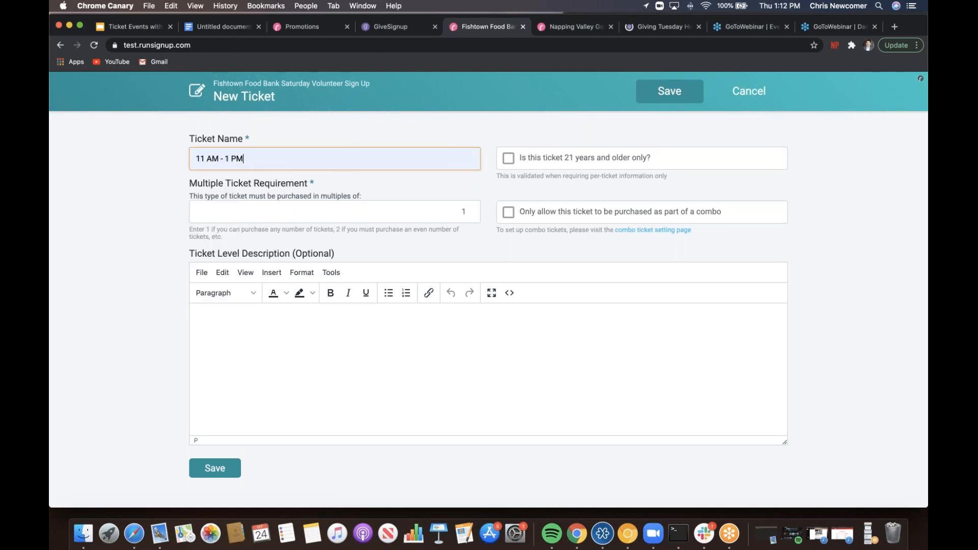
click(212, 466)
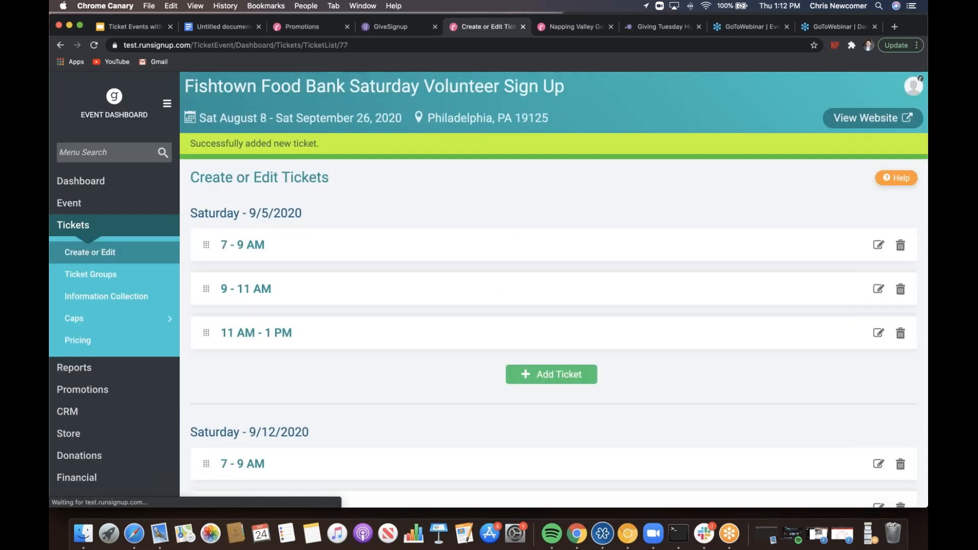
- Open ticket pricing settings and add a new purchase period for the 10/03/2020 group
scroll(767, 351, down, 20)
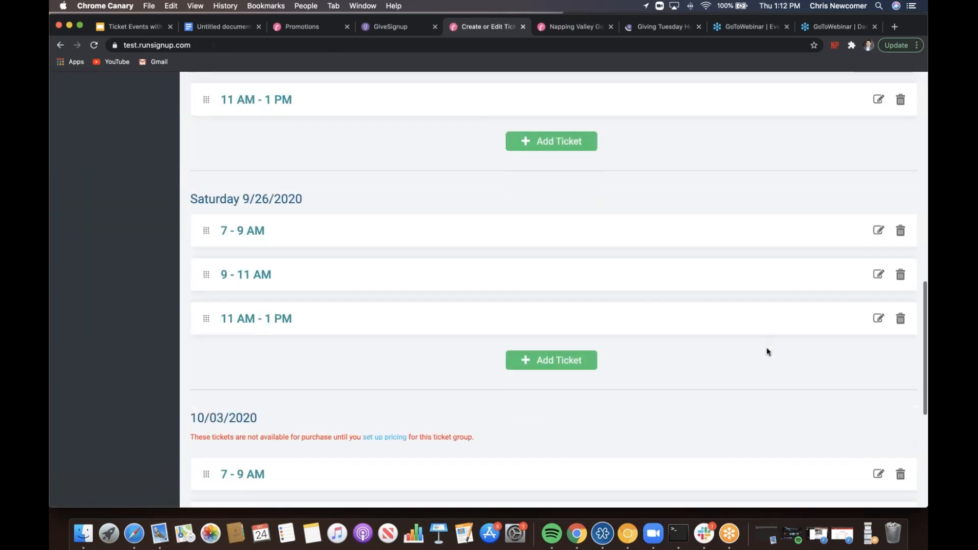
scroll(768, 351, up, 7)
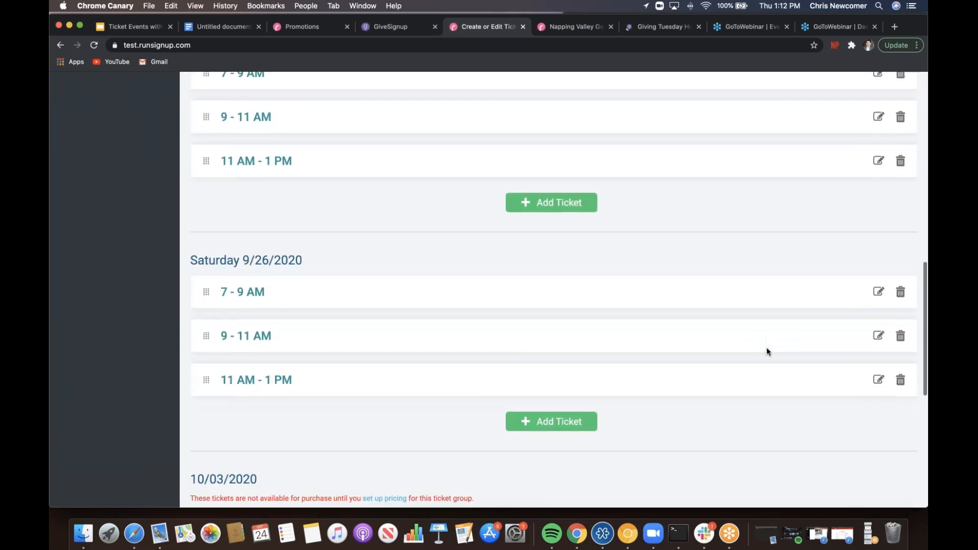
scroll(767, 351, down, 4)
scroll(768, 351, down, 5)
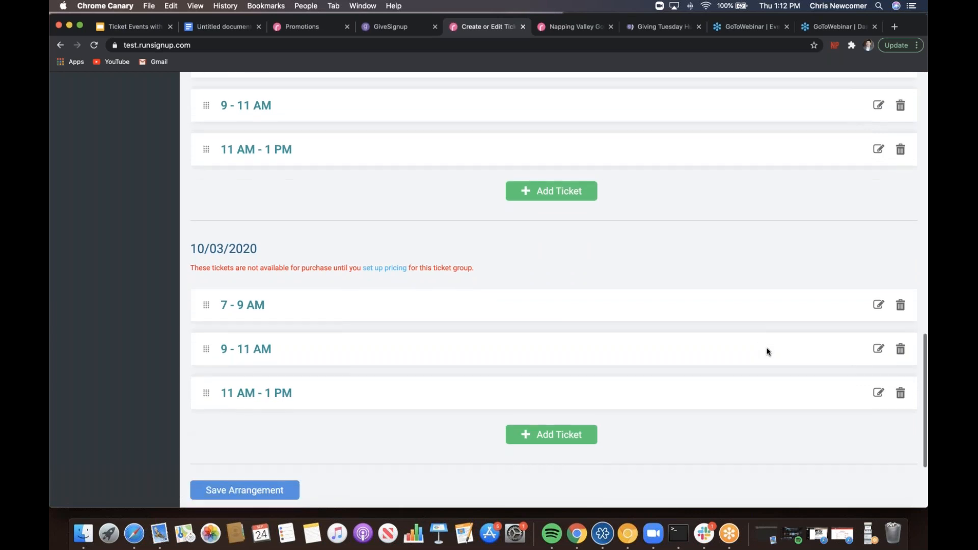
click(396, 271)
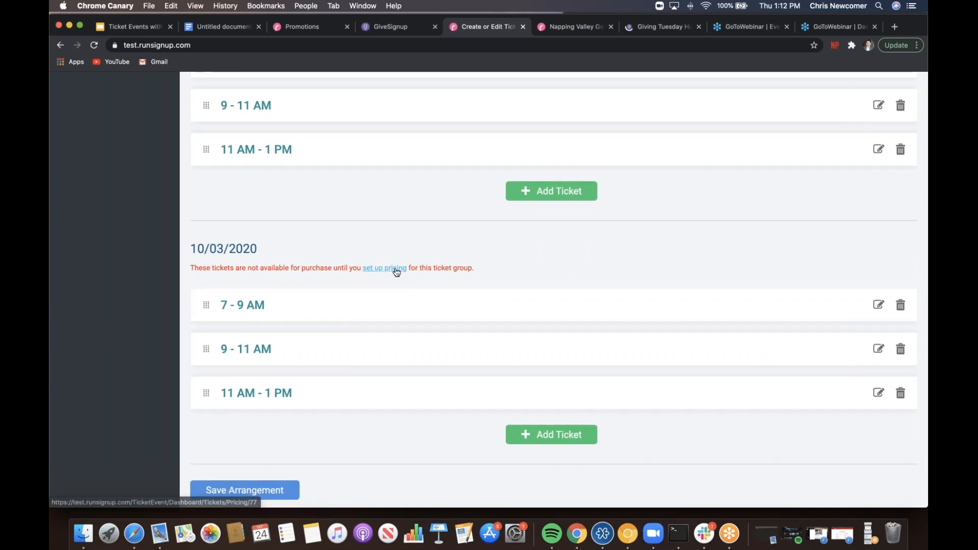
scroll(396, 271, down, 4)
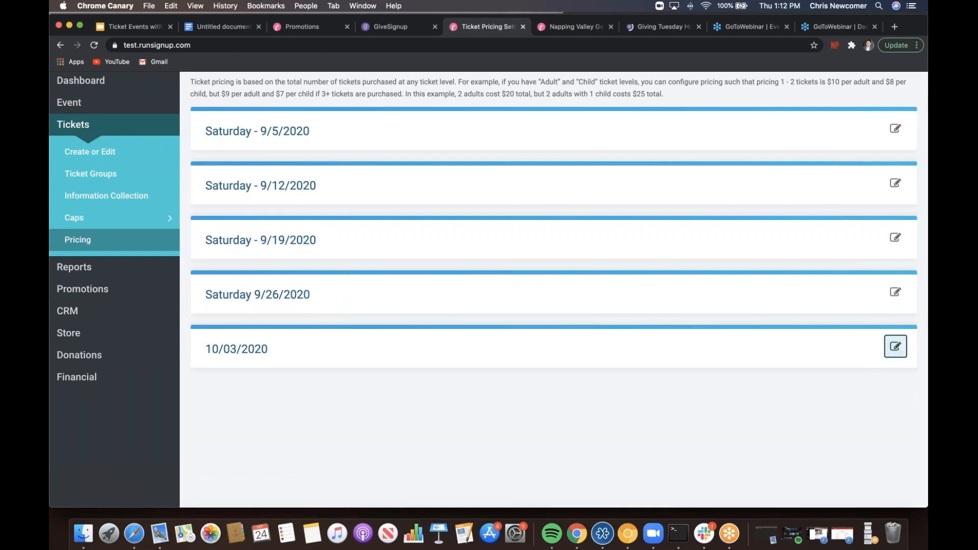
click(893, 348)
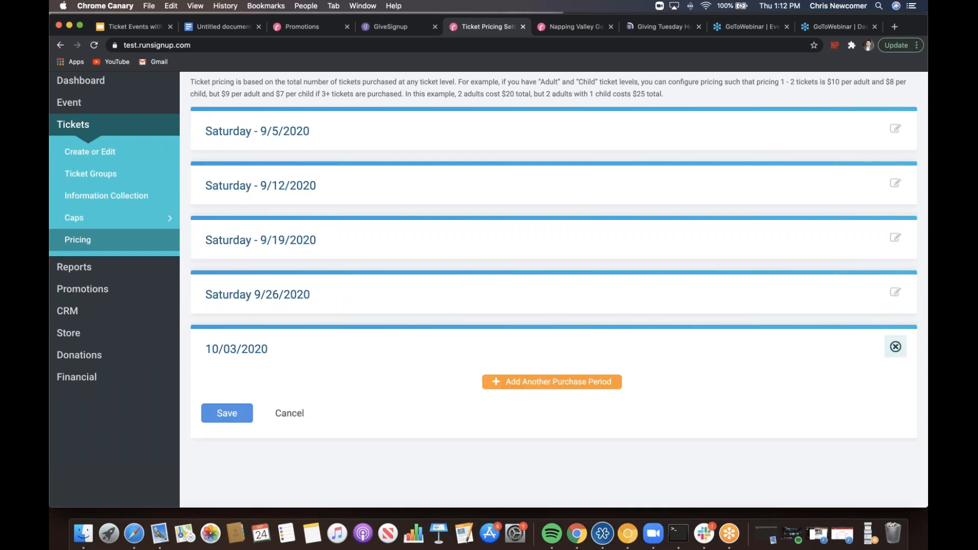
click(514, 387)
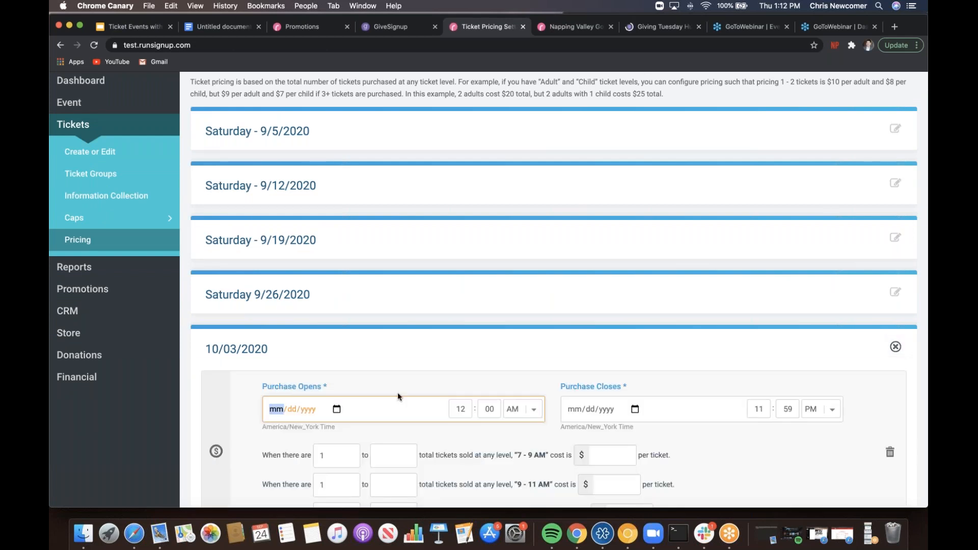
click(306, 343)
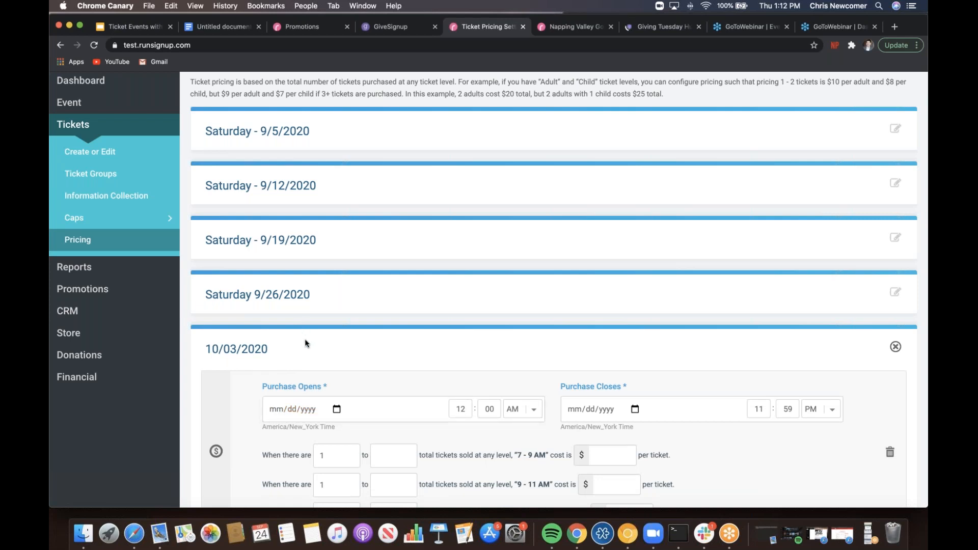
scroll(305, 341, down, 4)
- Set the purchase period 09/24/2020–10/03/2020 with $0 for all three tickets, and save
click(276, 306)
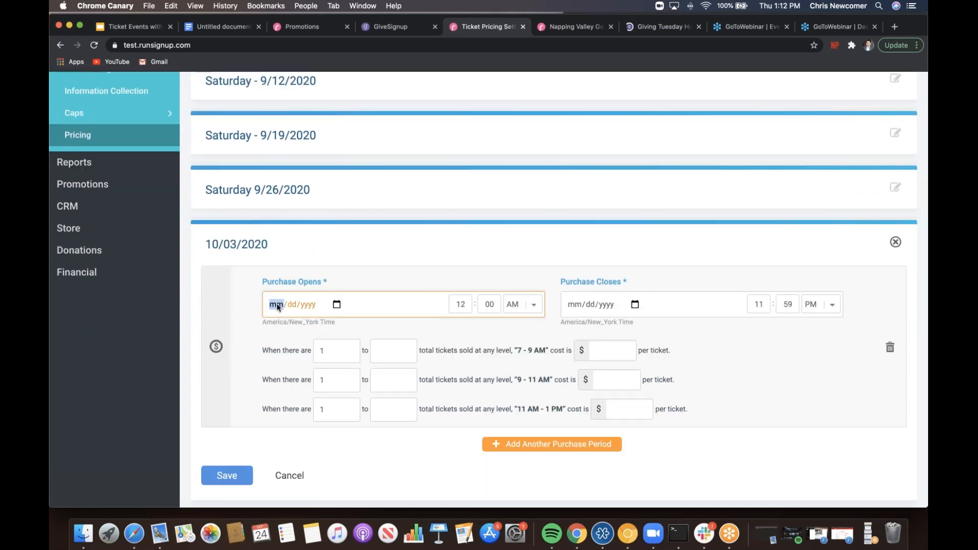
text(09/24/2020)
click(575, 305)
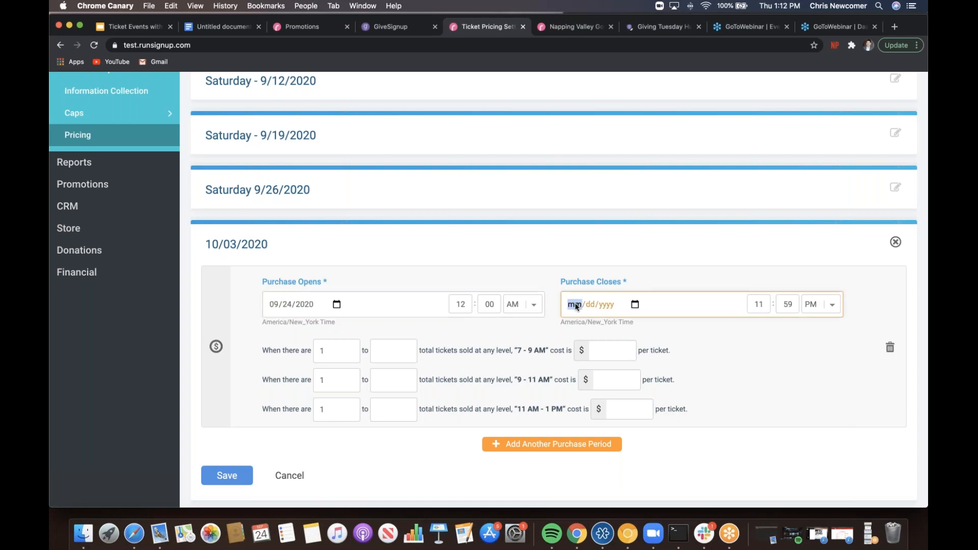
text(10032020)
click(621, 350)
text(0)
click(614, 381)
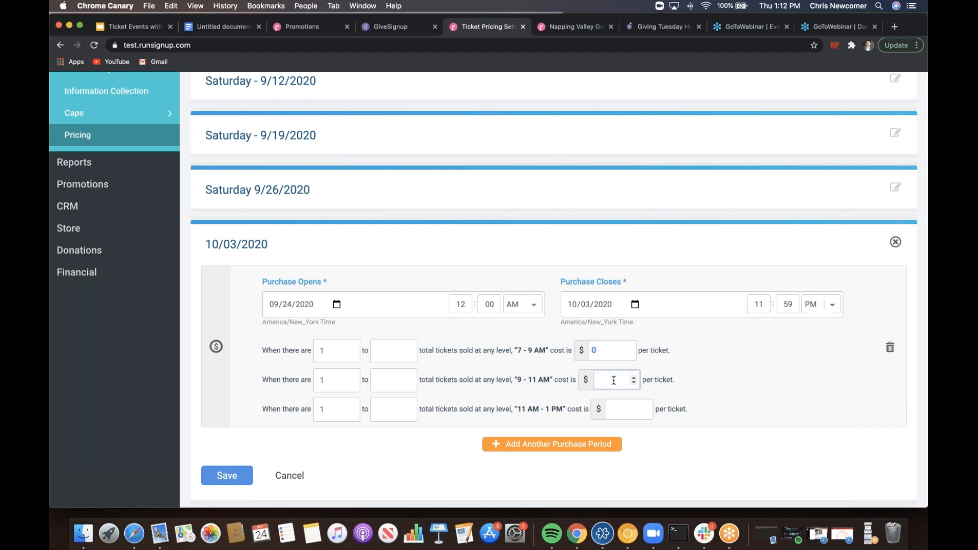
text(0)
click(621, 414)
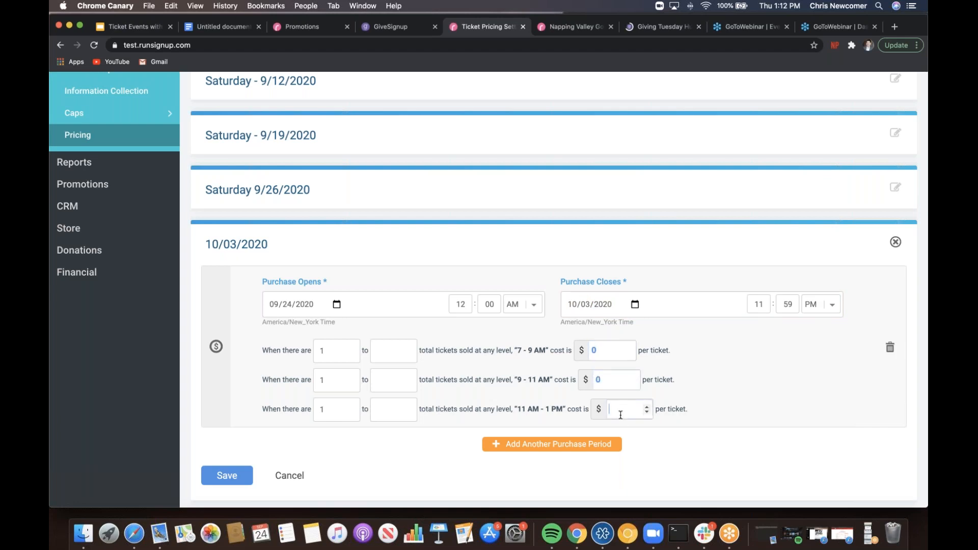
text(0)
click(225, 478)
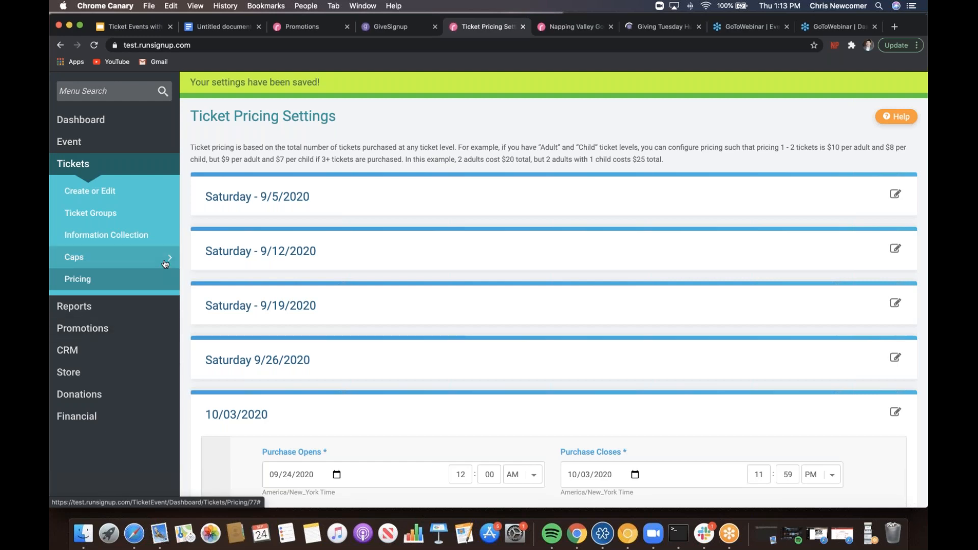
- Cap the three 10/03 time slots at 10 tickets each and save the ticket caps
mouse_move(165, 265)
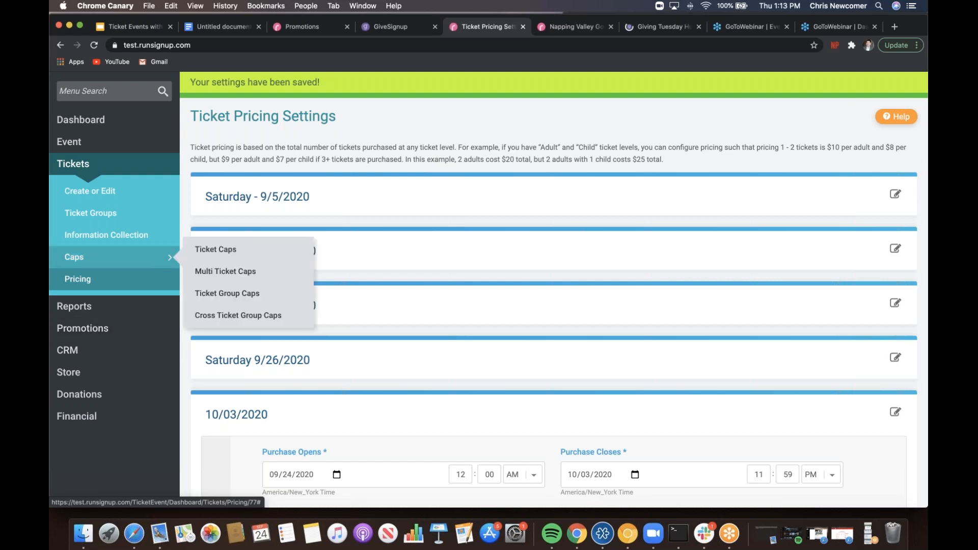
click(218, 248)
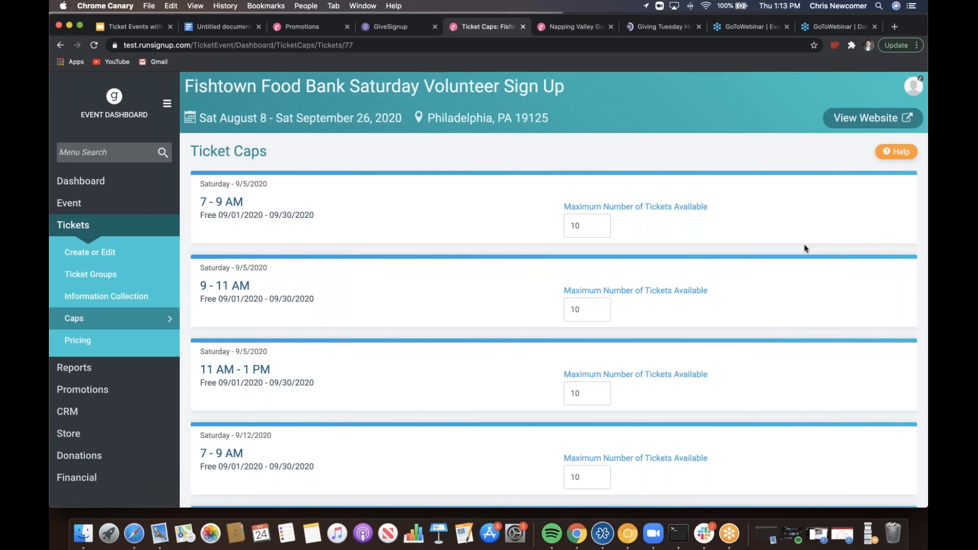
scroll(804, 248, down, 5)
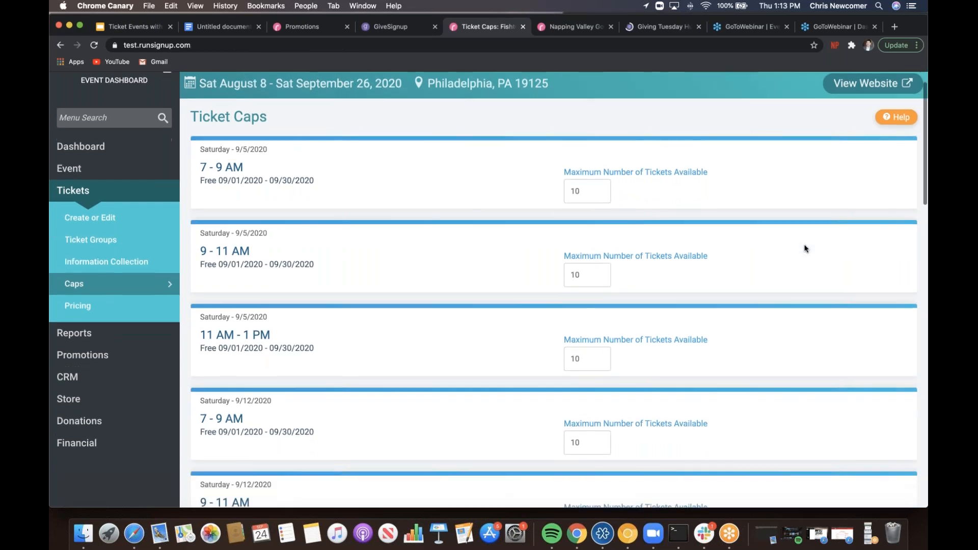
scroll(804, 248, down, 10)
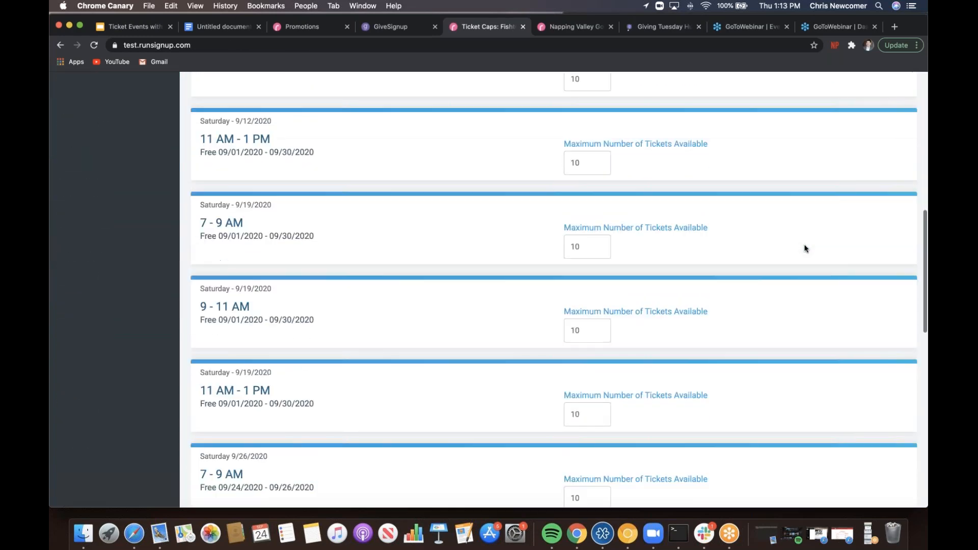
scroll(804, 248, down, 5)
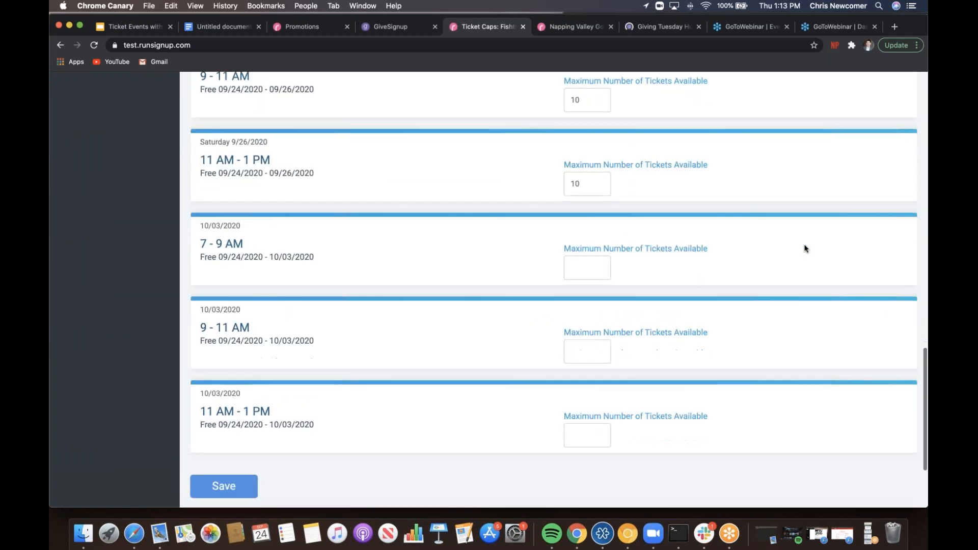
click(580, 225)
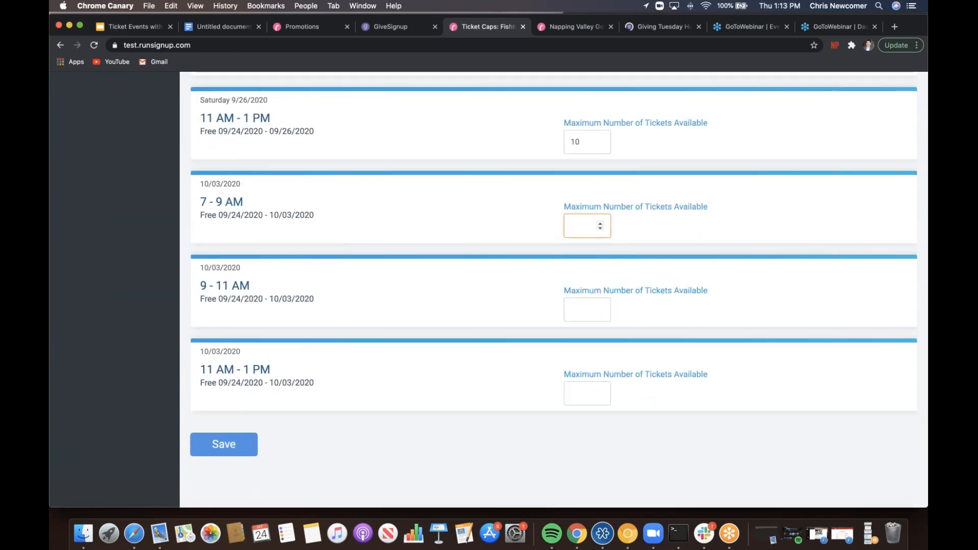
click(576, 312)
text(10)
click(579, 397)
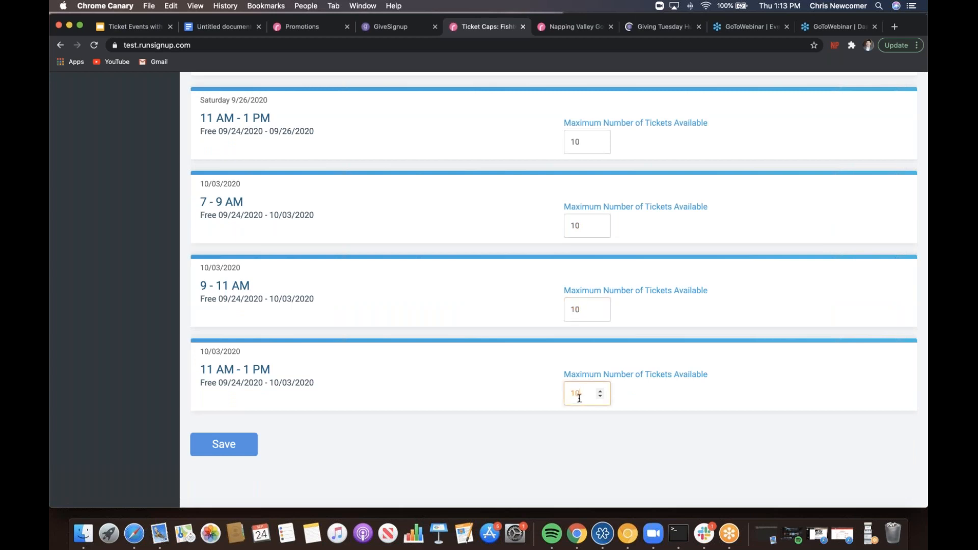
click(214, 446)
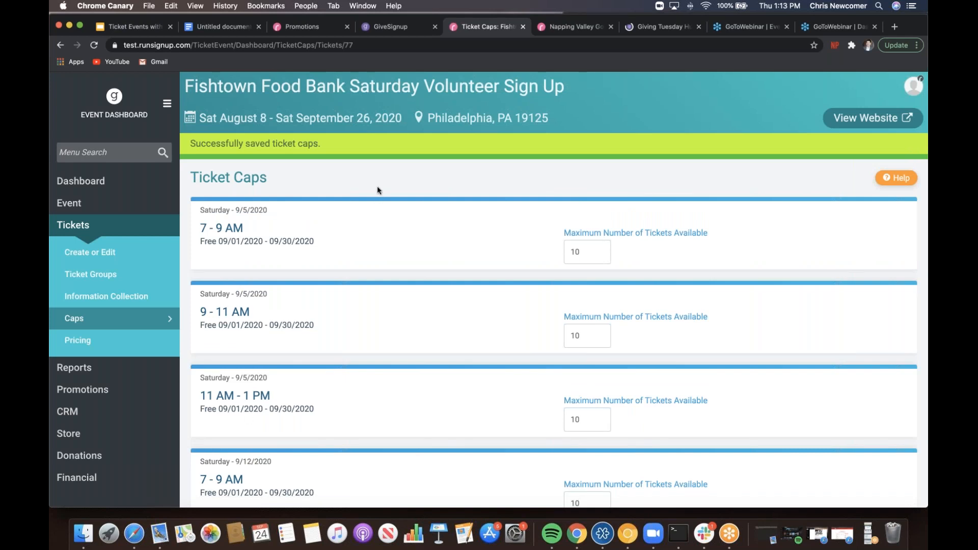
- Open Donations > Donations Setup from the event dashboard sidebar
scroll(377, 188, down, 5)
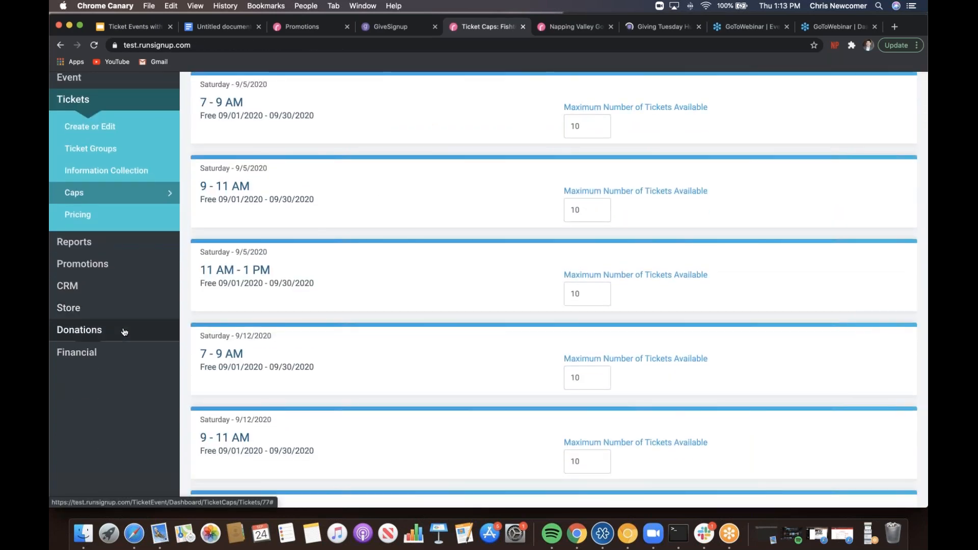
click(127, 330)
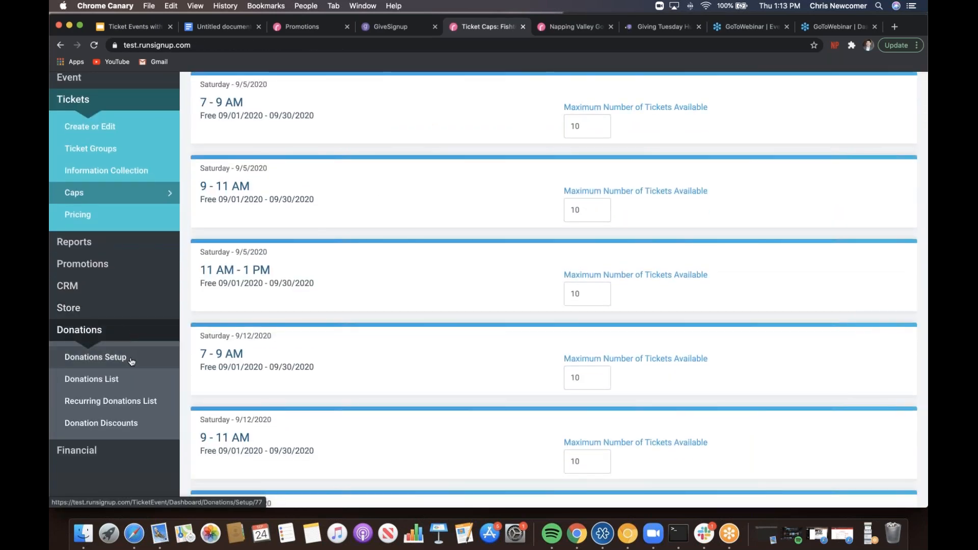
click(131, 359)
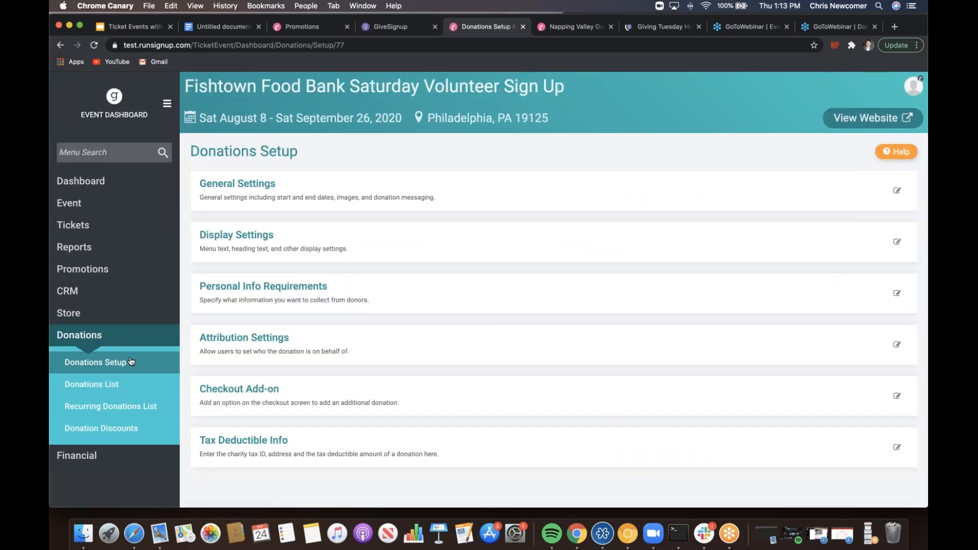
- Set donation goal 2000, top donor display 25 and the suggested absorb-fee message, then save
click(271, 246)
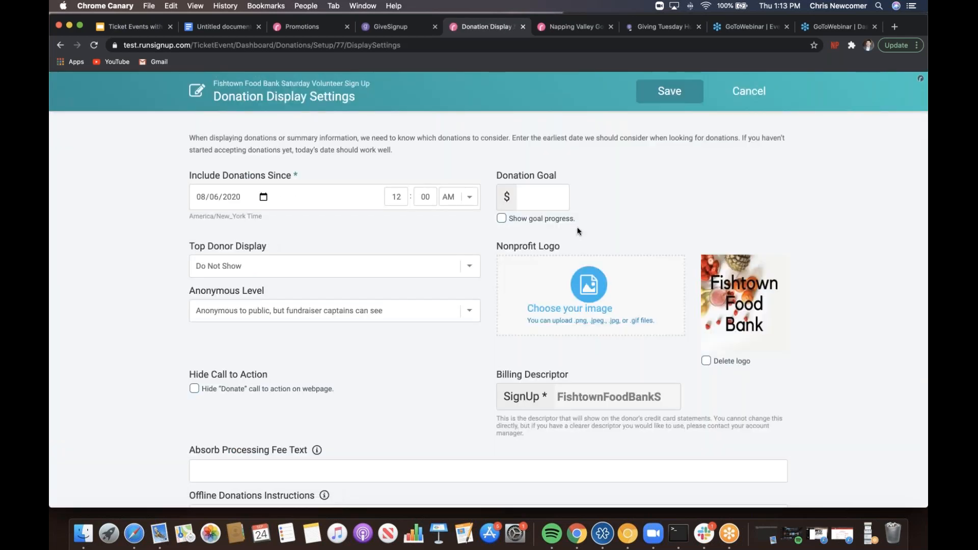
click(540, 199)
text(2000)
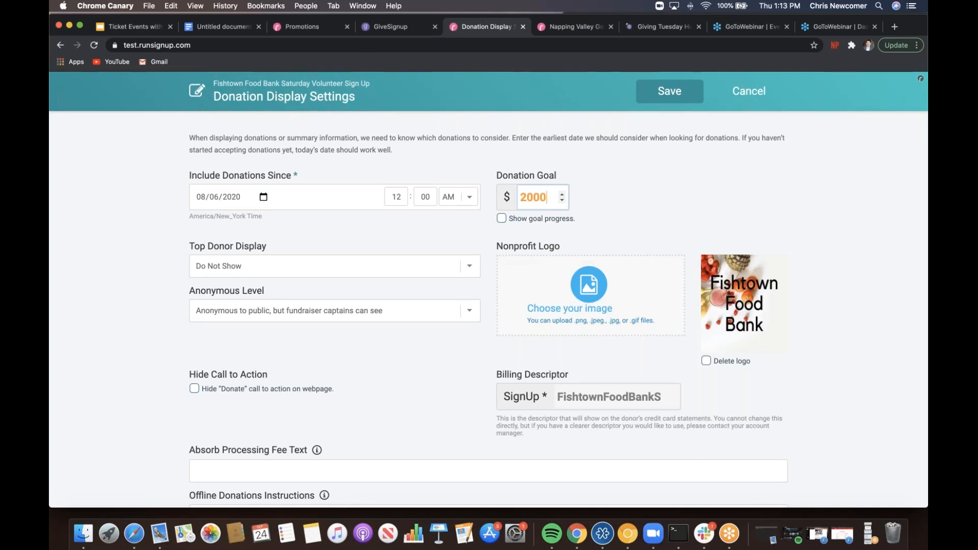
click(442, 230)
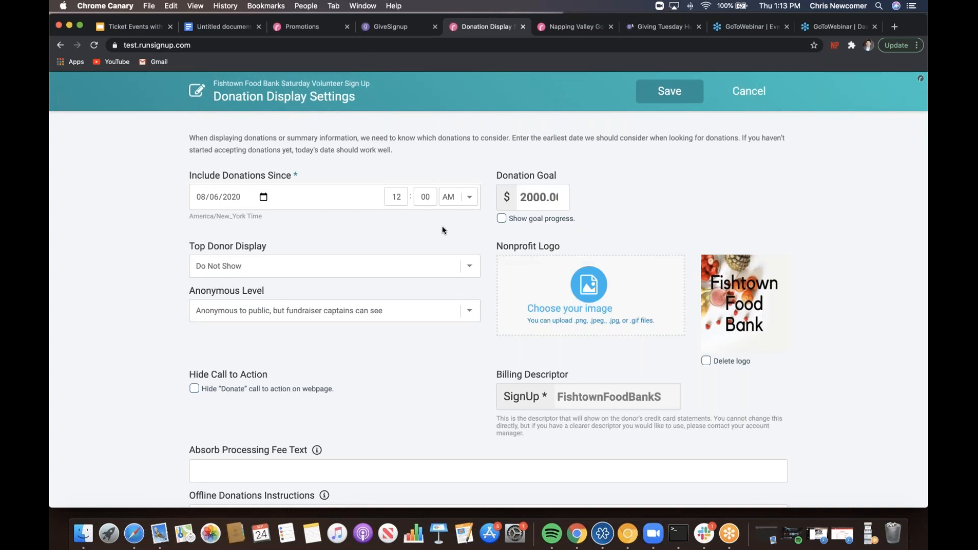
scroll(442, 230, down, 2)
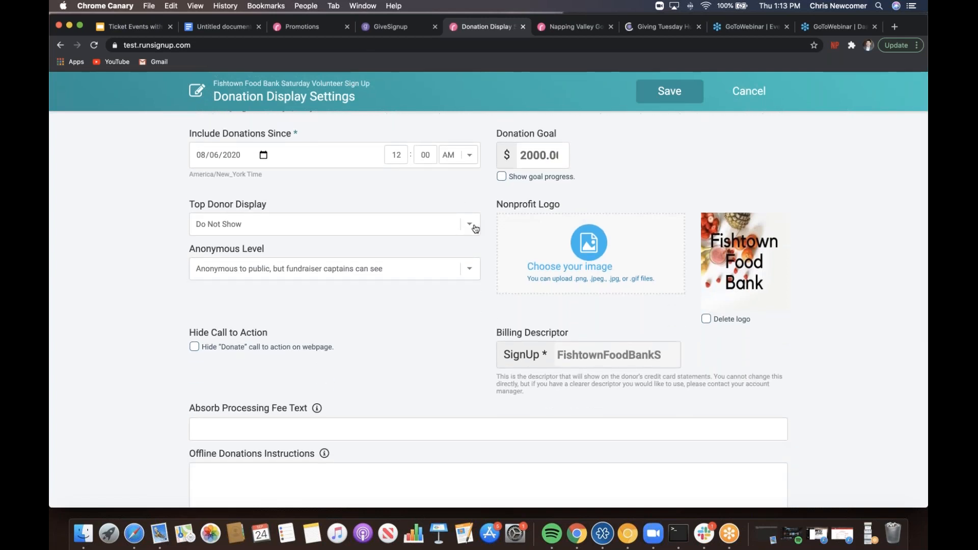
click(469, 224)
click(426, 236)
scroll(100, 251, down, 7)
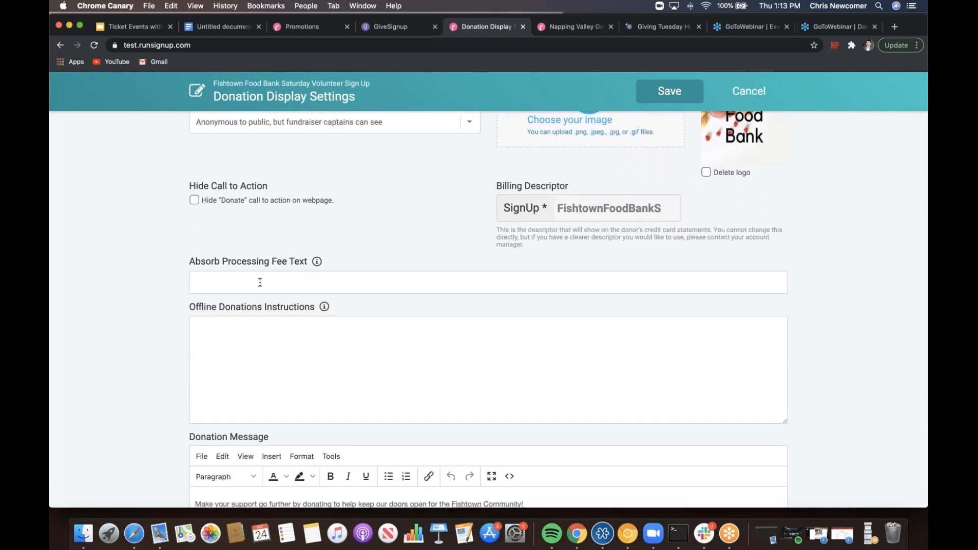
click(260, 282)
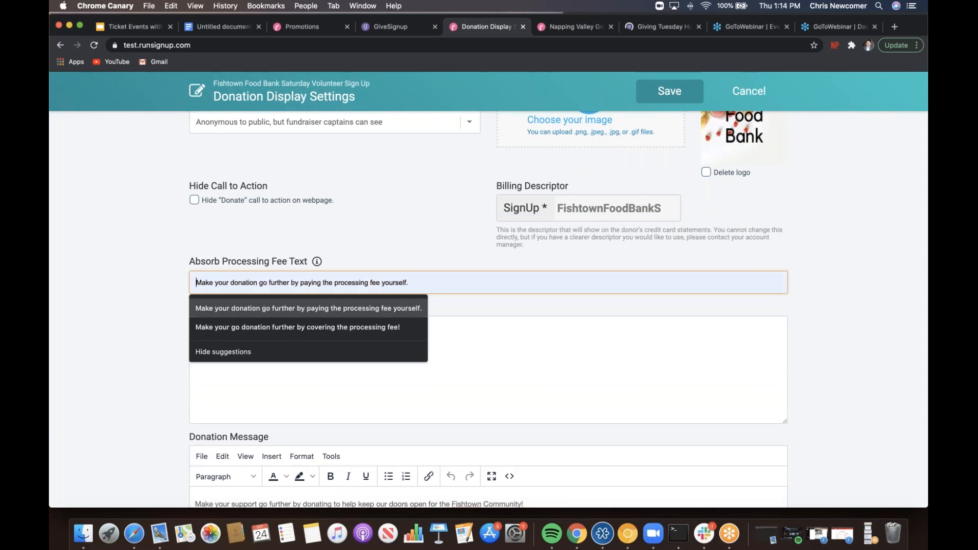
click(308, 308)
scroll(134, 291, down, 3)
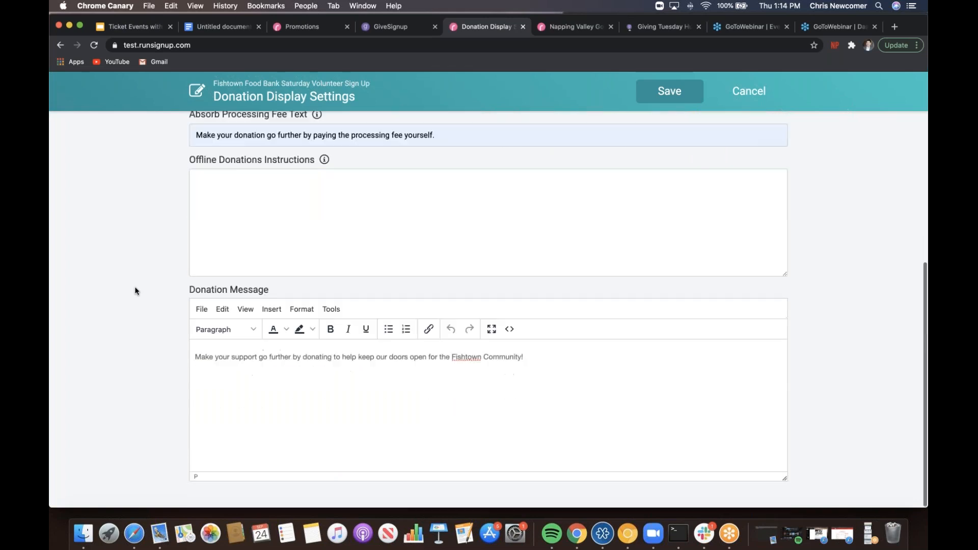
scroll(135, 291, up, 6)
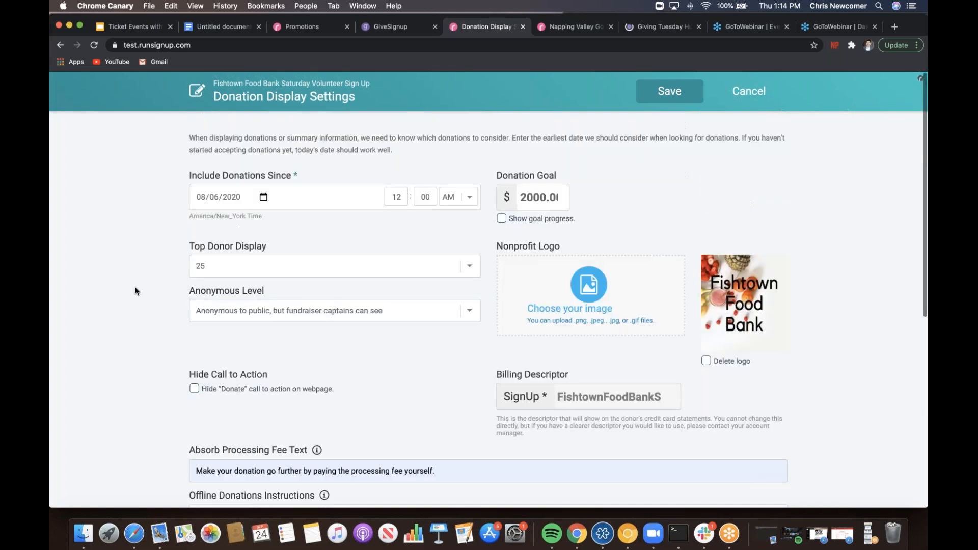
click(669, 97)
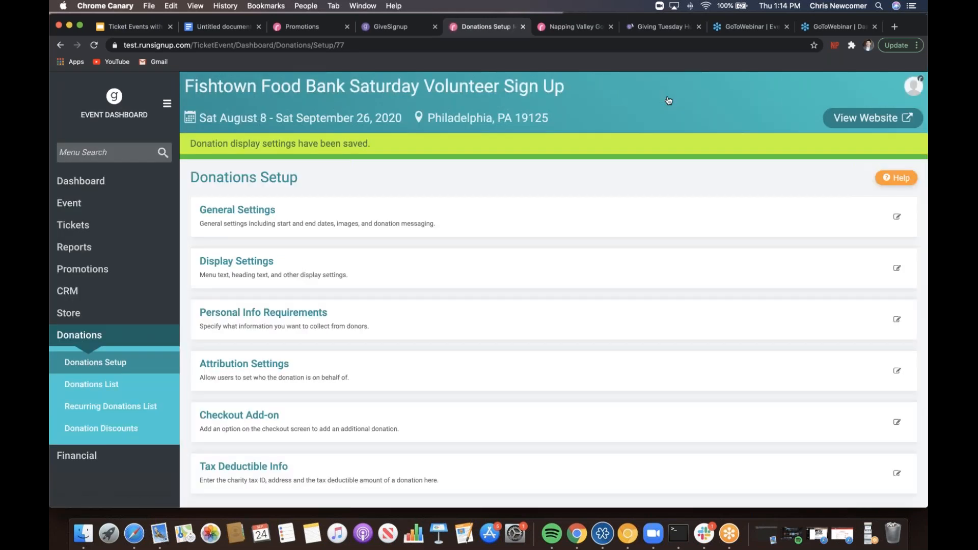
scroll(668, 100, down, 1)
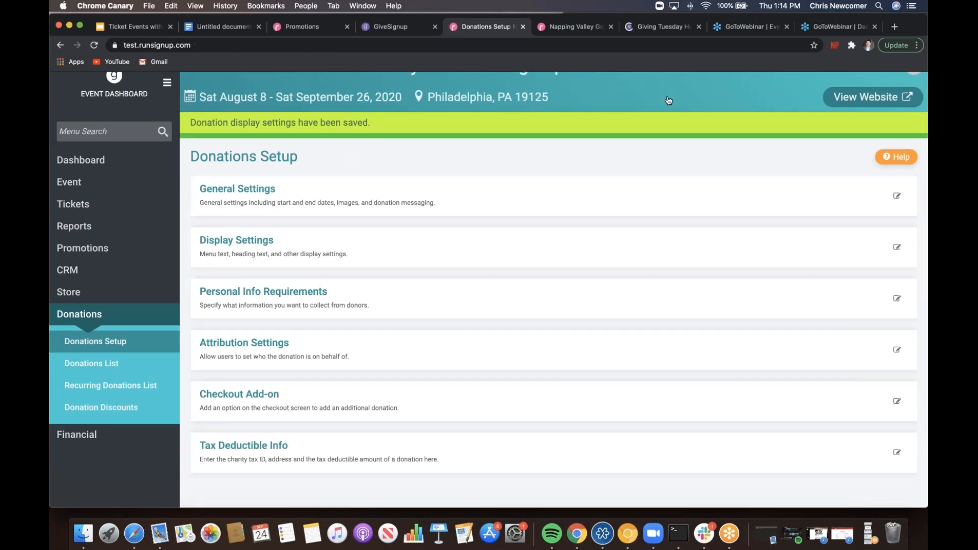
click(305, 299)
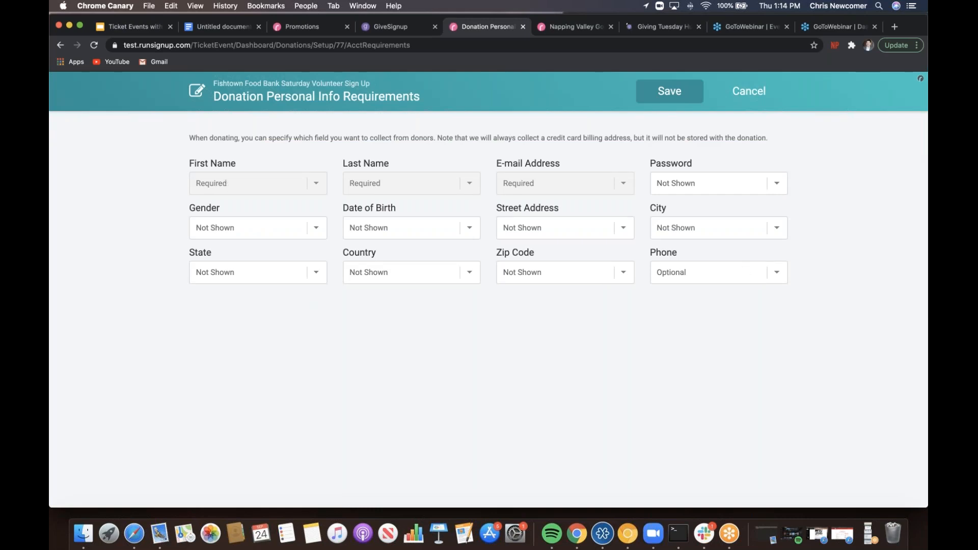
click(733, 273)
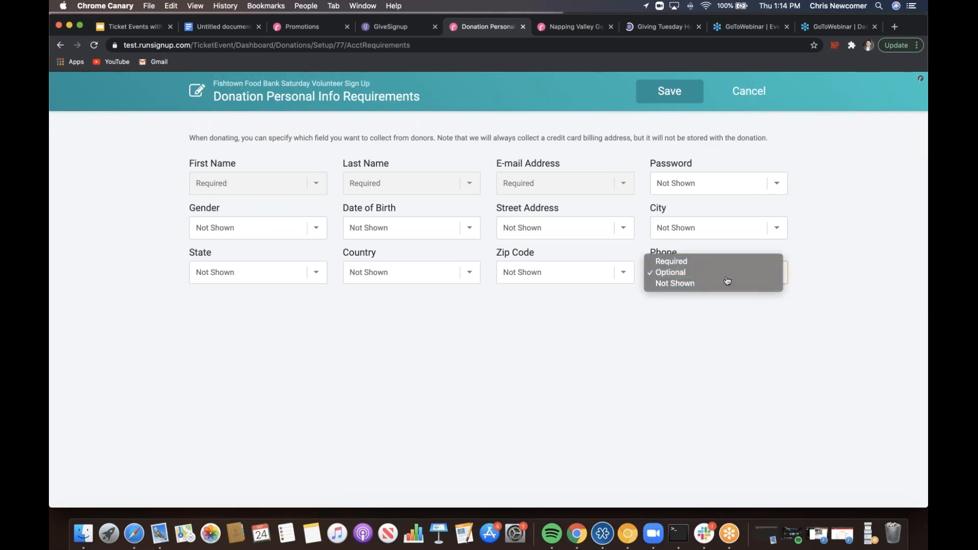
click(716, 276)
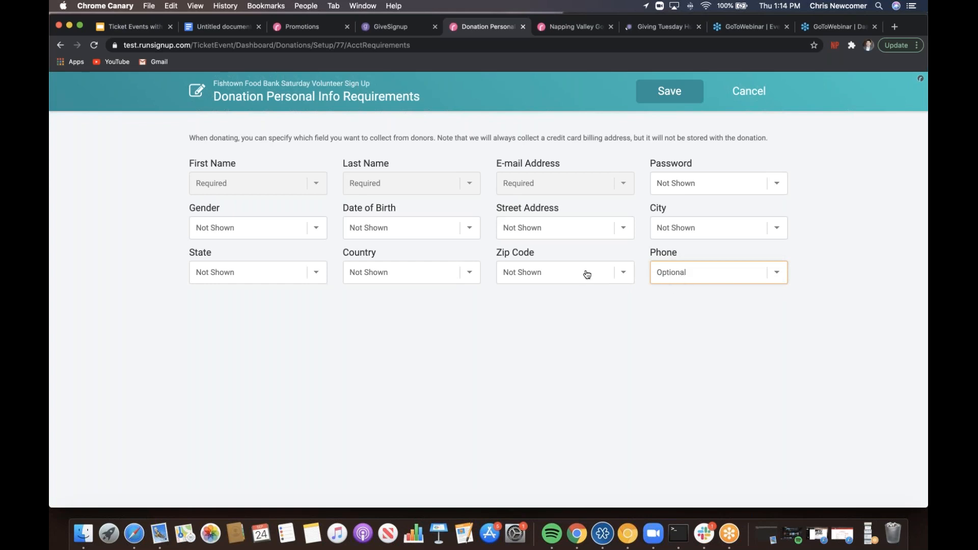
click(669, 90)
scroll(681, 93, down, 4)
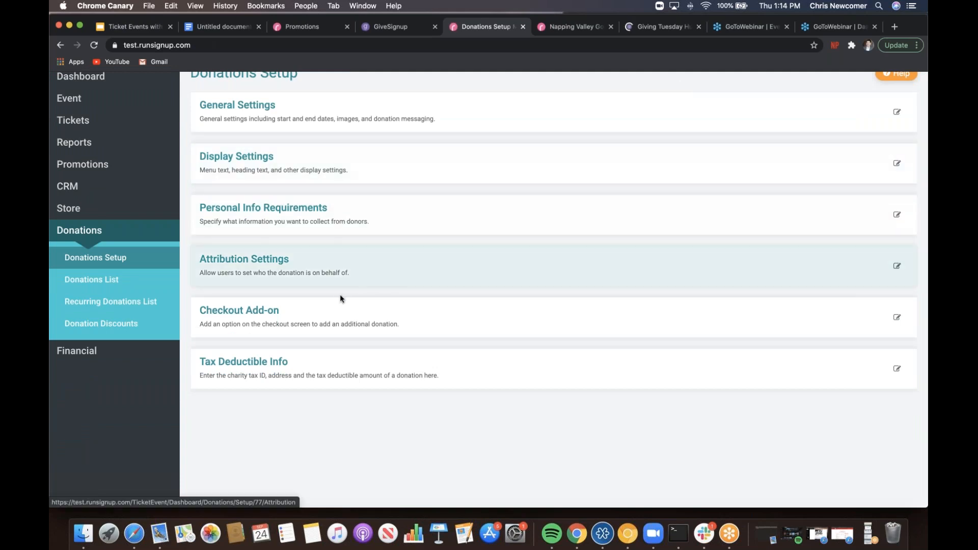
click(323, 313)
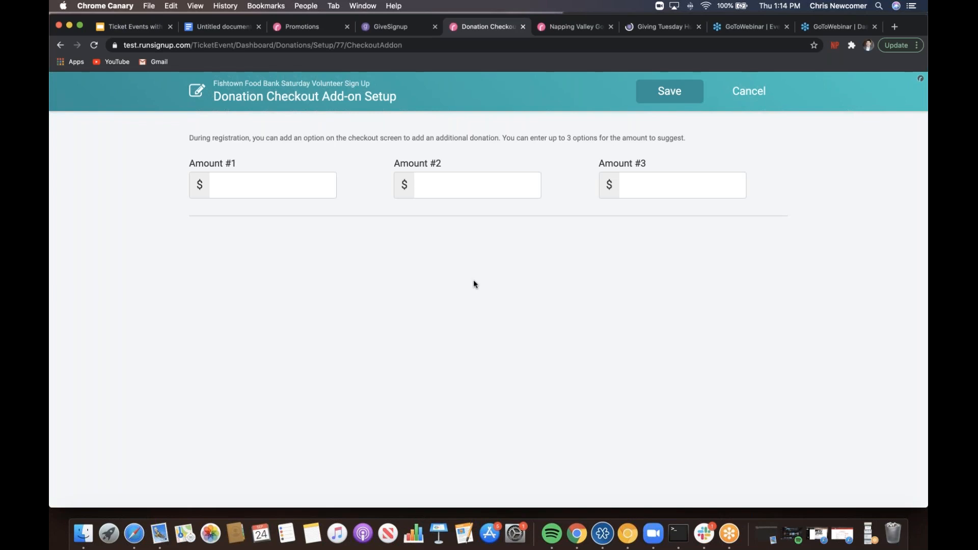
click(769, 100)
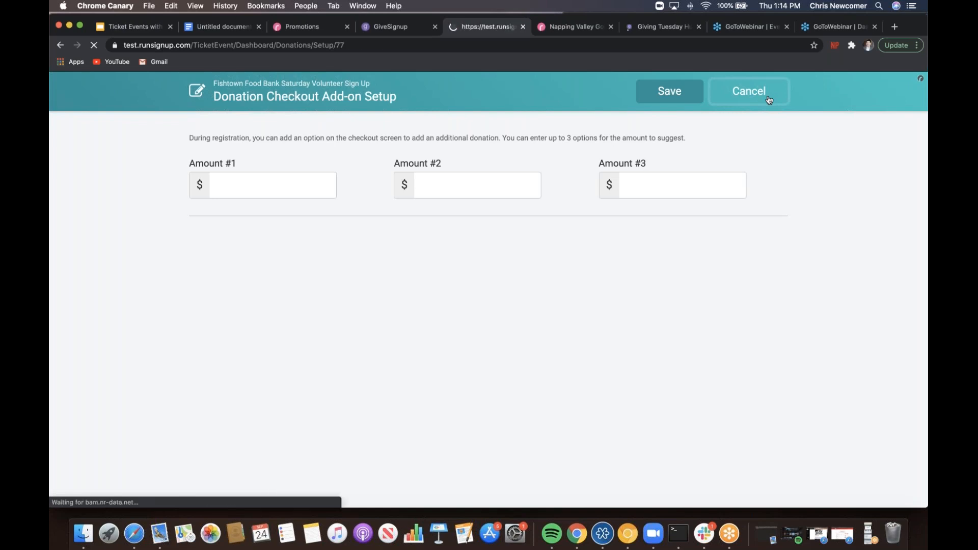
scroll(489, 255, down, 1)
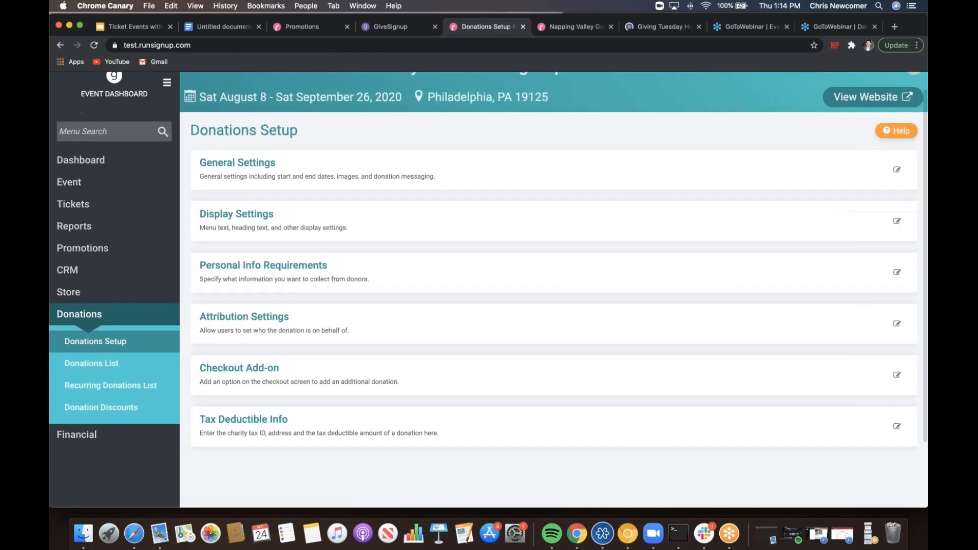
- Add the in support of, in memory of and in honor of attribution options and save
click(248, 320)
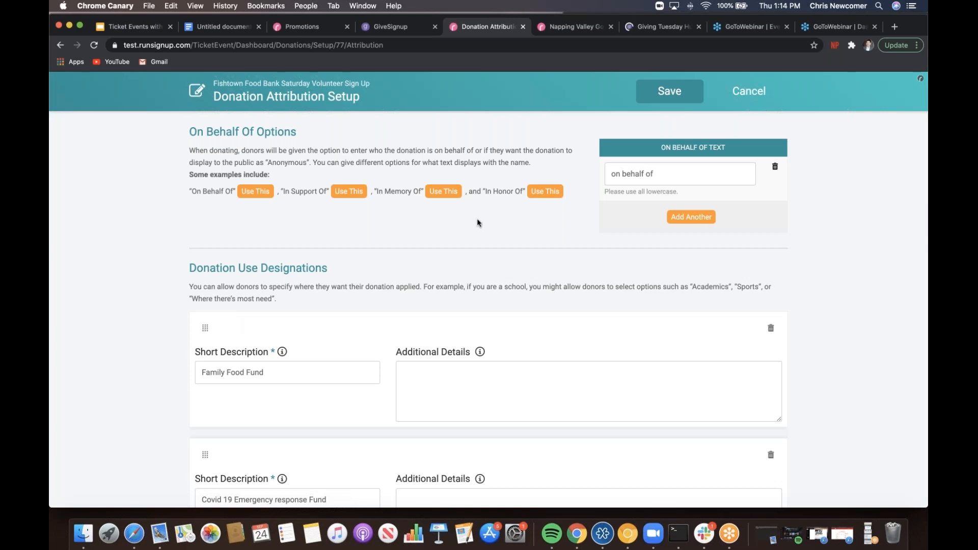
click(349, 191)
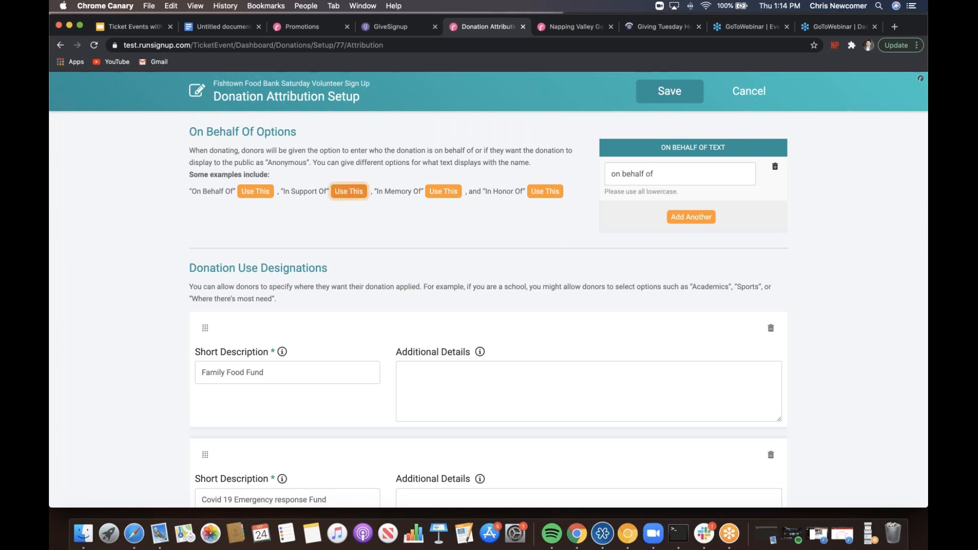
click(402, 192)
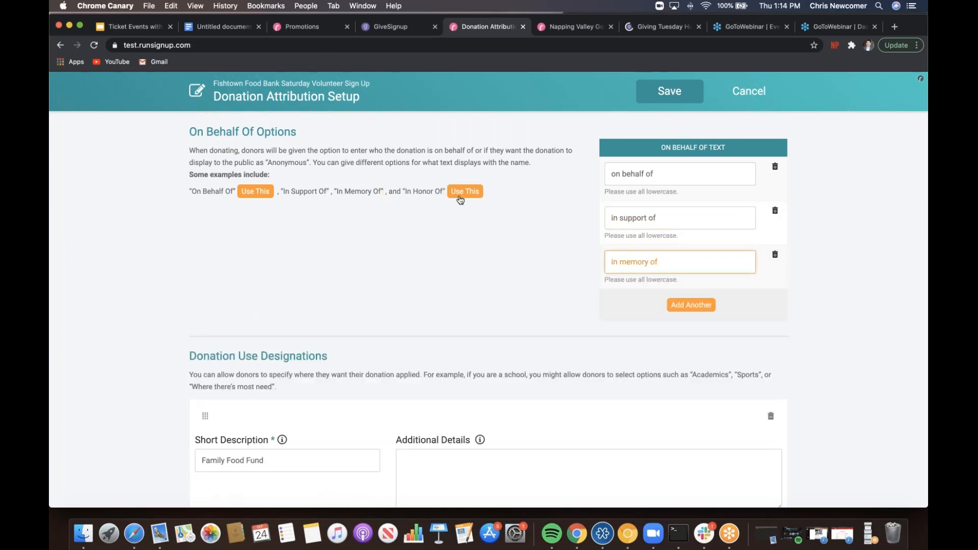
click(460, 197)
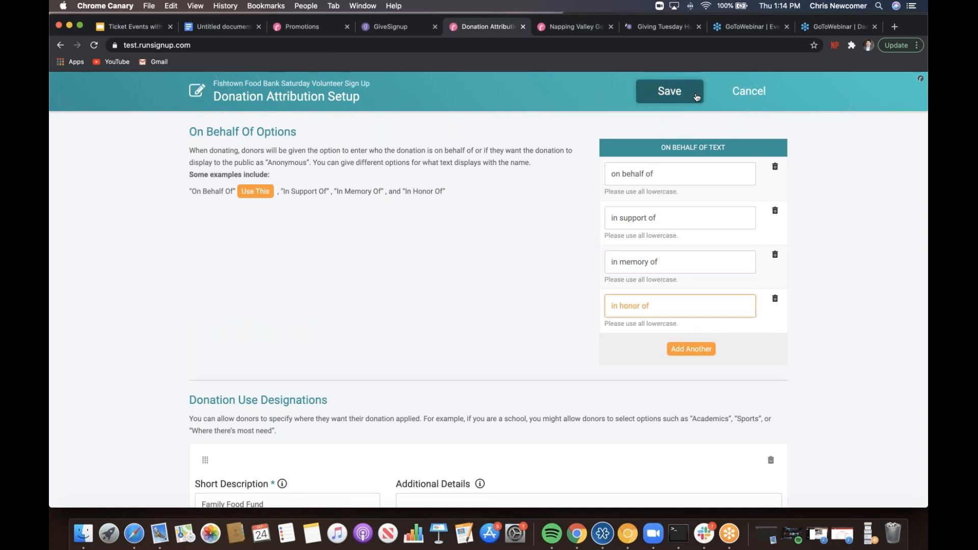
click(669, 92)
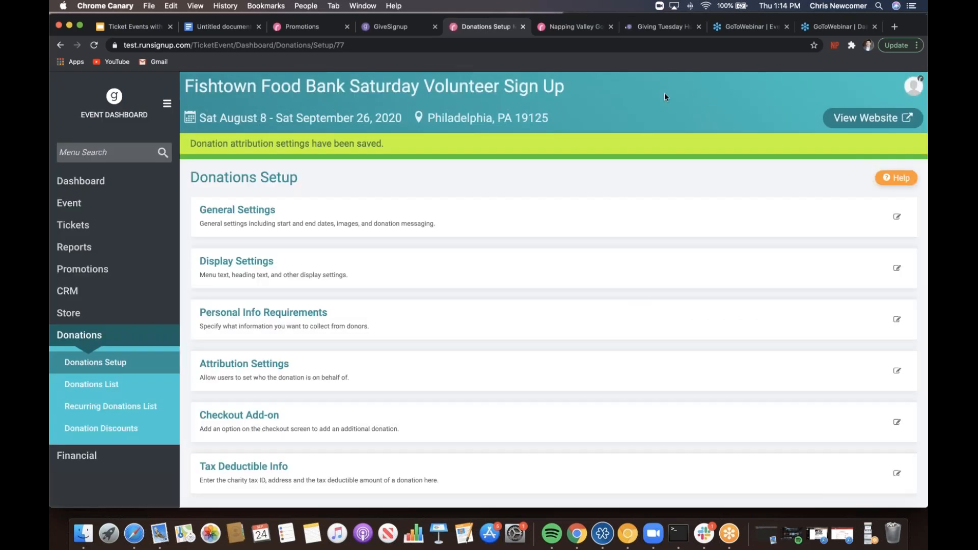
- Switch Enable Cover Page to On under Event > Event Page > Cover Page and confirm
scroll(664, 97, down, 2)
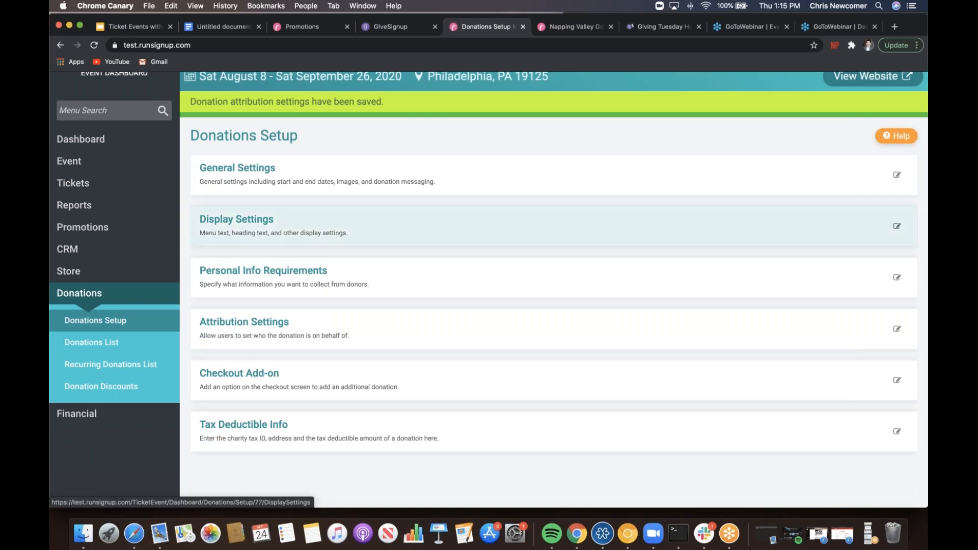
click(145, 171)
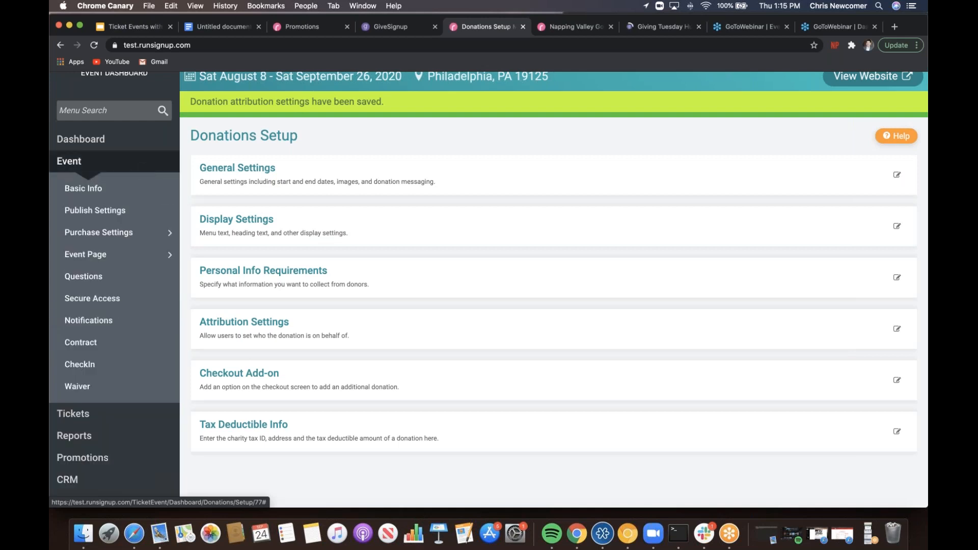
mouse_move(166, 259)
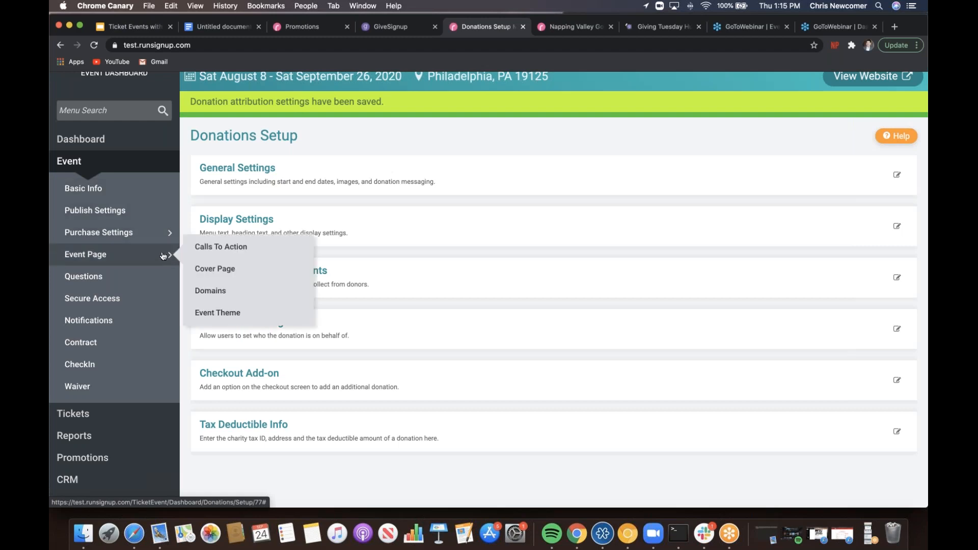
click(252, 273)
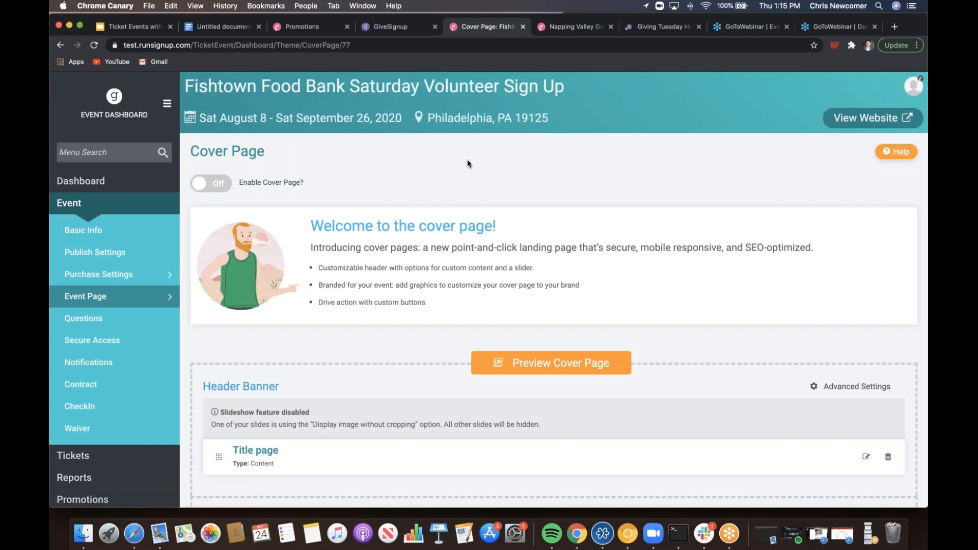
scroll(466, 160, down, 4)
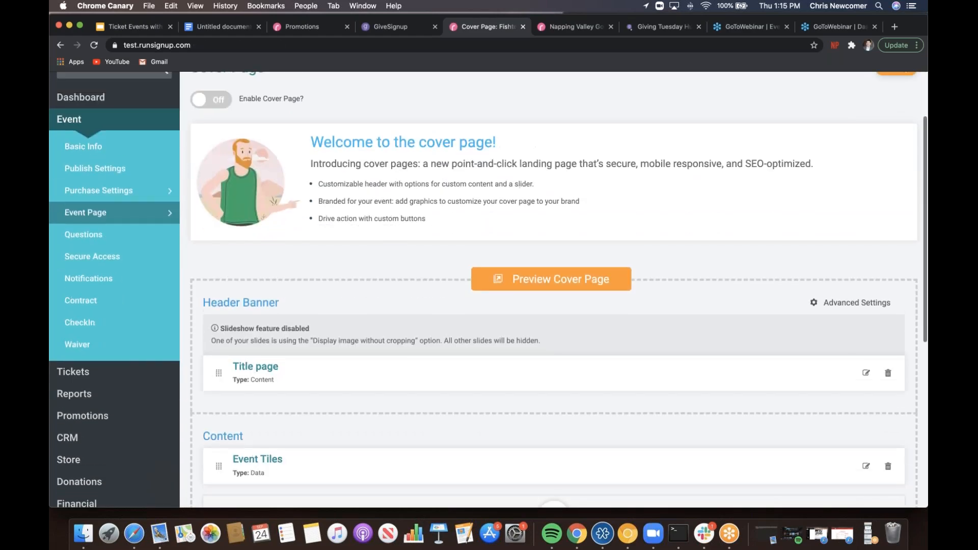
scroll(356, 166, up, 3)
click(217, 163)
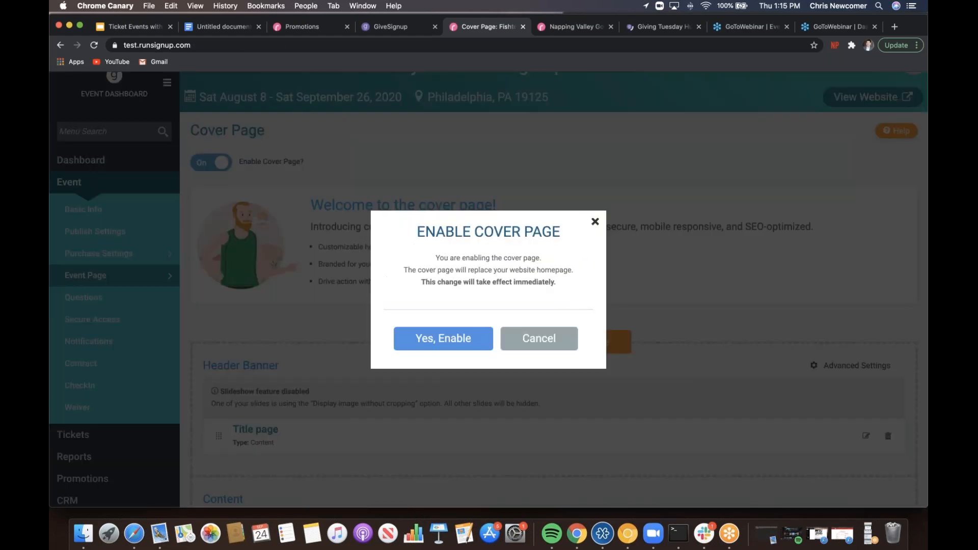
click(462, 340)
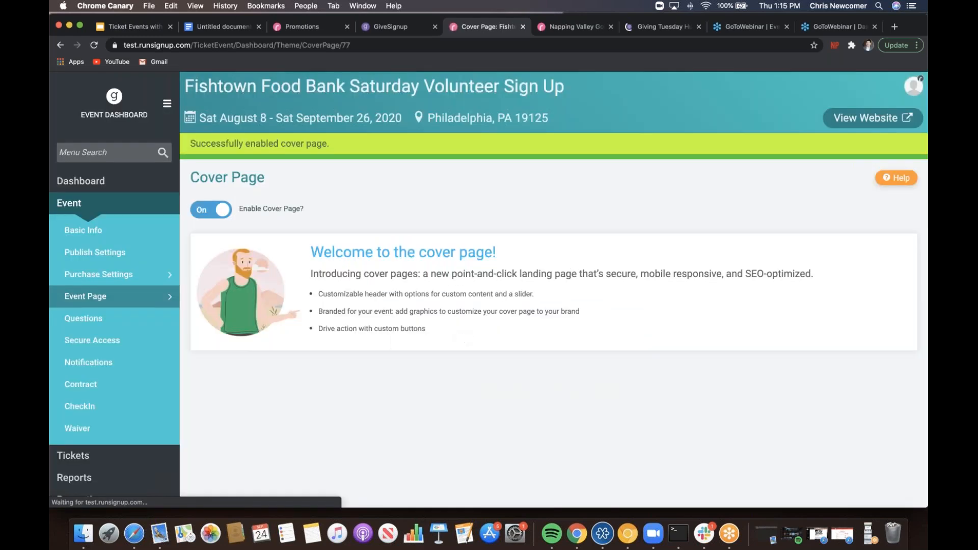
scroll(566, 192, down, 5)
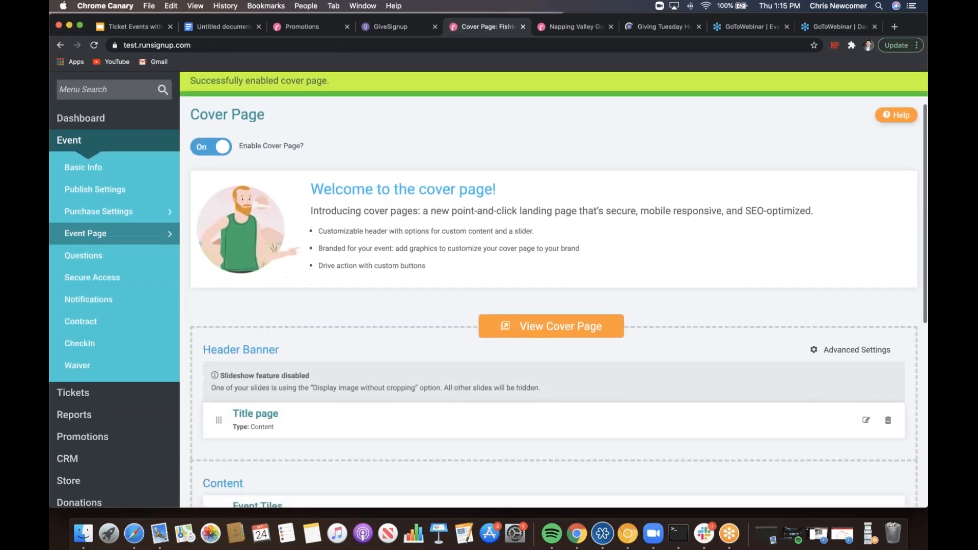
scroll(399, 176, down, 5)
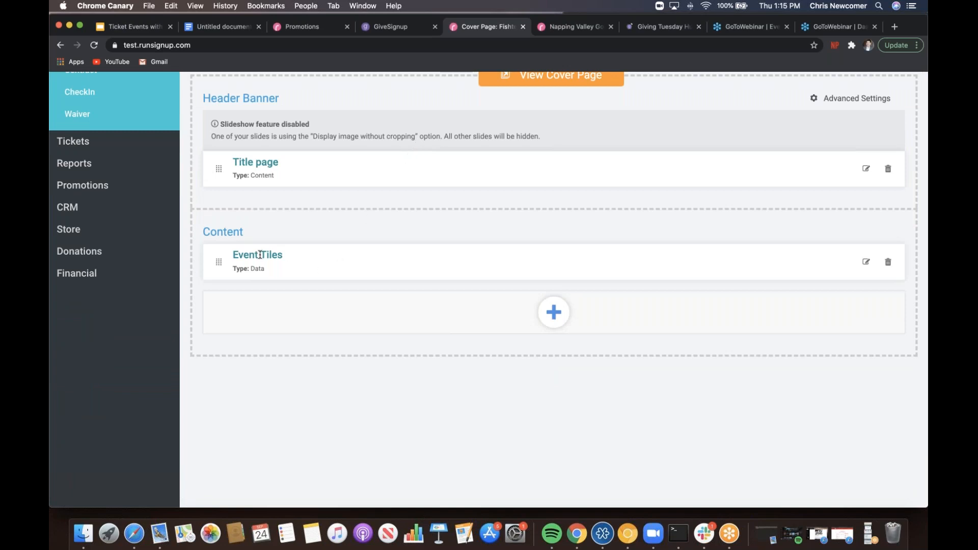
- Add a Data content section showing the Donation Goal Thermometer
click(567, 323)
scroll(568, 323, down, 3)
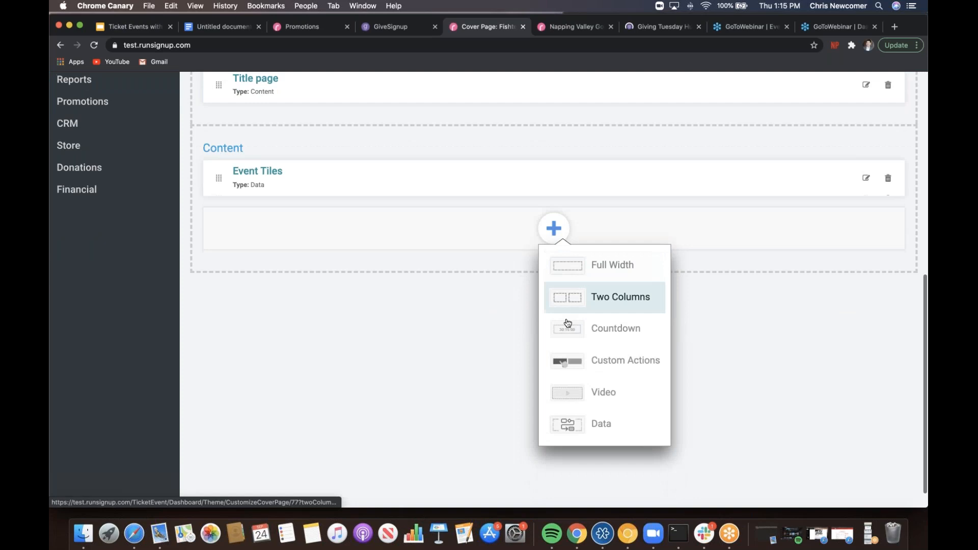
click(592, 422)
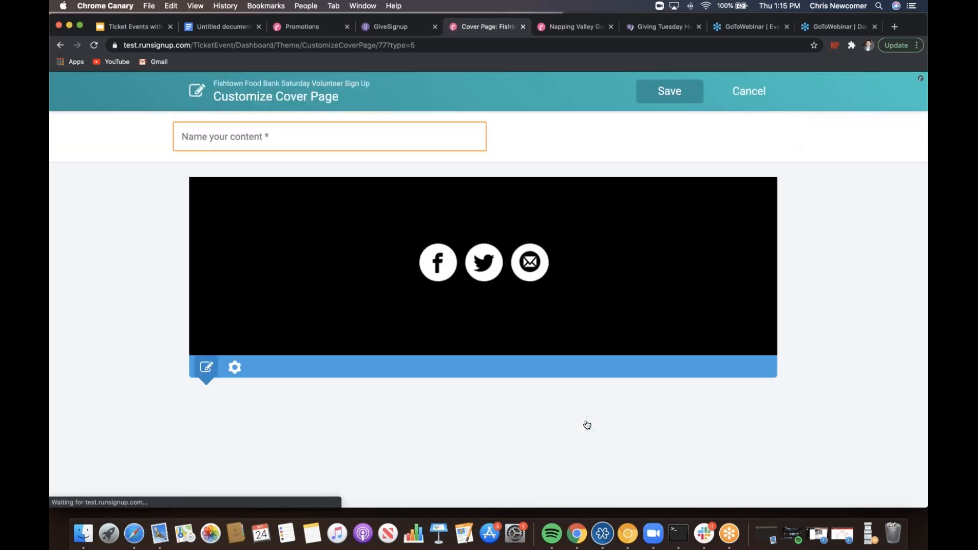
click(275, 435)
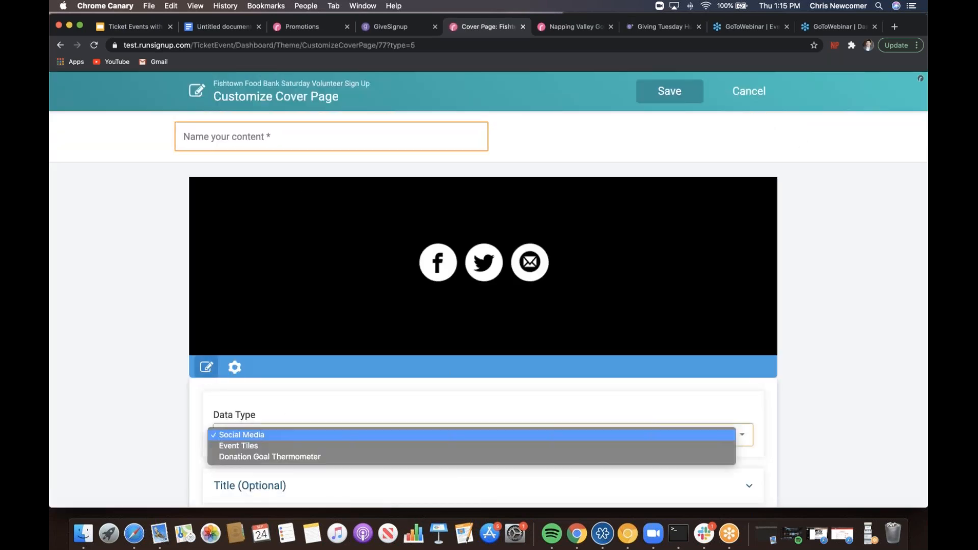
click(272, 458)
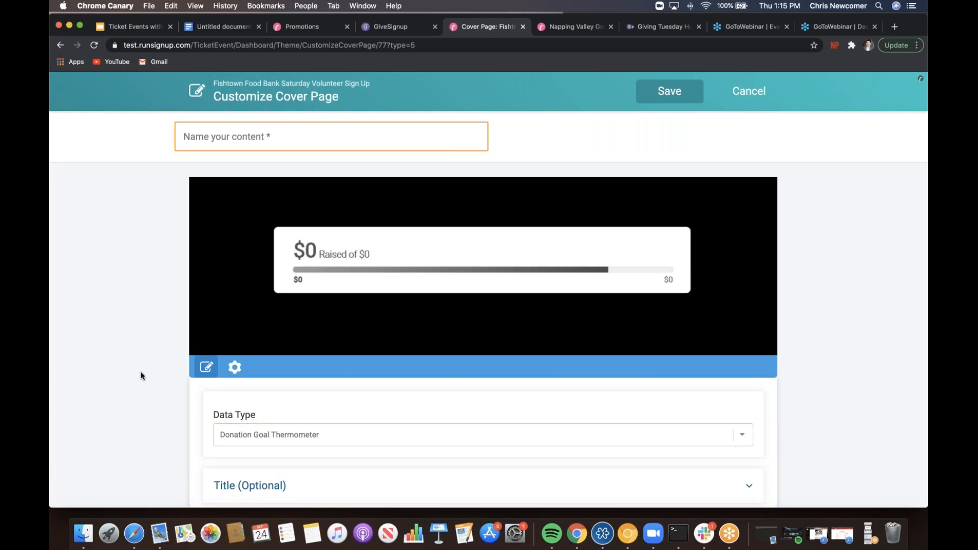
scroll(140, 376, down, 2)
scroll(140, 376, up, 2)
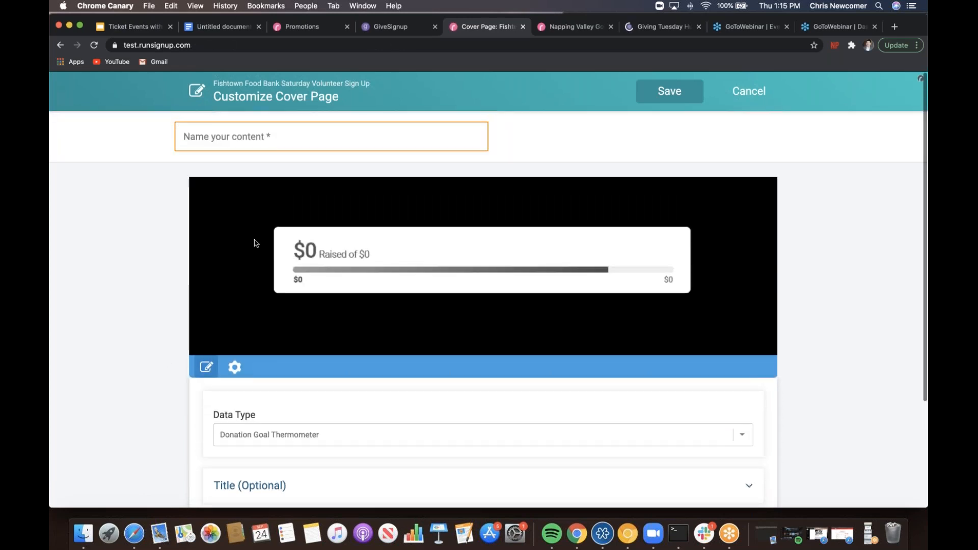
- Name the section DGT, give it a salmon background, and save it
click(239, 136)
text(D)
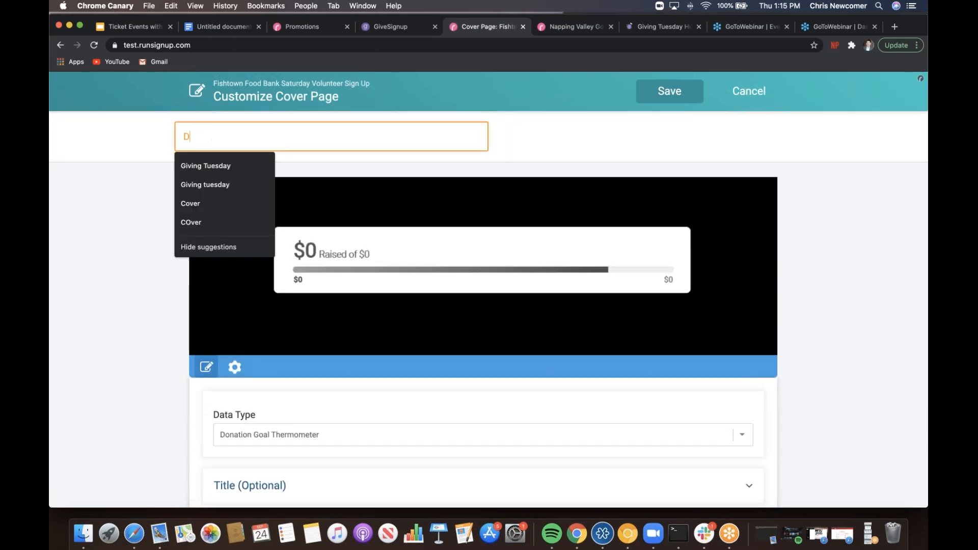
text(GT)
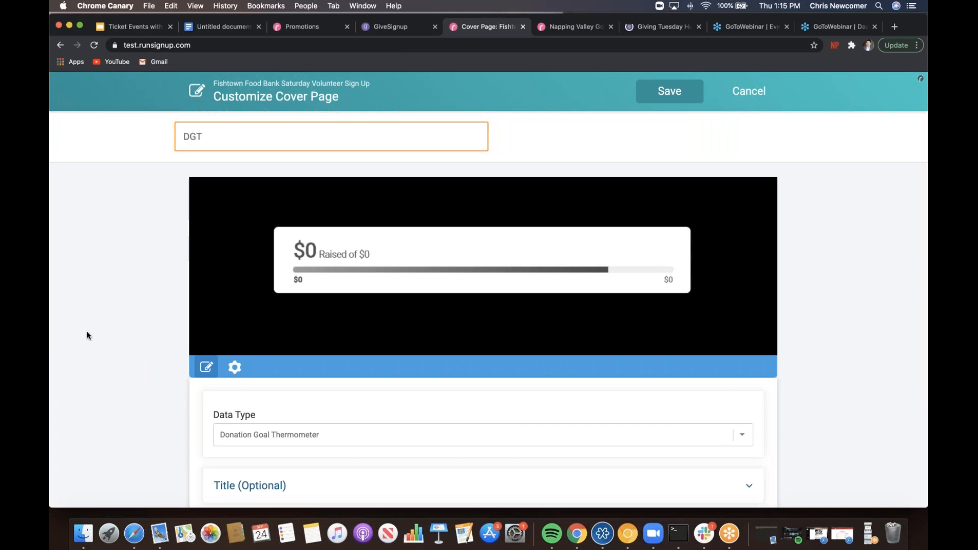
scroll(86, 335, down, 4)
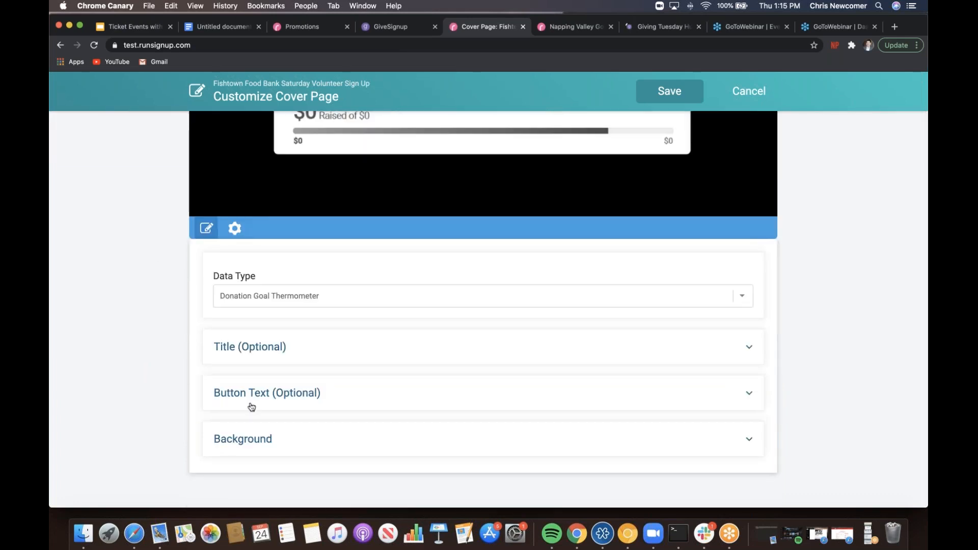
click(257, 436)
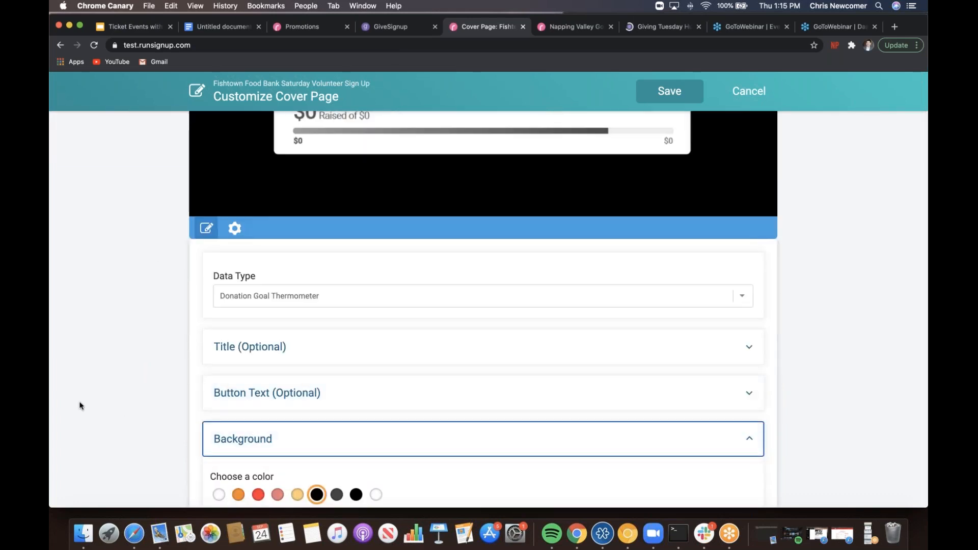
scroll(80, 406, down, 2)
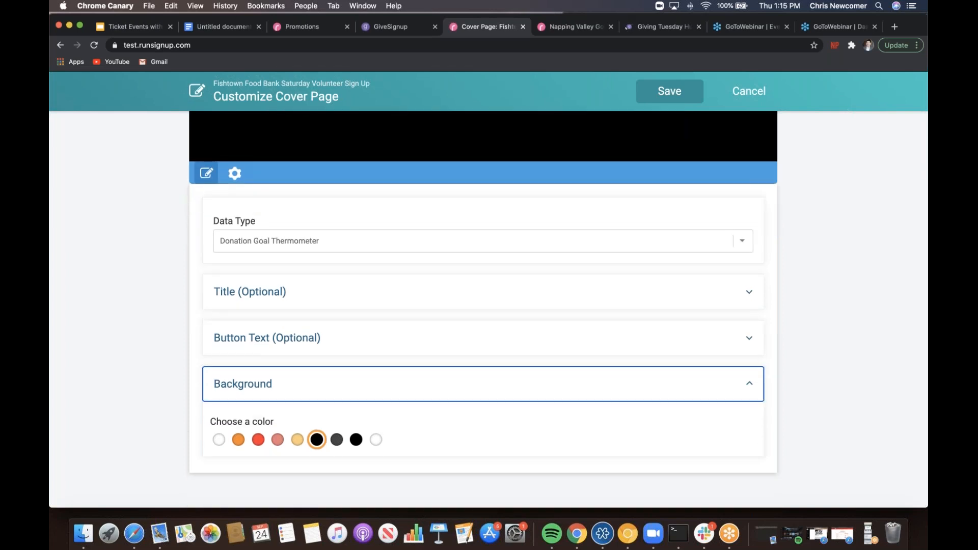
click(296, 439)
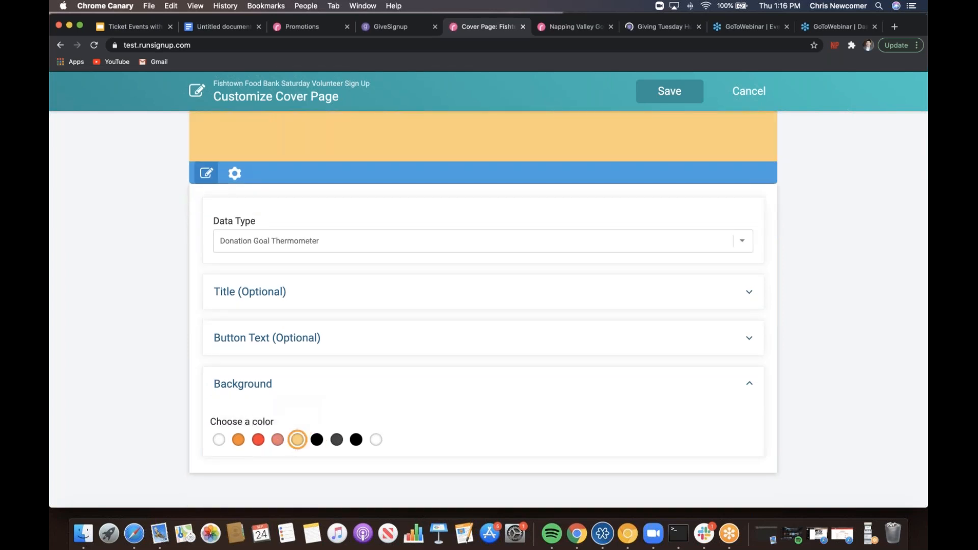
click(277, 439)
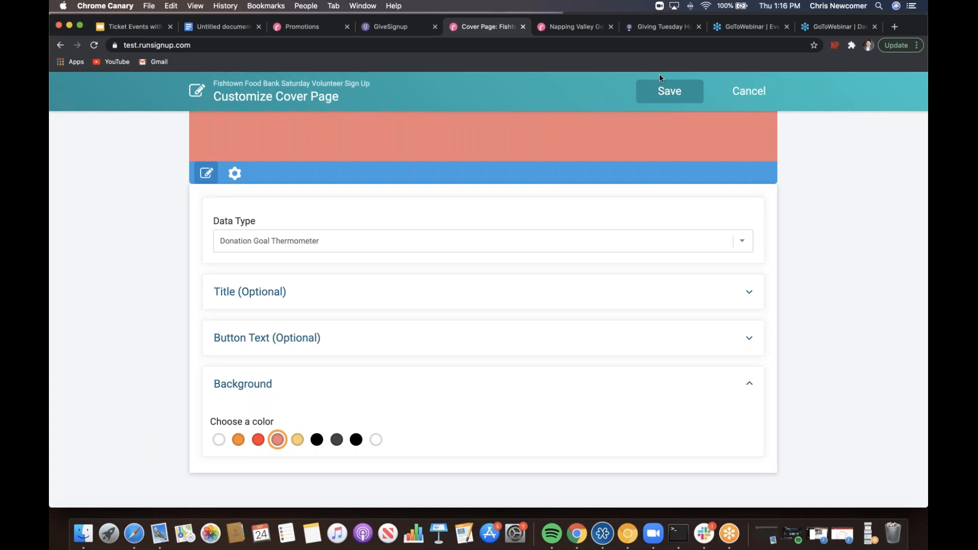
click(667, 91)
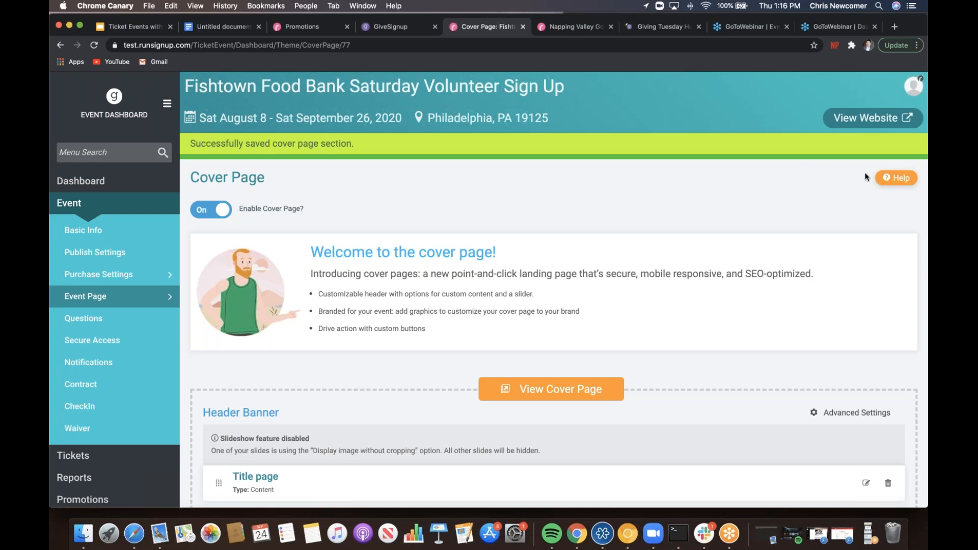
- Open the Fishtown Food Bank event's public website via View Website
click(865, 119)
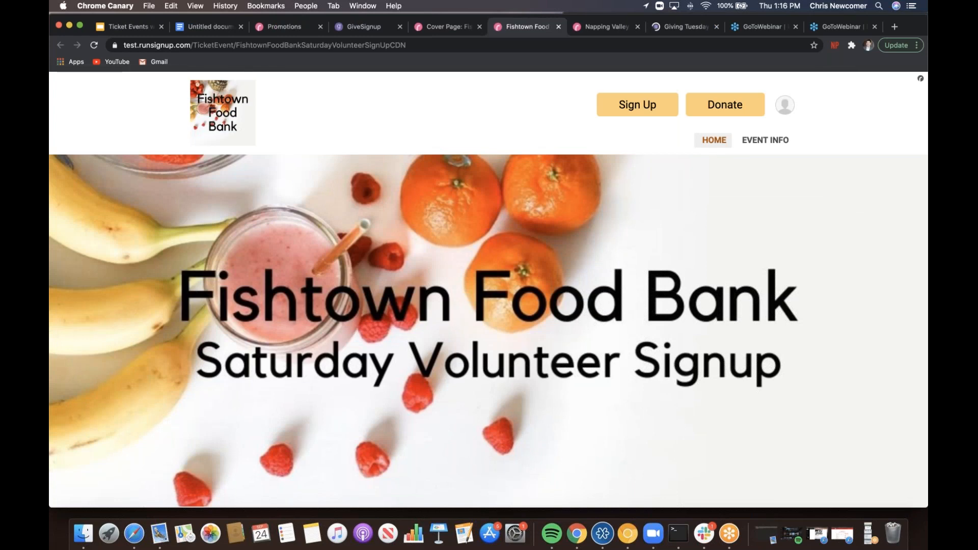
- Scroll down the event page past the thermometer, then back up to the 10/03/2020 volunteer card
scroll(488, 289, down, 1)
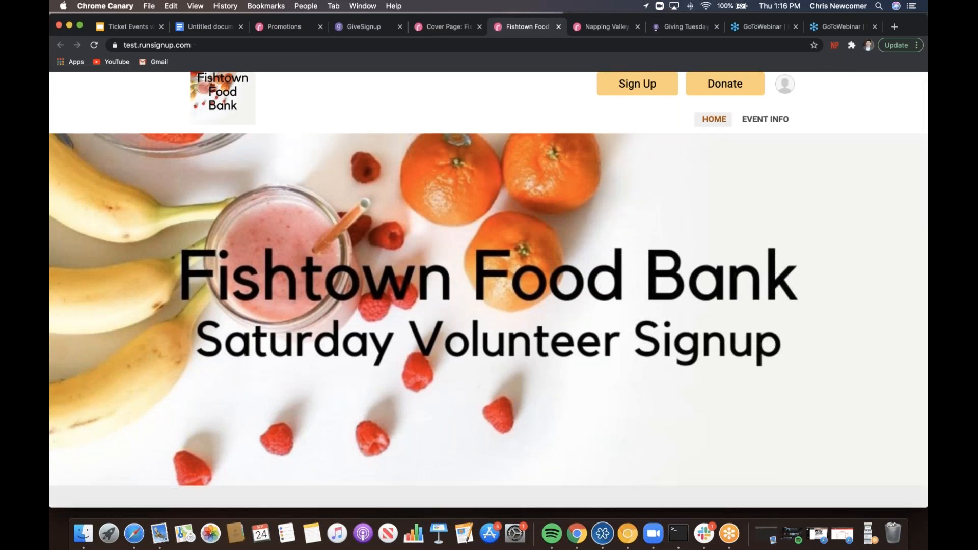
scroll(488, 286, down, 5)
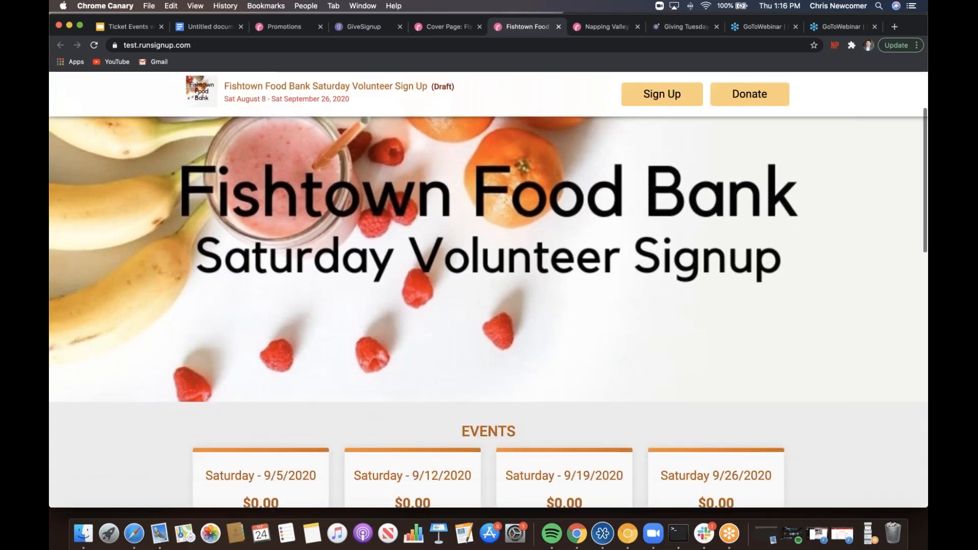
scroll(488, 286, down, 3)
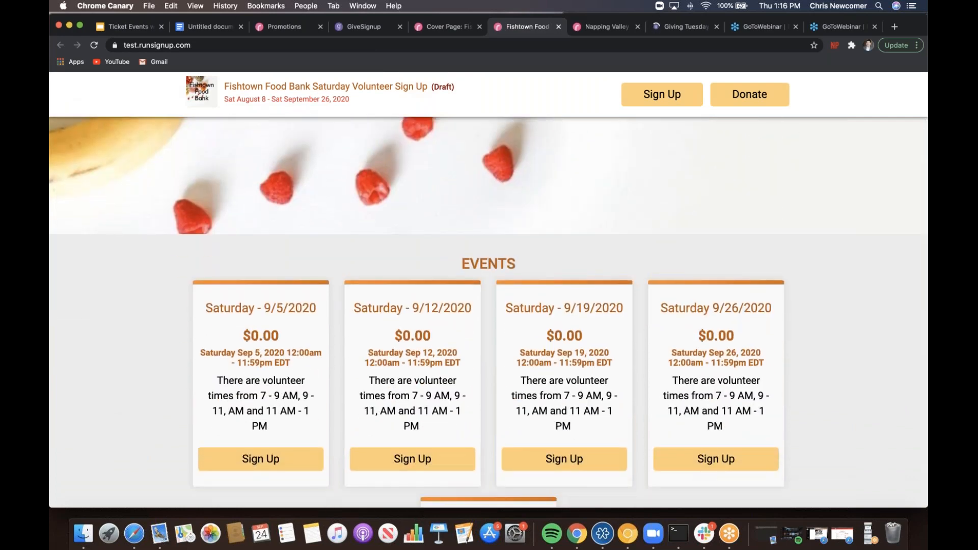
scroll(488, 286, down, 1)
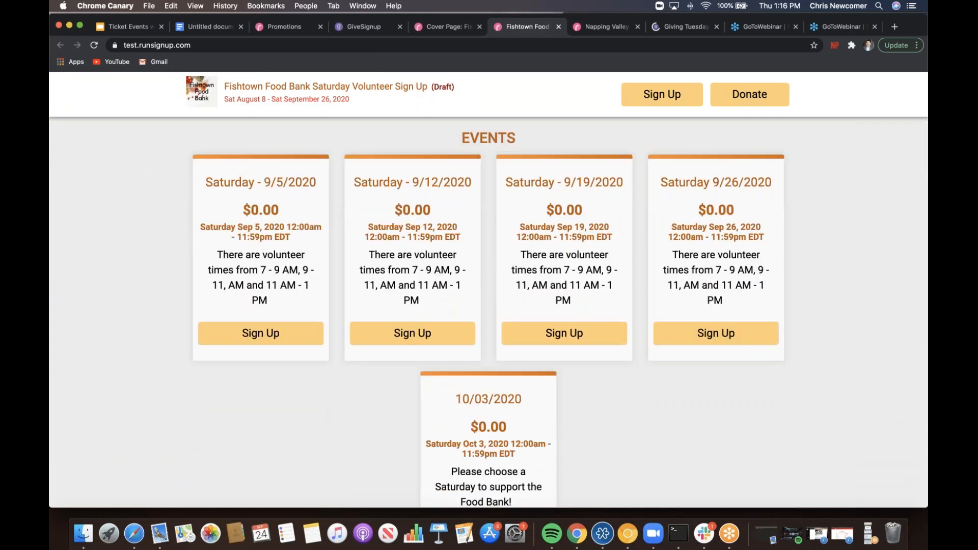
scroll(488, 286, down, 3)
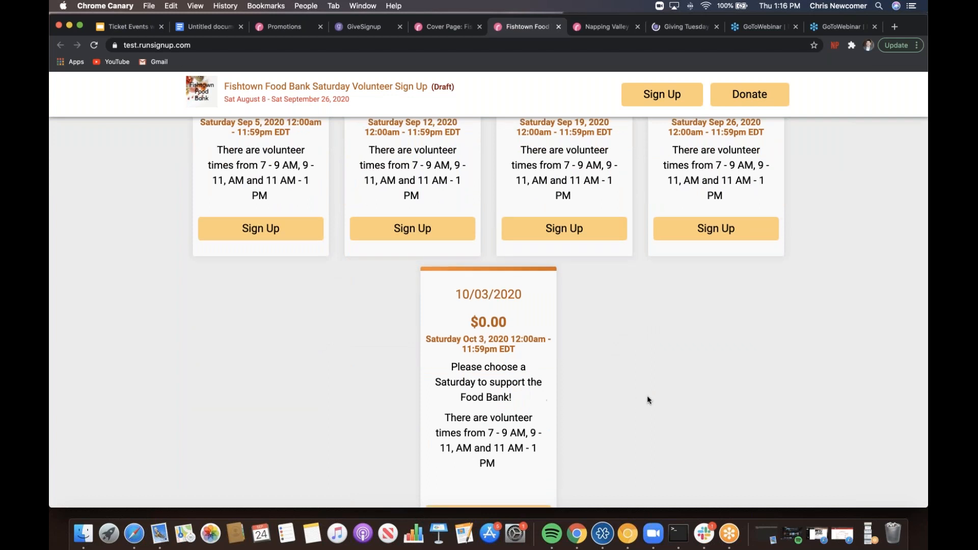
scroll(648, 399, down, 4)
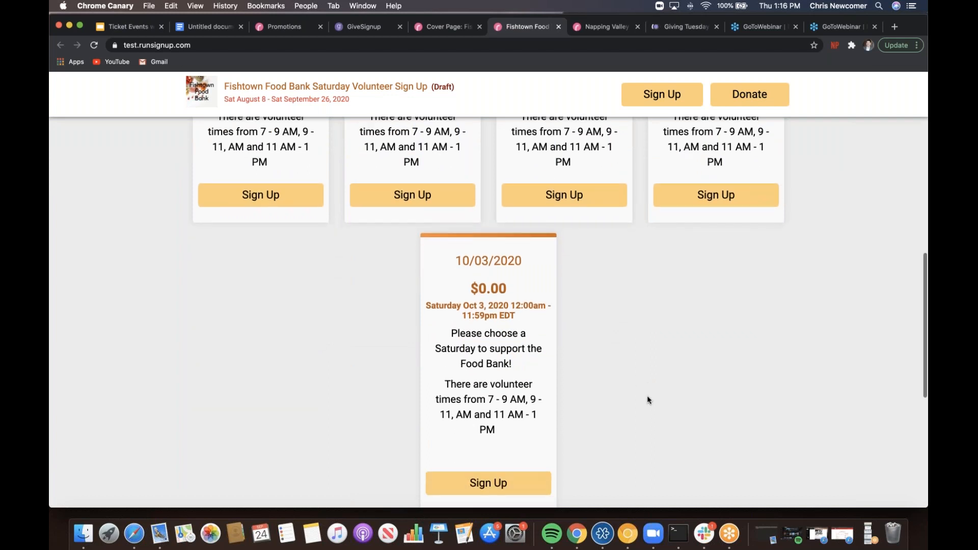
scroll(647, 400, down, 5)
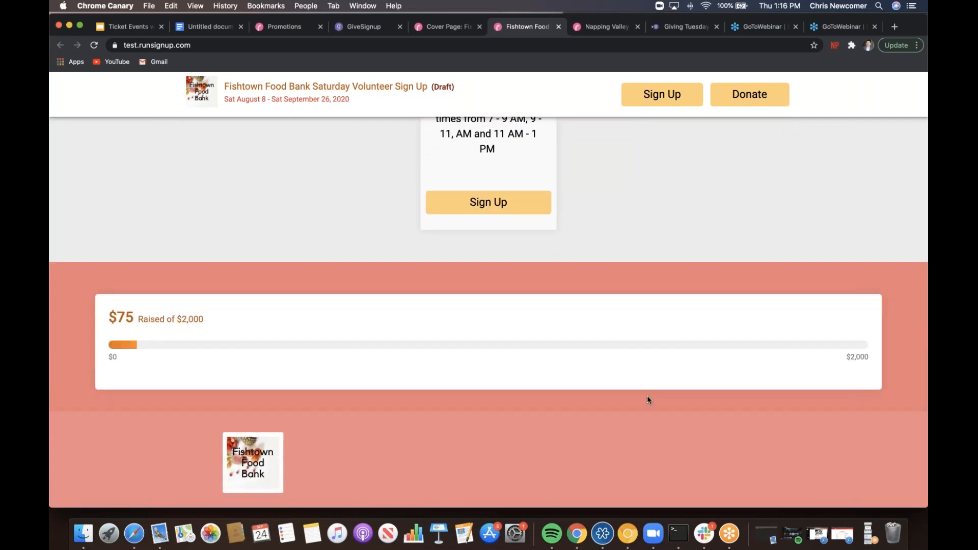
scroll(647, 400, up, 5)
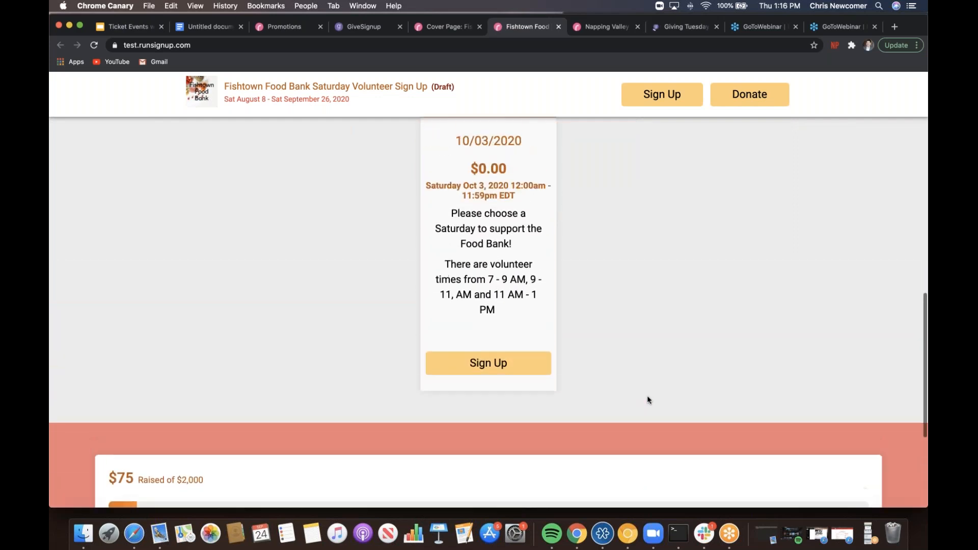
scroll(648, 400, up, 2)
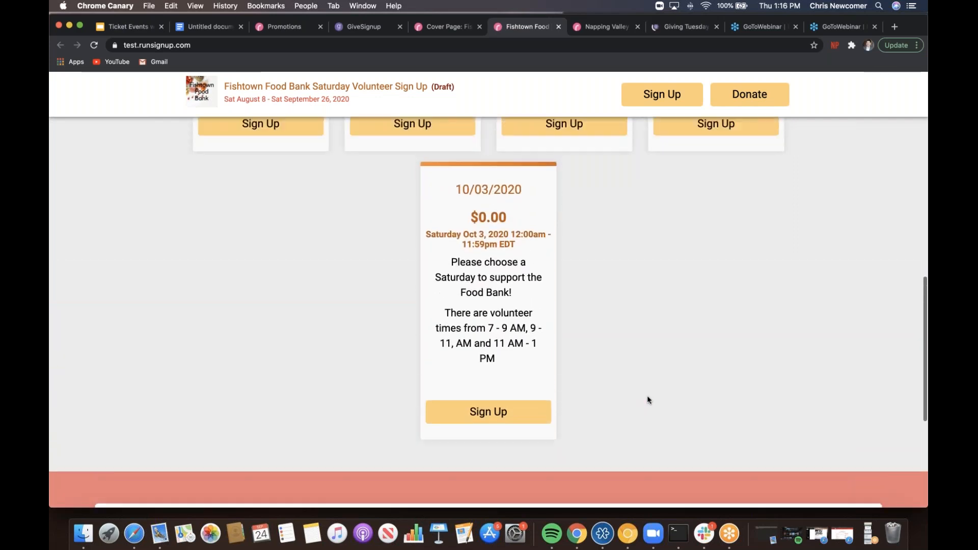
- Register one volunteer for the 10/03/2020 9 - 11 AM slot and continue to donations
click(499, 414)
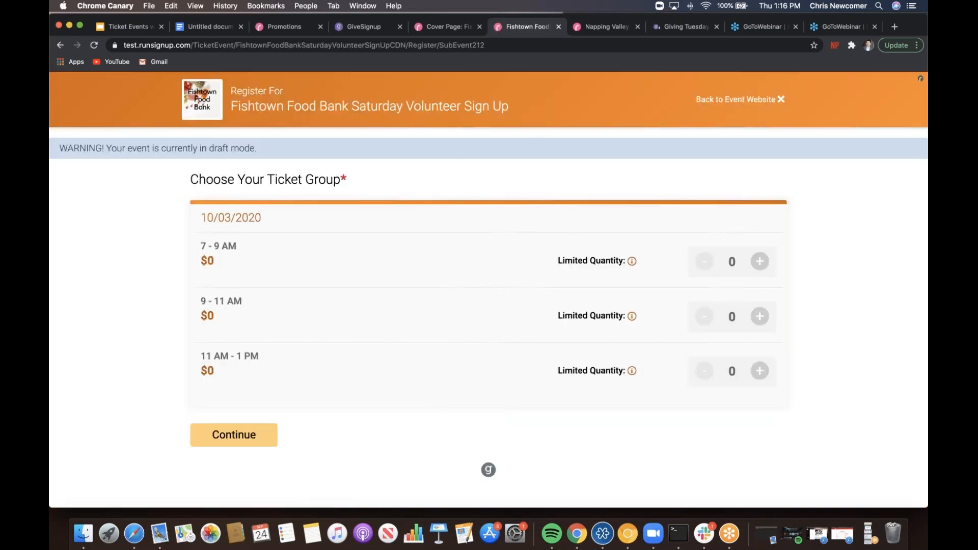
click(758, 317)
click(233, 435)
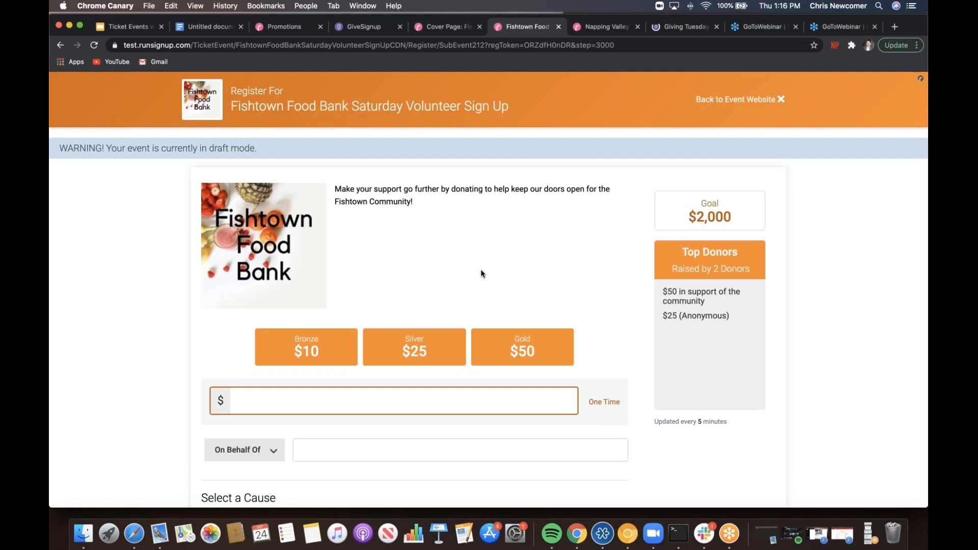
- Choose the Gold $50 donation and direct it to the Family Food Fund
scroll(481, 274, down, 3)
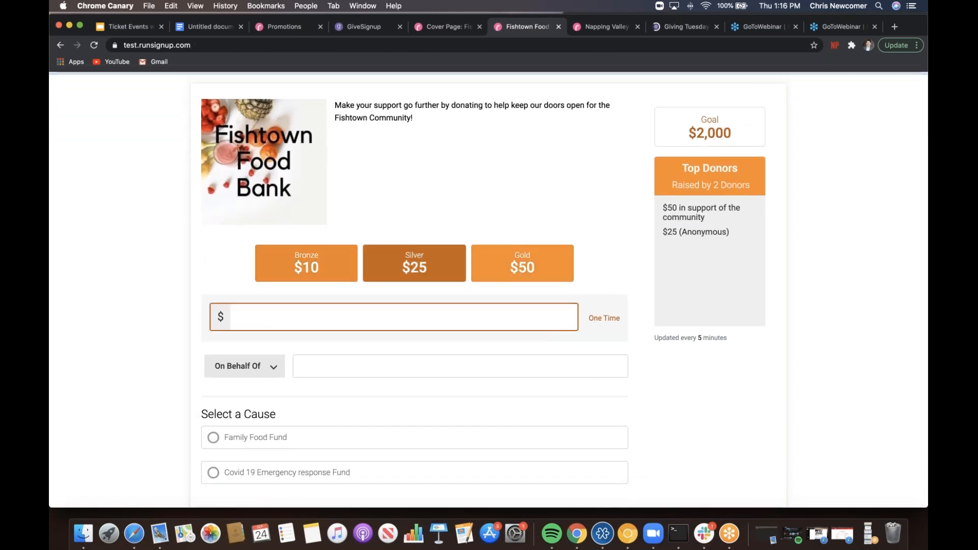
click(522, 262)
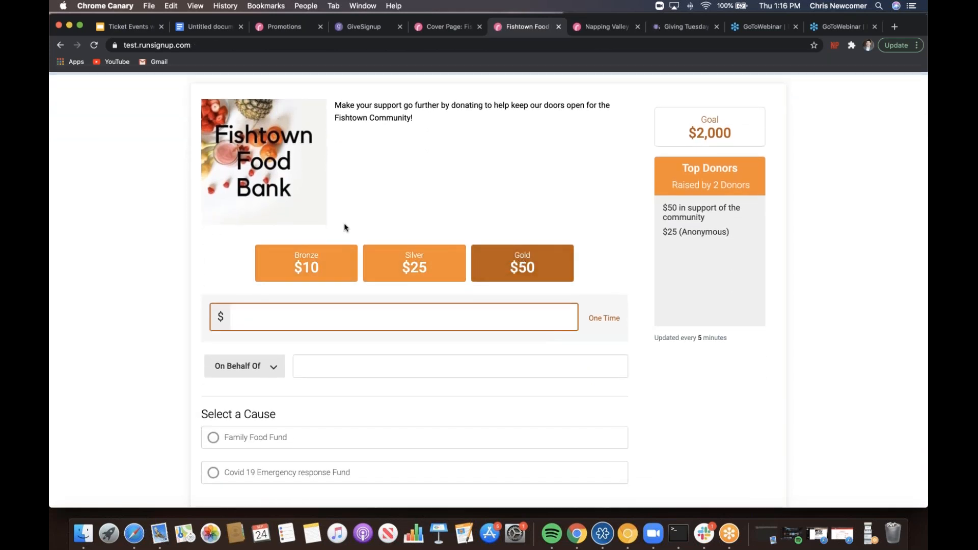
click(523, 260)
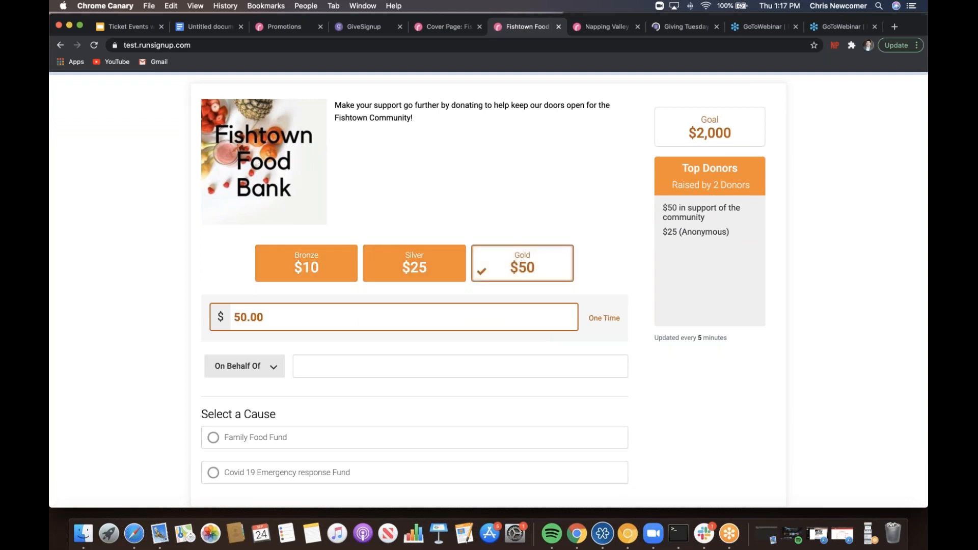
scroll(67, 355, down, 3)
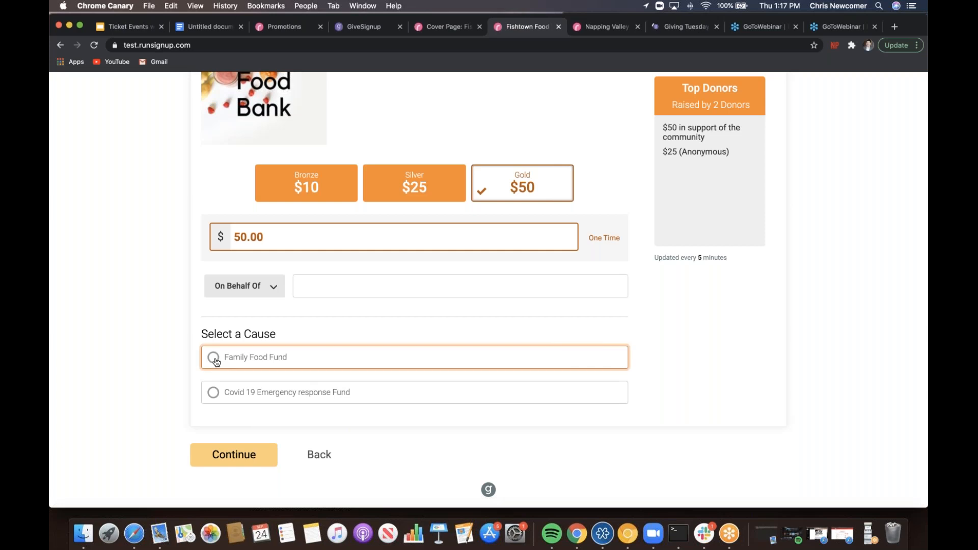
click(279, 357)
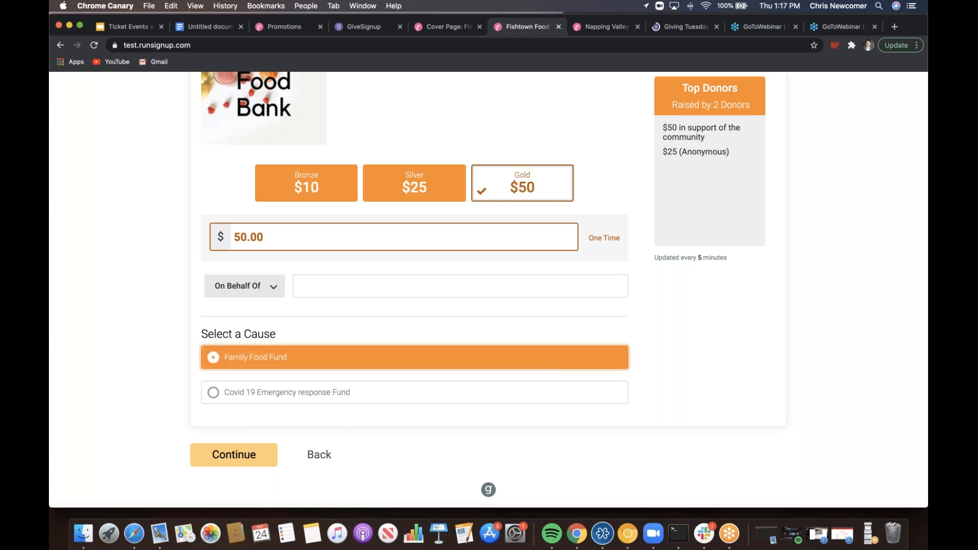
- Dedicate the donation In Memory Of Grandma and continue to the review page
click(273, 291)
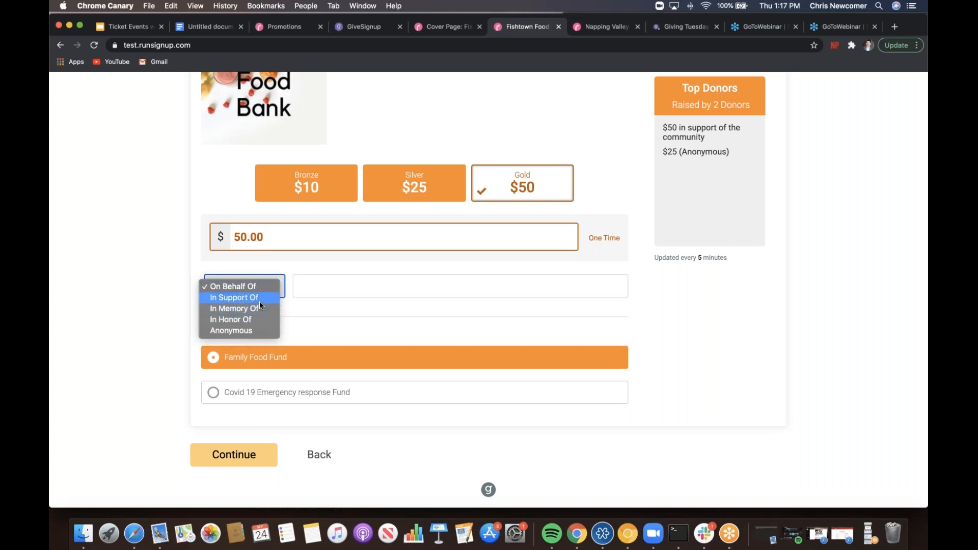
click(258, 308)
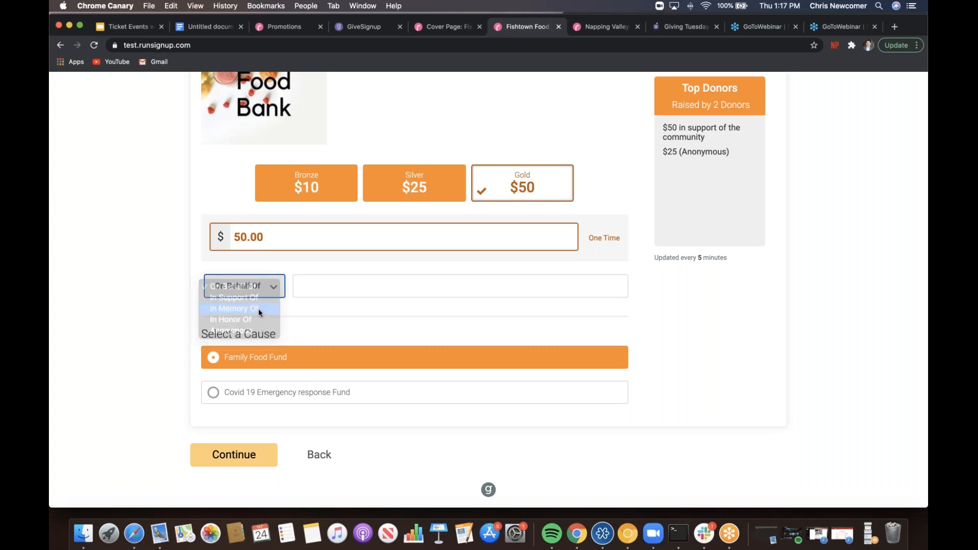
click(322, 286)
text(Grandma)
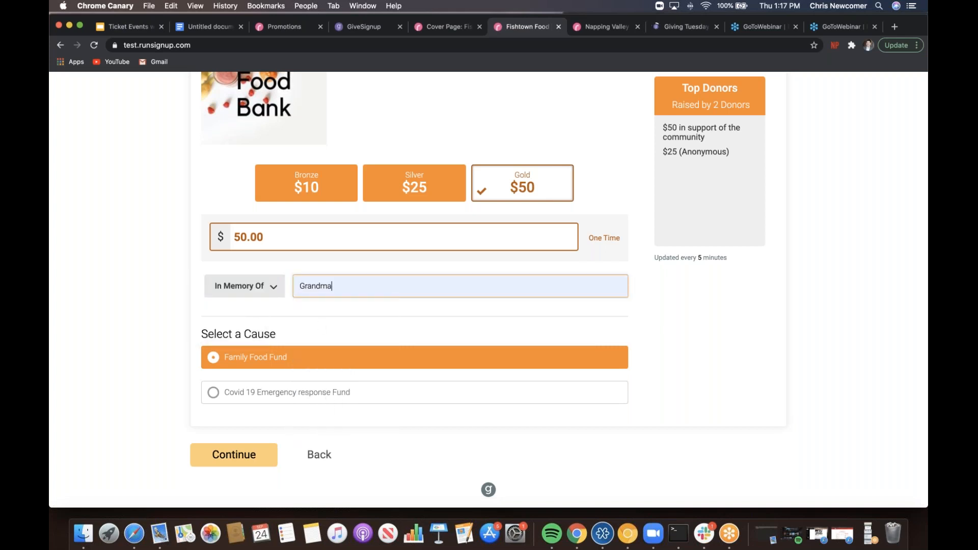
click(261, 456)
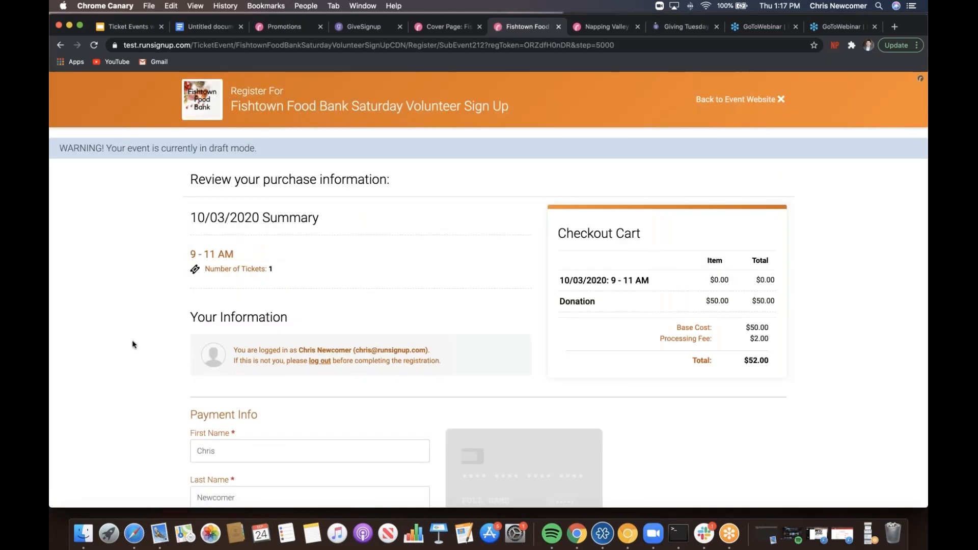
- Enter the test card number, April 2023 expiry and security code, accept the privacy policy, and pay
scroll(133, 345, down, 5)
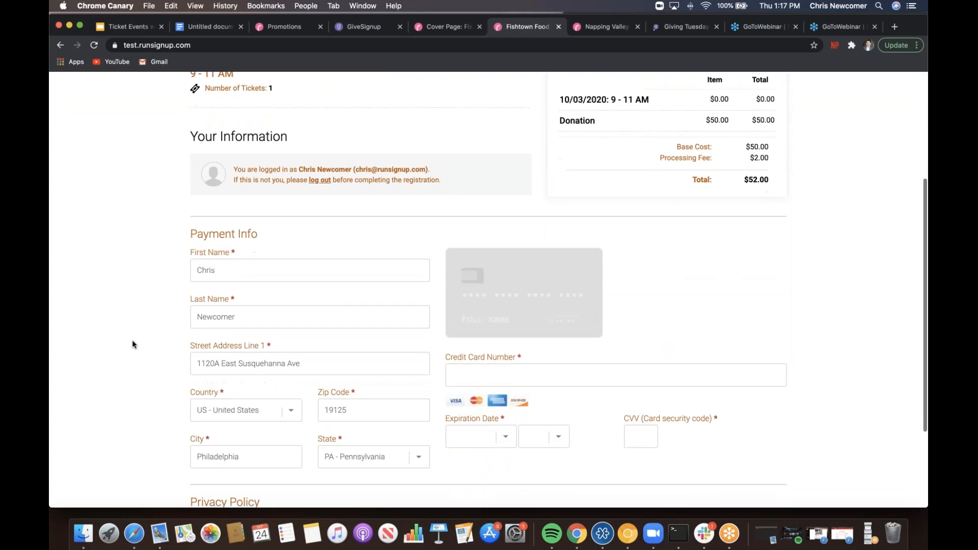
scroll(133, 340, down, 3)
click(470, 278)
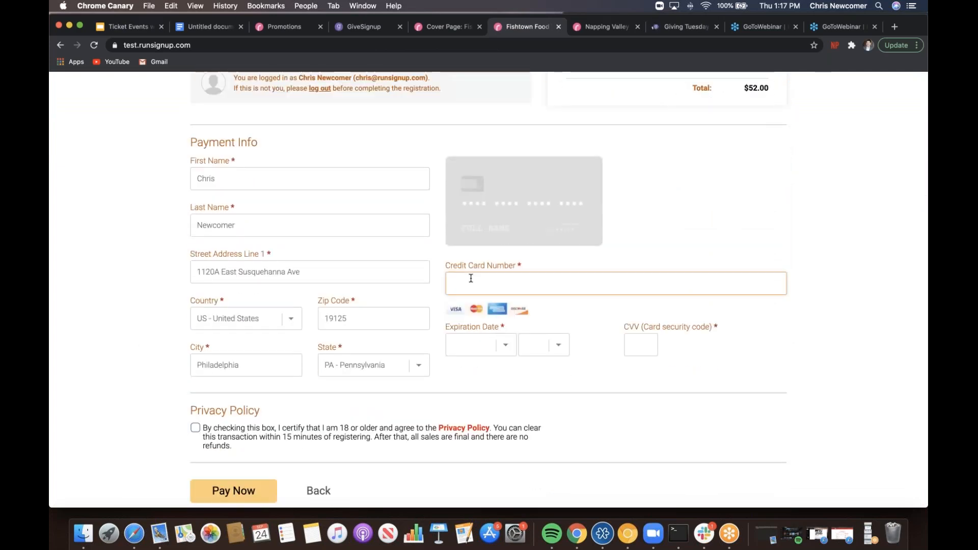
text(4111 1111 1111 1111)
click(502, 350)
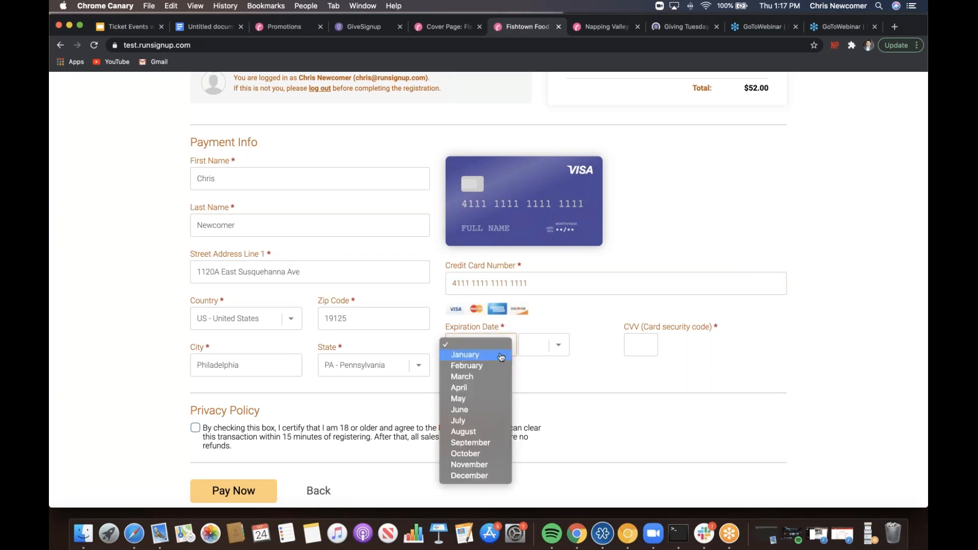
click(489, 387)
click(559, 349)
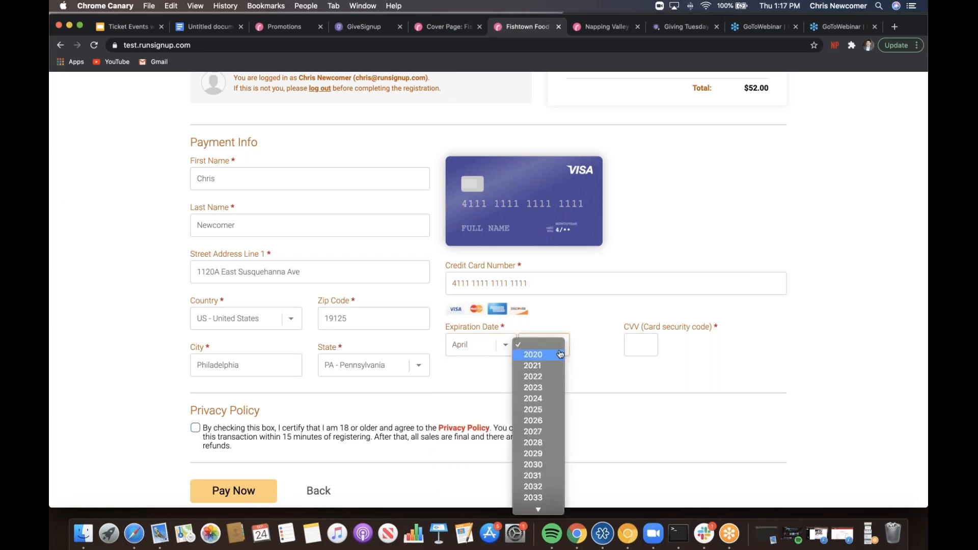
click(557, 388)
click(646, 347)
text(123)
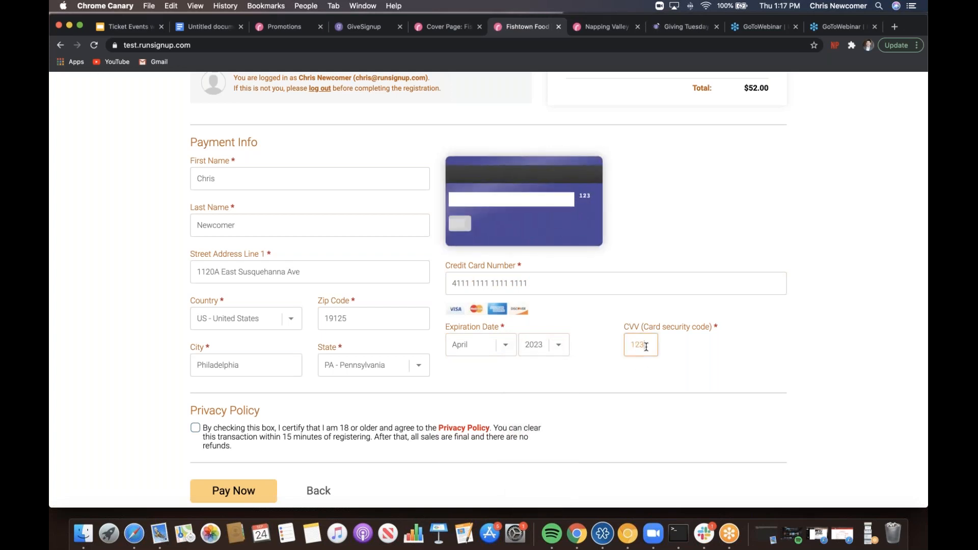
click(196, 427)
click(234, 491)
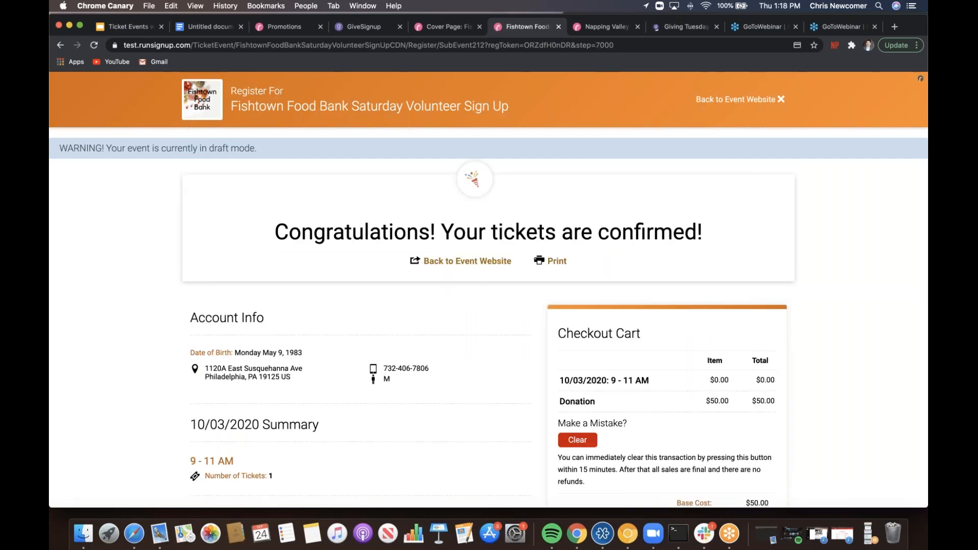
- Review the confirmation page's Account Info and the $52 Checkout Cart total
scroll(489, 289, down, 3)
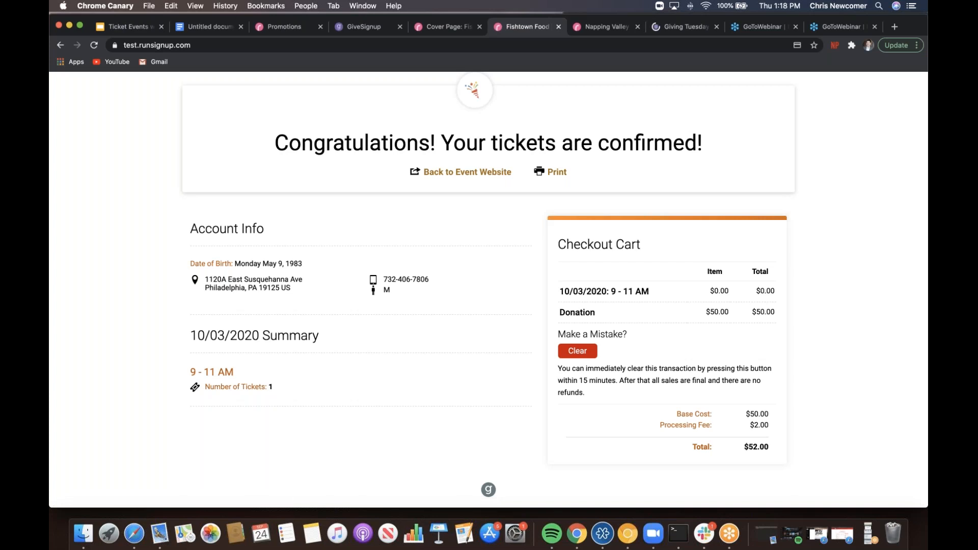
scroll(489, 290, up, 3)
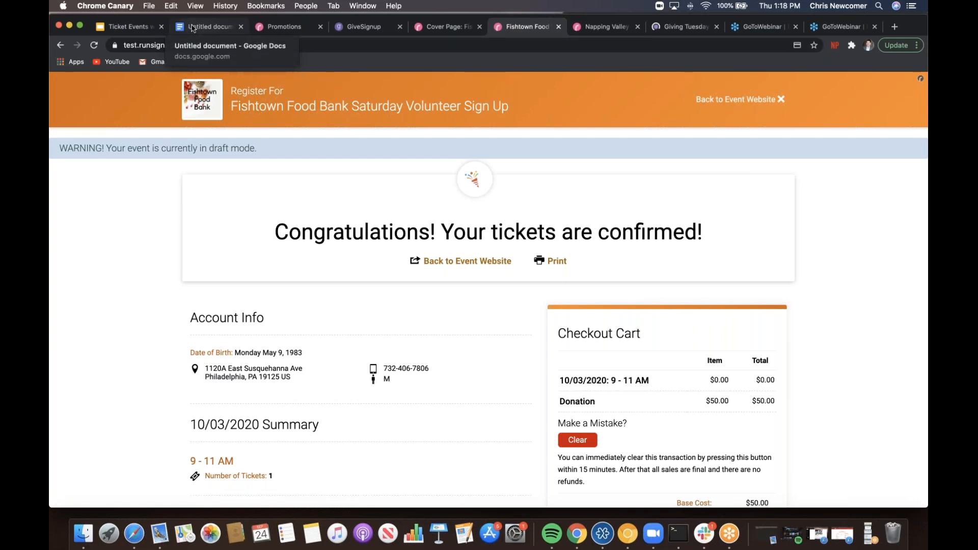
- Present the Ticket Events deck full screen from slide 7, Golf Event with Sponsors
click(153, 28)
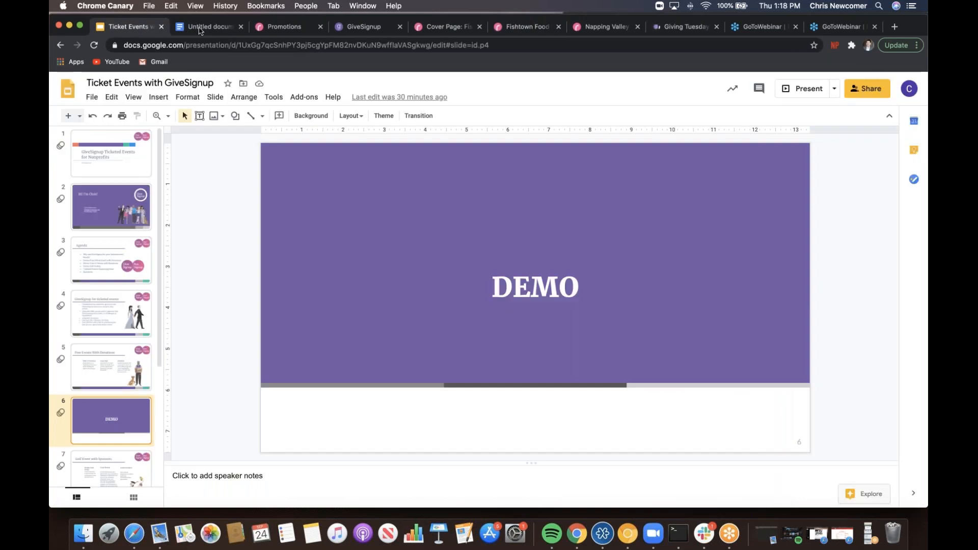
click(116, 422)
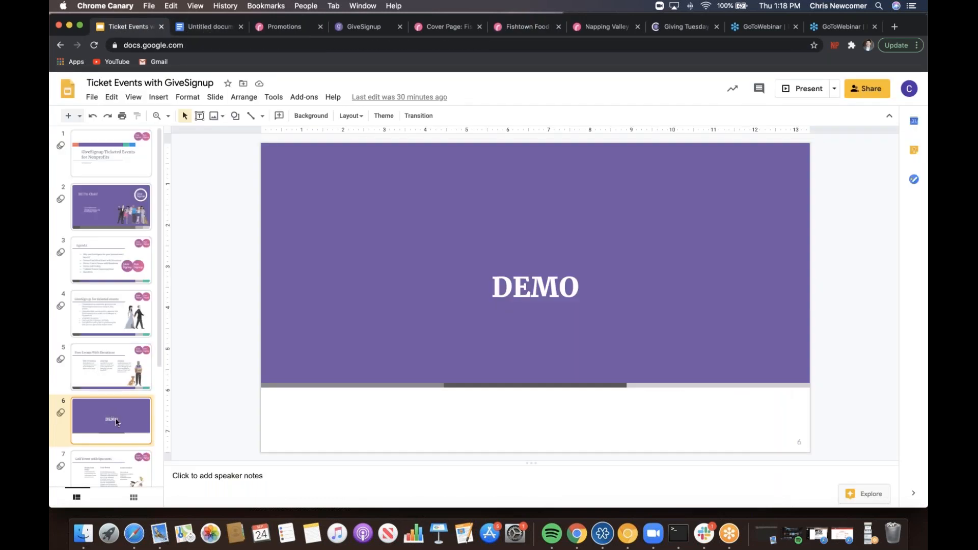
key(Down)
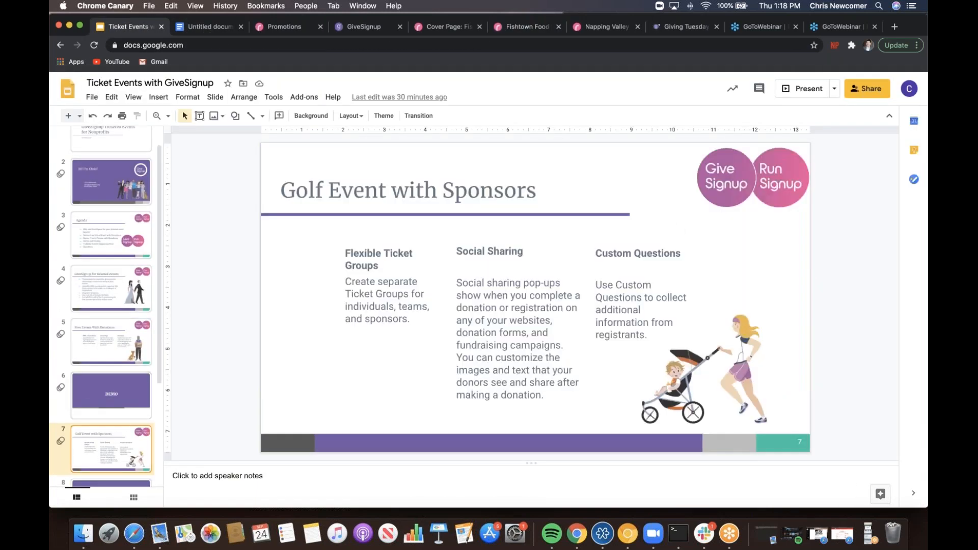
click(796, 88)
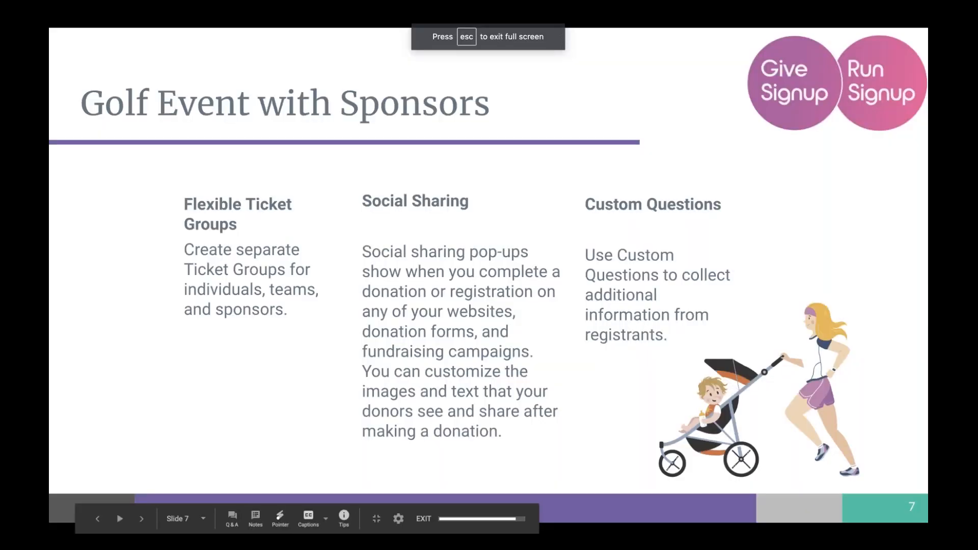
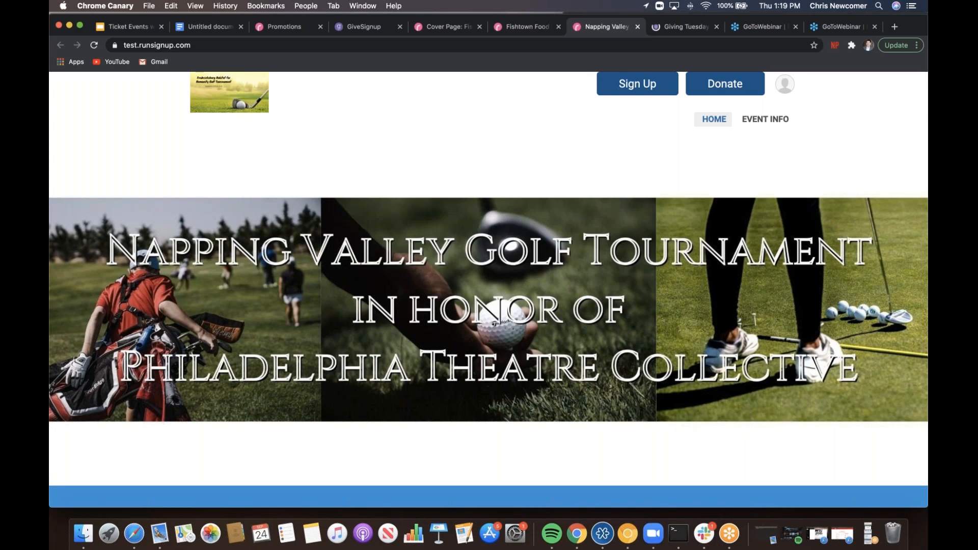
- Look over the Napping Valley Golf Tournament public page, then go to its Event Dashboard
scroll(481, 304, down, 5)
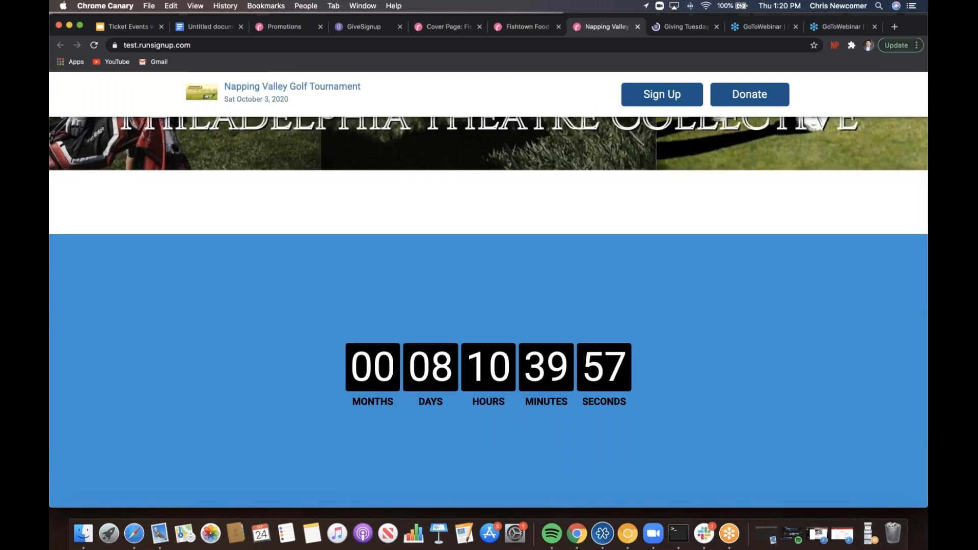
scroll(488, 311, down, 4)
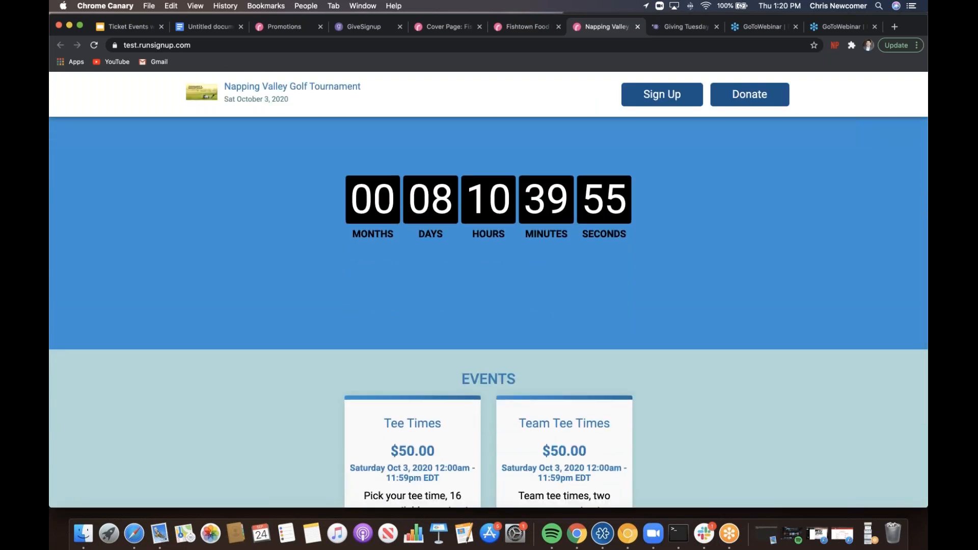
scroll(489, 321, down, 5)
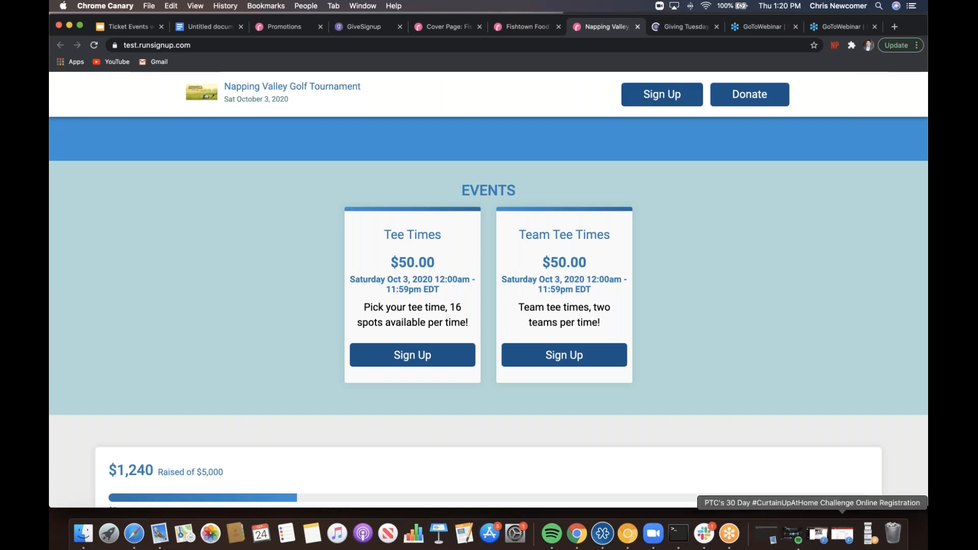
scroll(869, 150, up, 10)
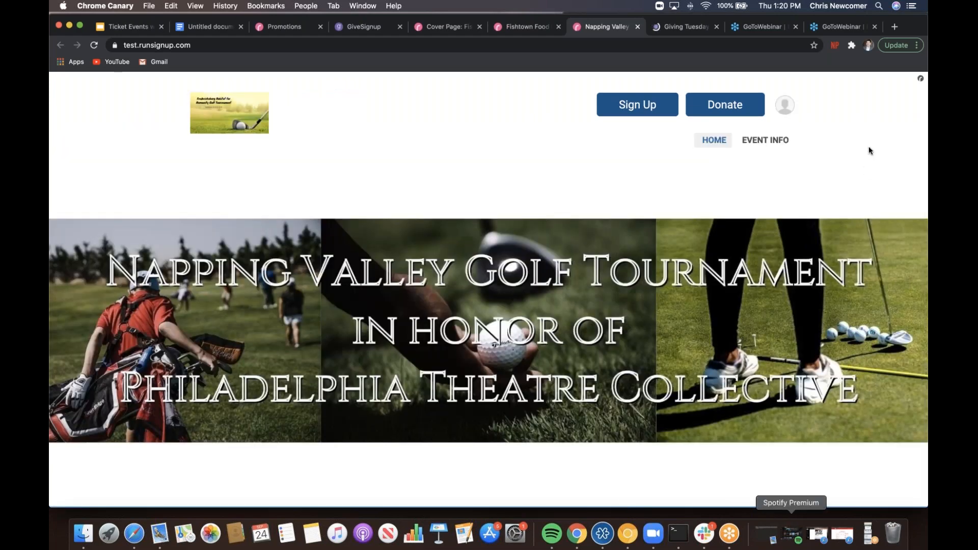
click(783, 104)
click(812, 142)
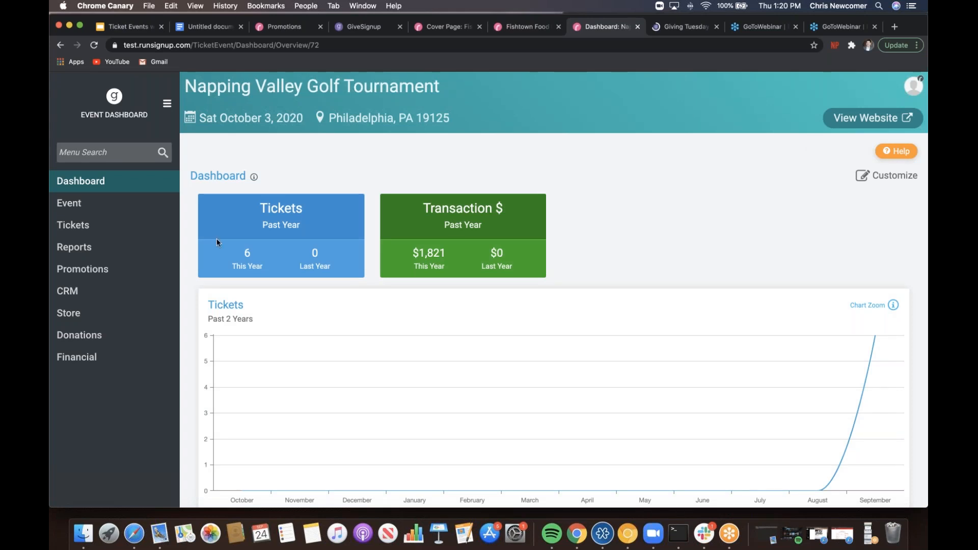
- Open the Ticket Groups list and re-save the Tee Times group
click(118, 225)
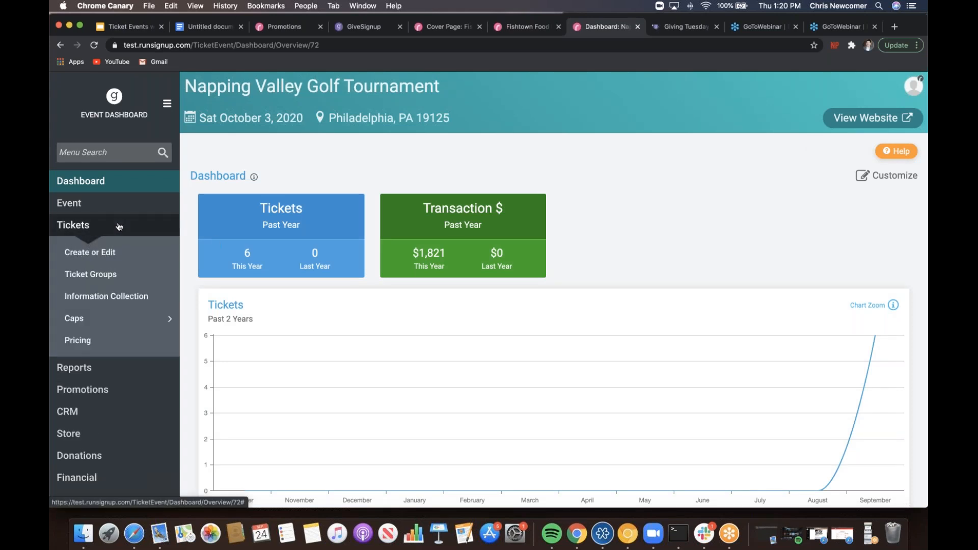
click(113, 276)
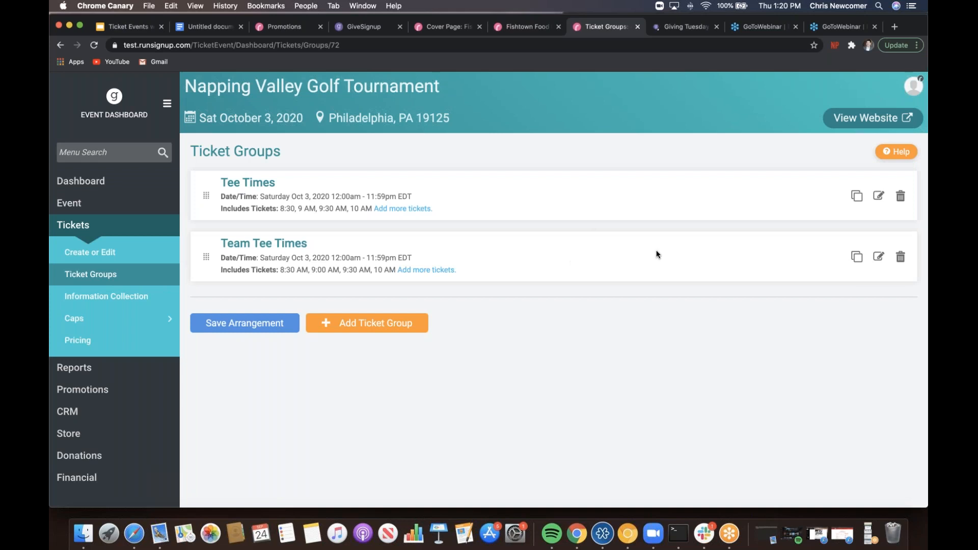
click(878, 196)
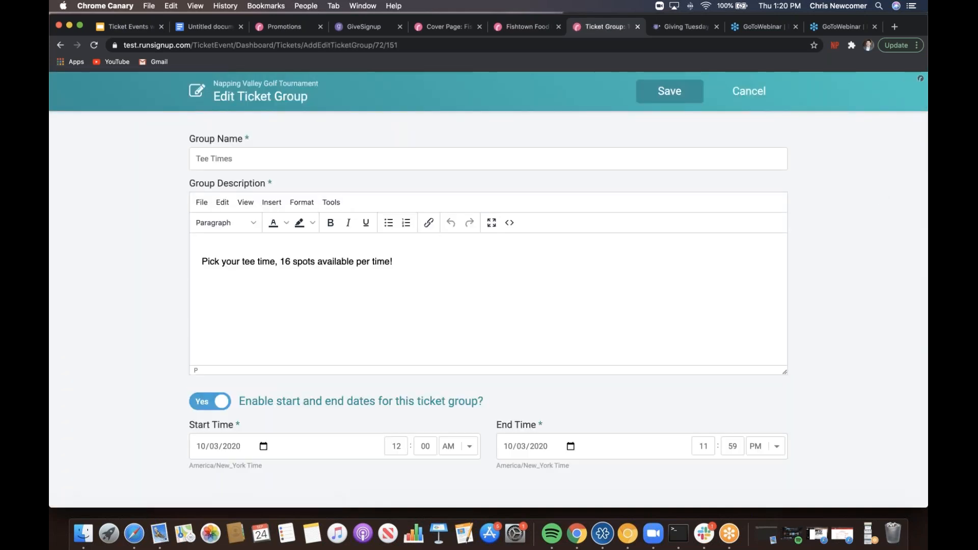
click(671, 95)
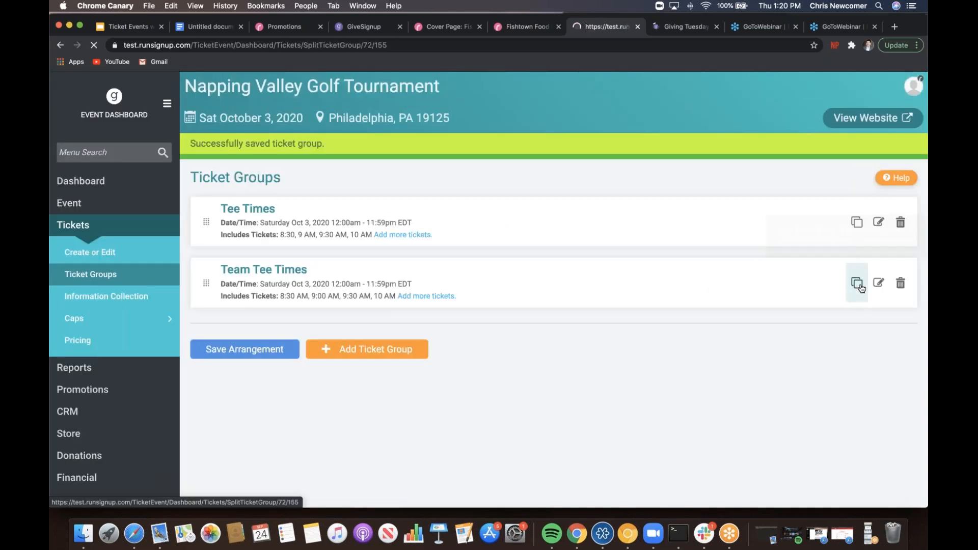
- Re-save the Team Tee Times group without splitting it, then start a new ticket group
click(857, 283)
click(747, 92)
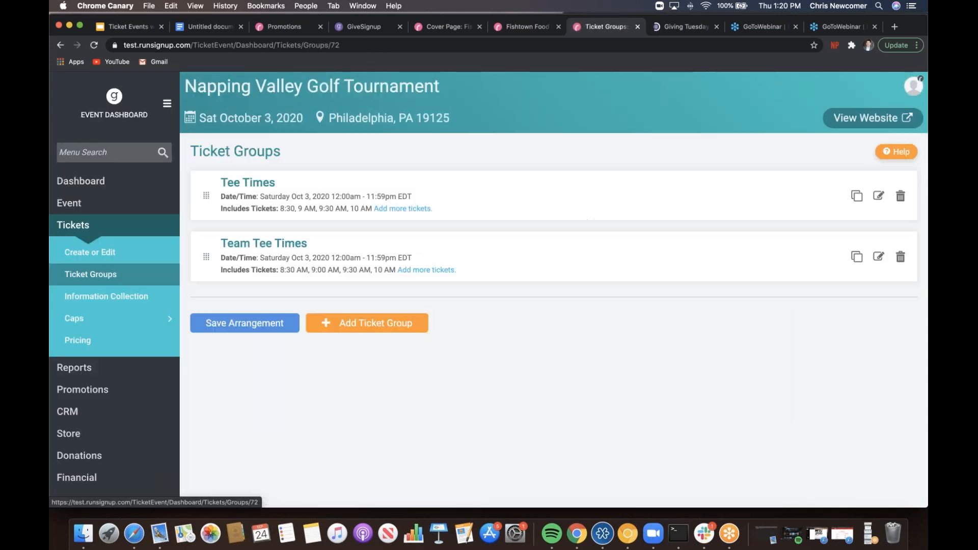
click(878, 257)
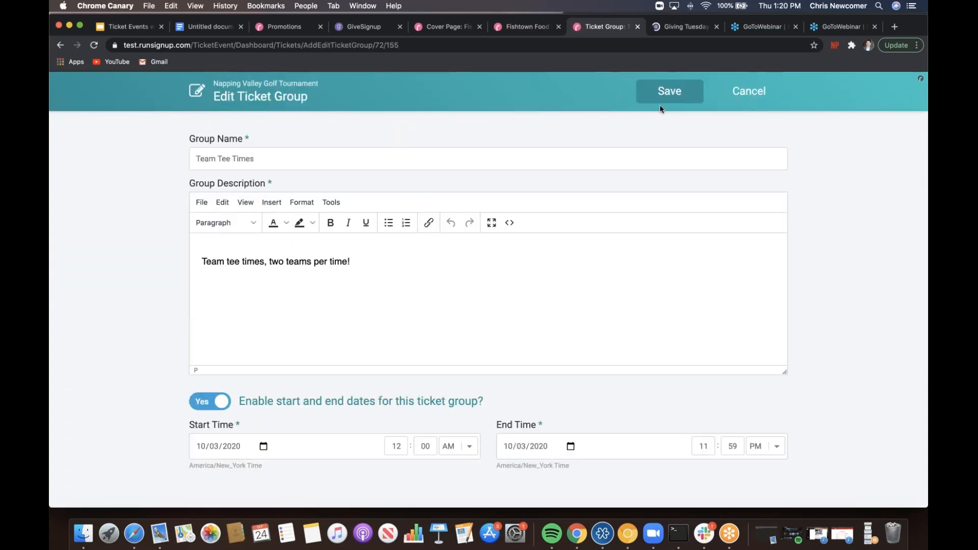
click(673, 96)
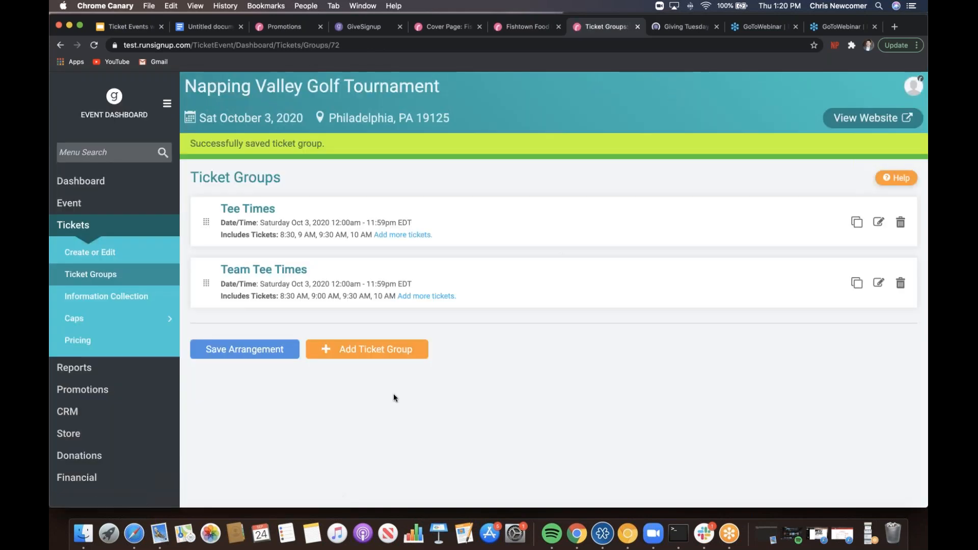
click(379, 348)
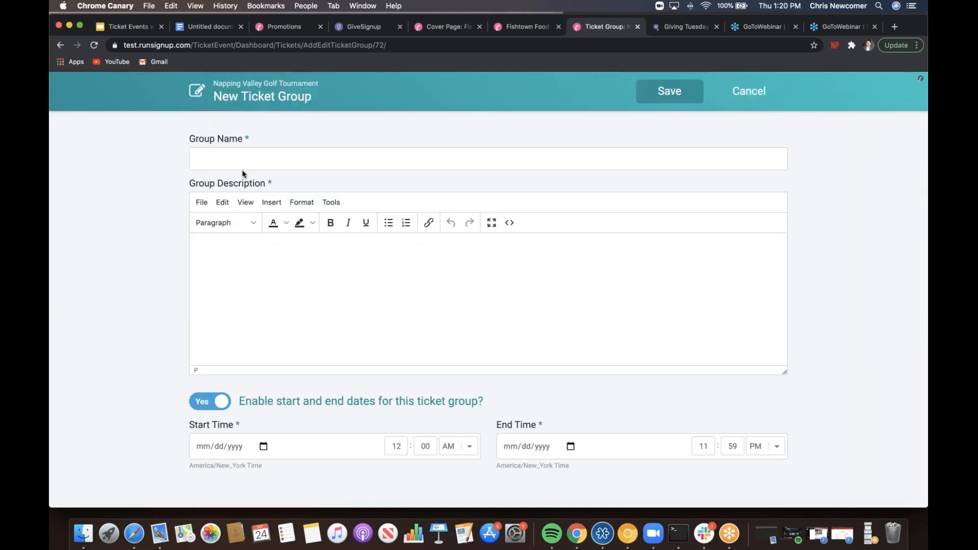
- Name the group Sponsorship and paste the 'Join us as a sponsor' sentence from Google Docs as its description
click(240, 164)
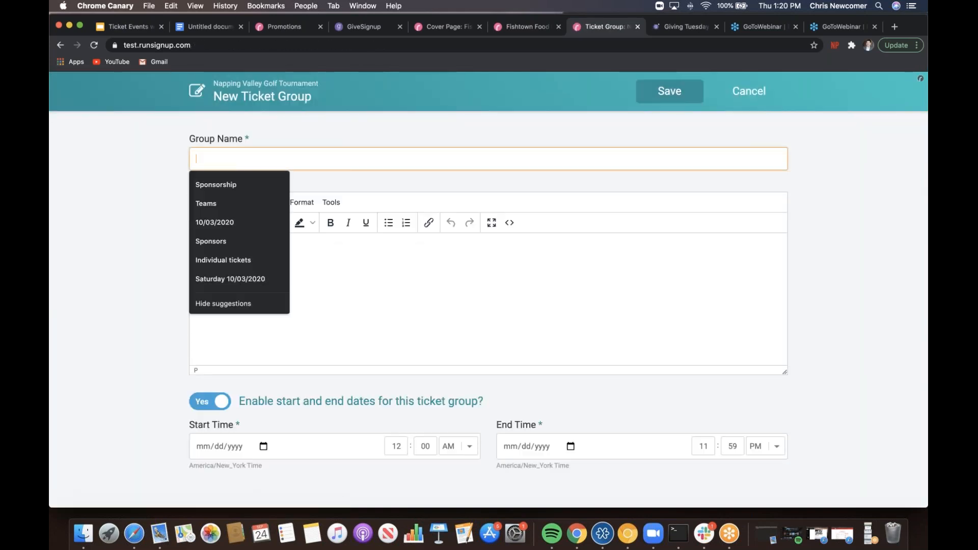
click(240, 186)
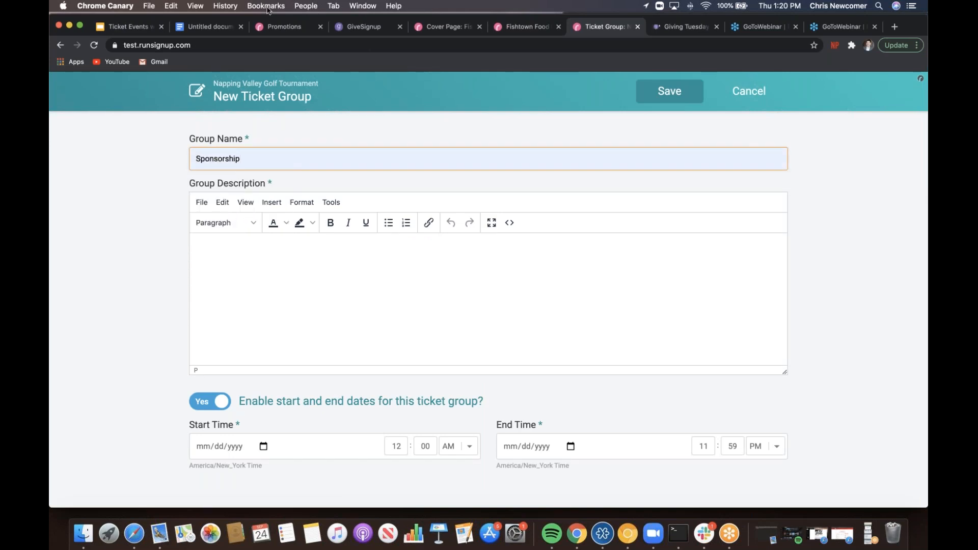
click(216, 30)
click(510, 391)
key(Down)
key(Down)
key(Down)
key(Down)
key(Down)
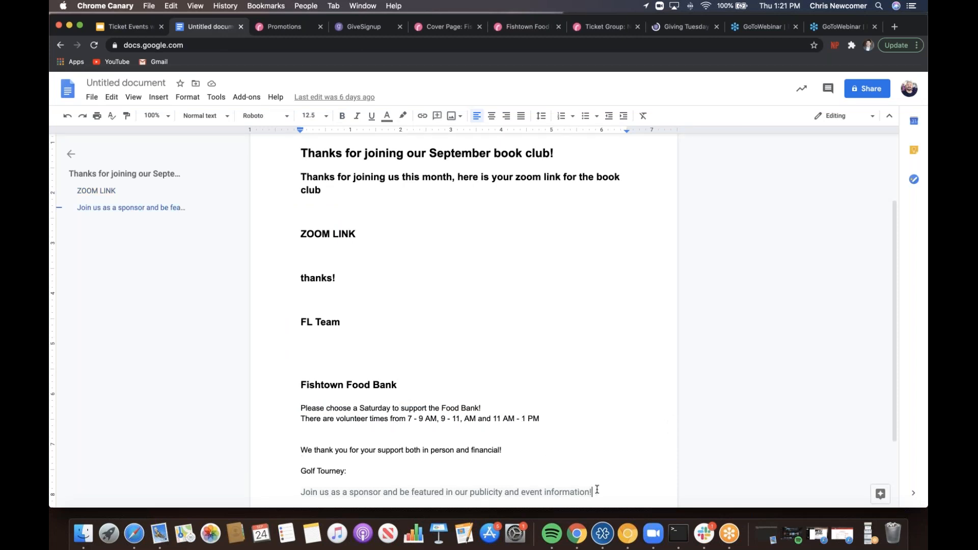
drag(593, 492, 350, 471)
key(super+c)
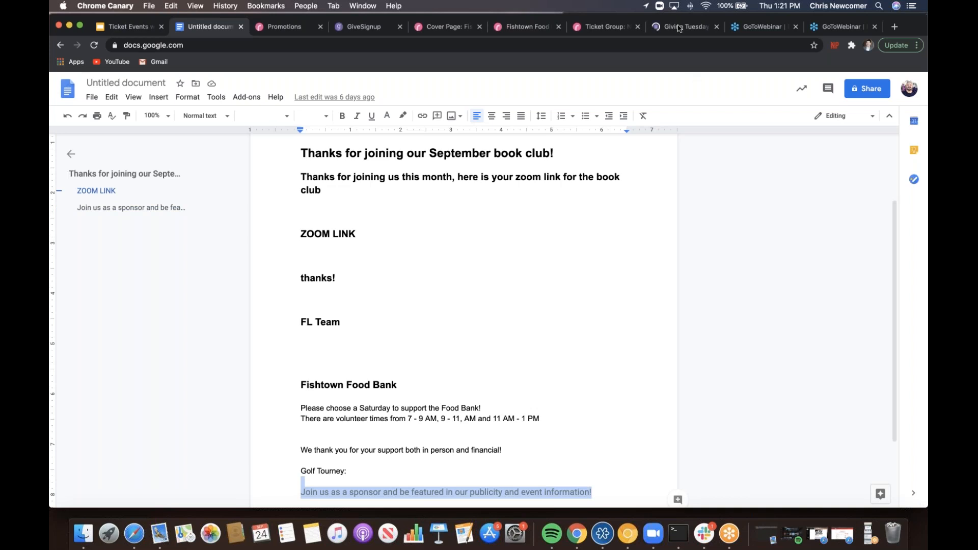
click(616, 27)
click(339, 243)
key(super+v)
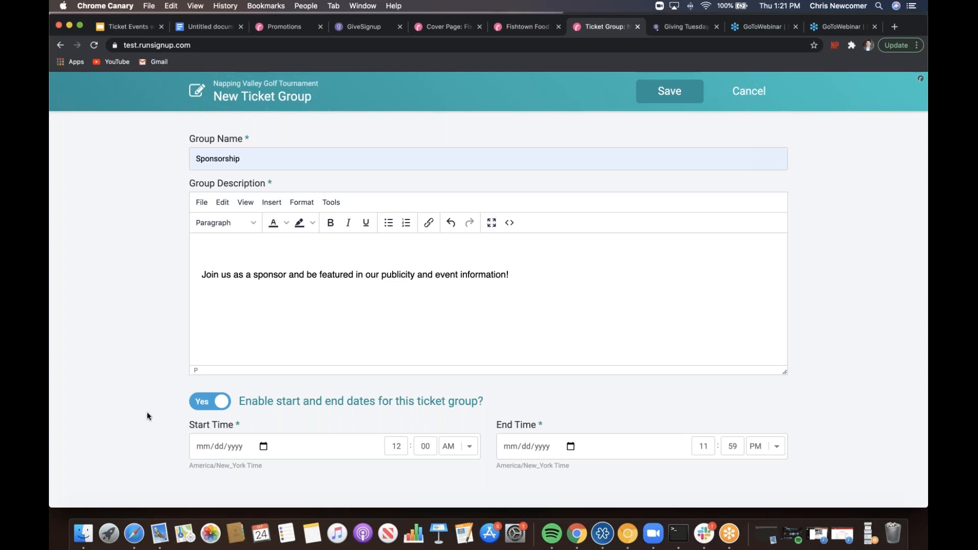
- Set the group's start and end dates to 10/03/2020 and save it
scroll(148, 413, down, 2)
click(200, 395)
text(10032020)
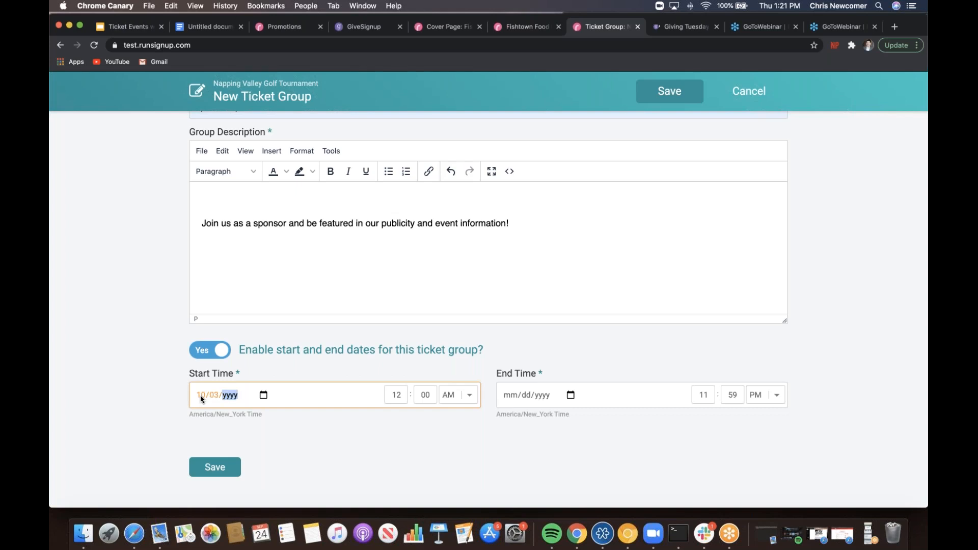
click(514, 393)
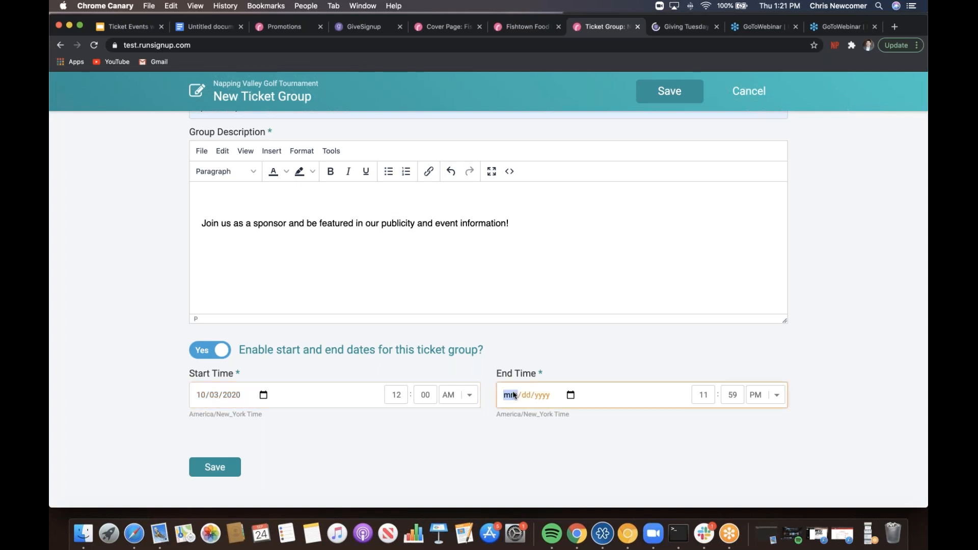
text(10032020)
click(229, 468)
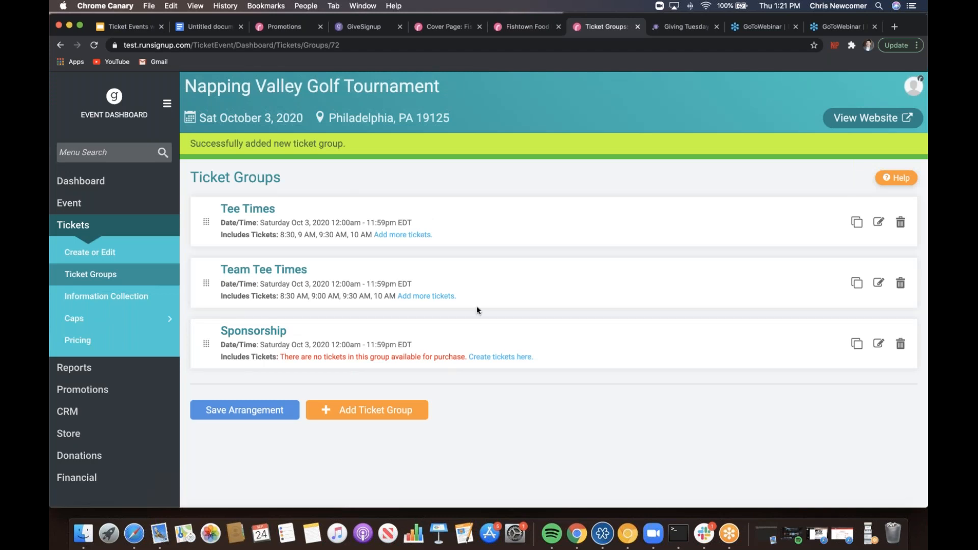
- Add a new ticket named Sponsor Booth to the Sponsorship group
click(517, 357)
click(557, 316)
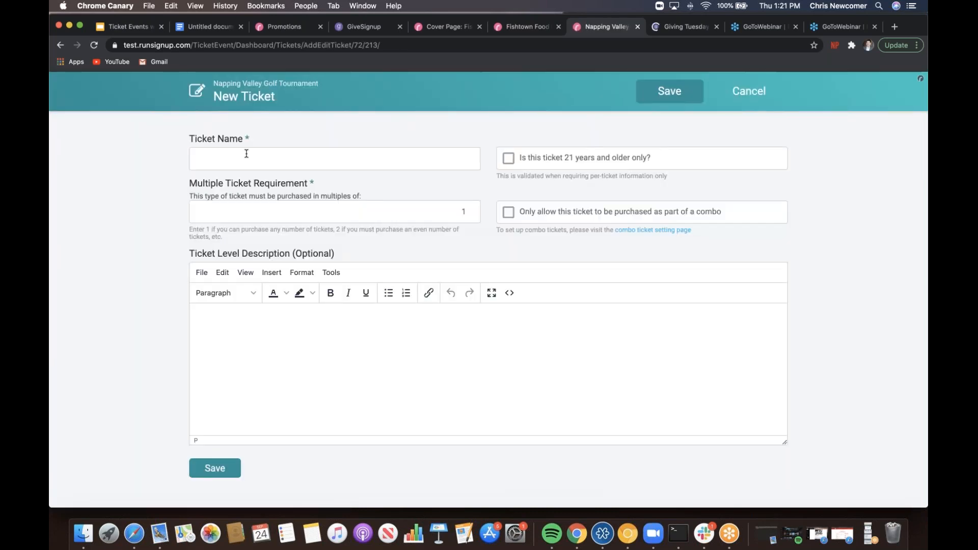
click(247, 153)
key(Return)
- Describe it as 'Your purchase gets a display booth at out post Golf Luncheon!' and save
click(255, 335)
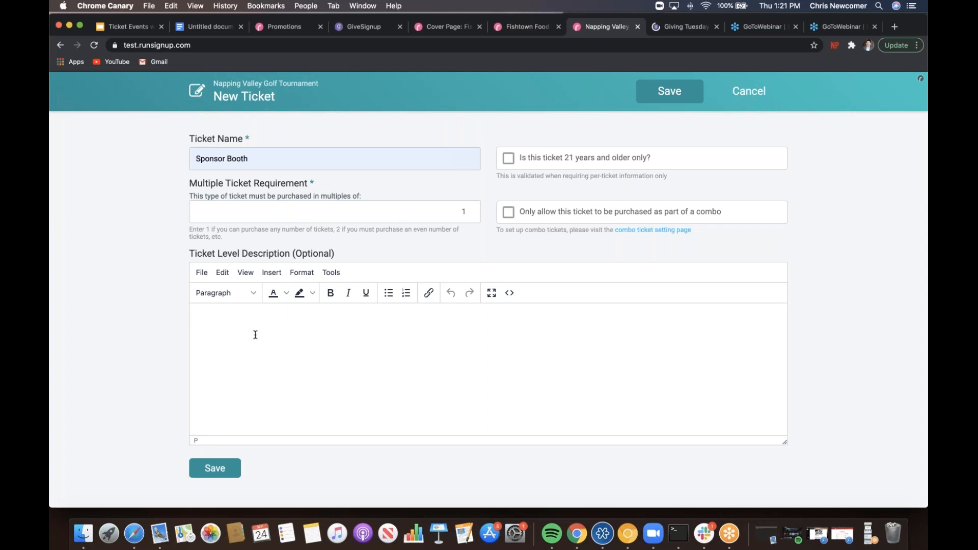
text(Your purchase gets a displauy boo)
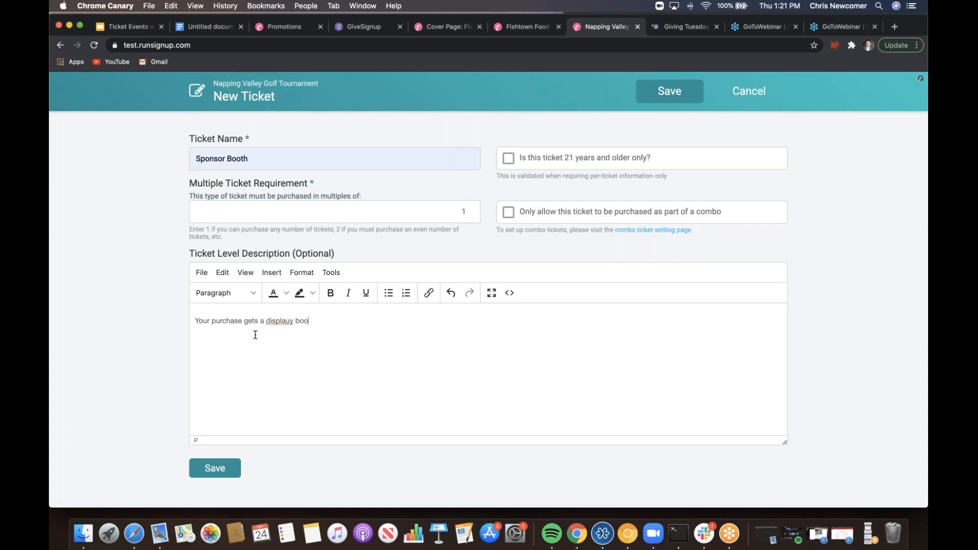
text(th at)
click(292, 324)
key(BackSpace)
click(326, 319)
text(out post Golf Luncheon!)
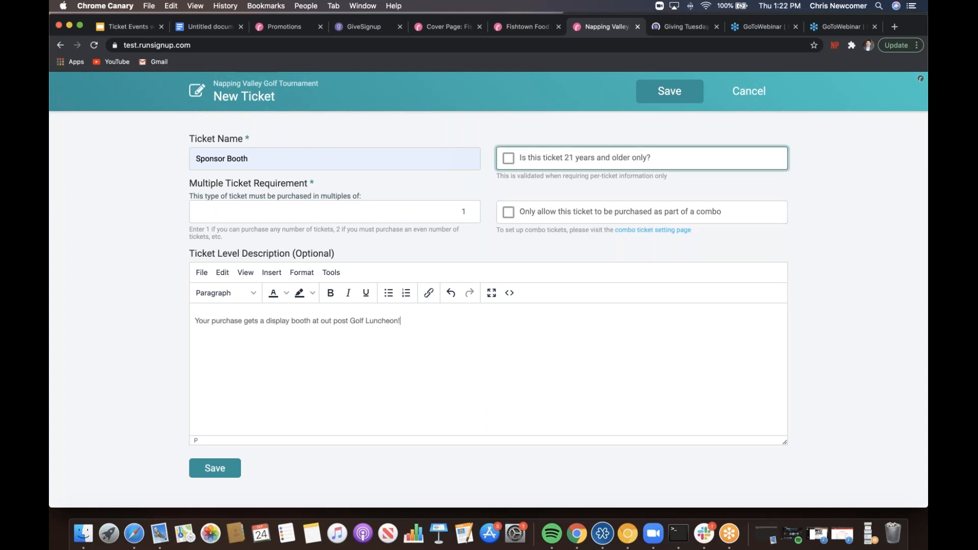
click(221, 477)
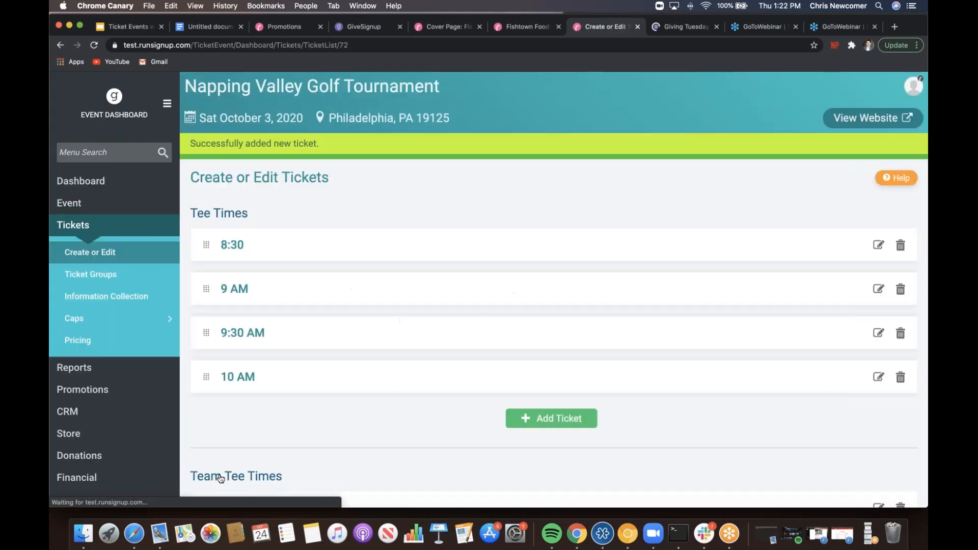
- Add a Sponsorship purchase period in ticket pricing, closing 10/03/2020
scroll(220, 478, down, 5)
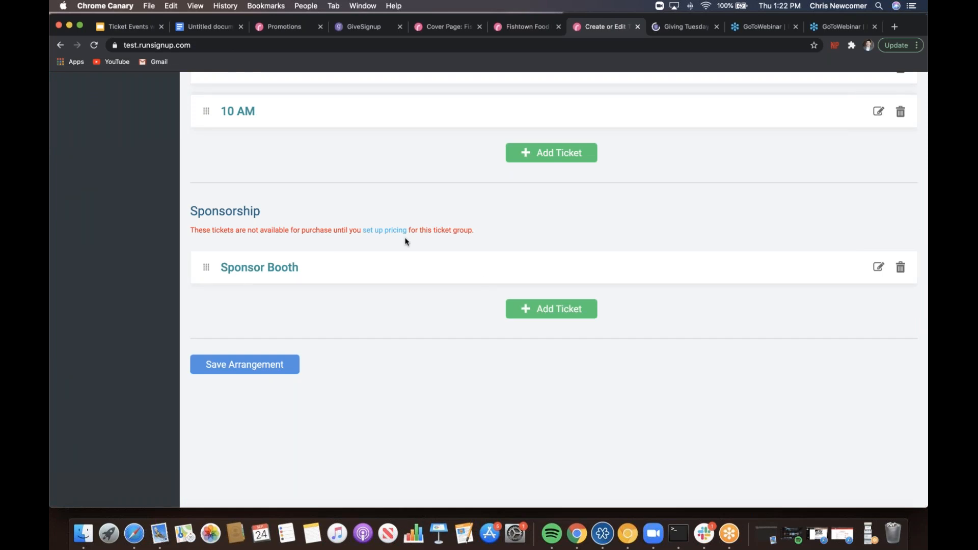
click(379, 231)
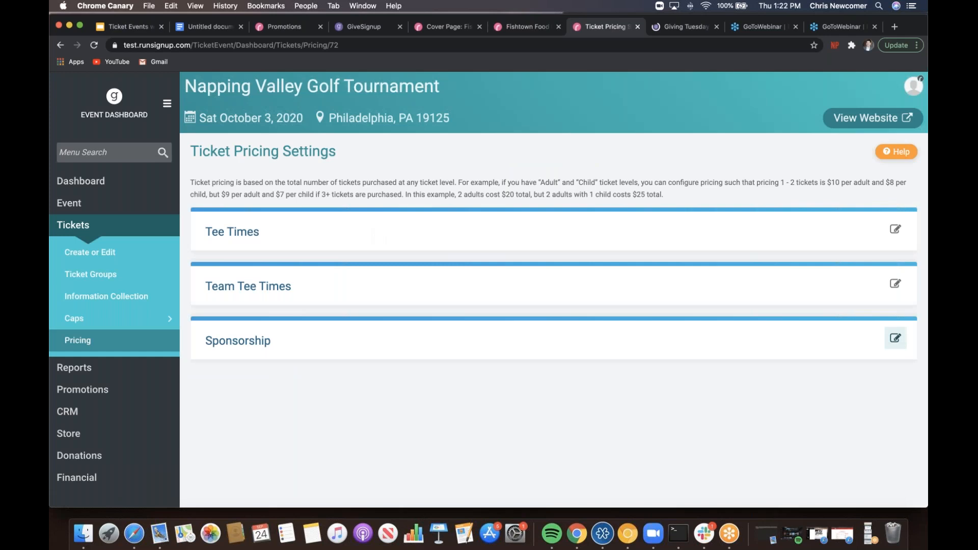
click(895, 338)
click(557, 376)
click(278, 402)
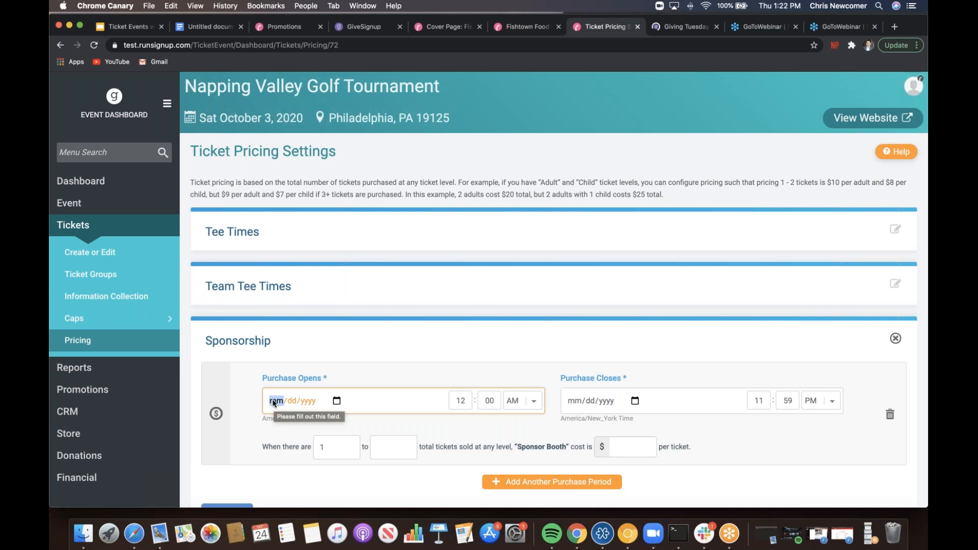
text(1024)
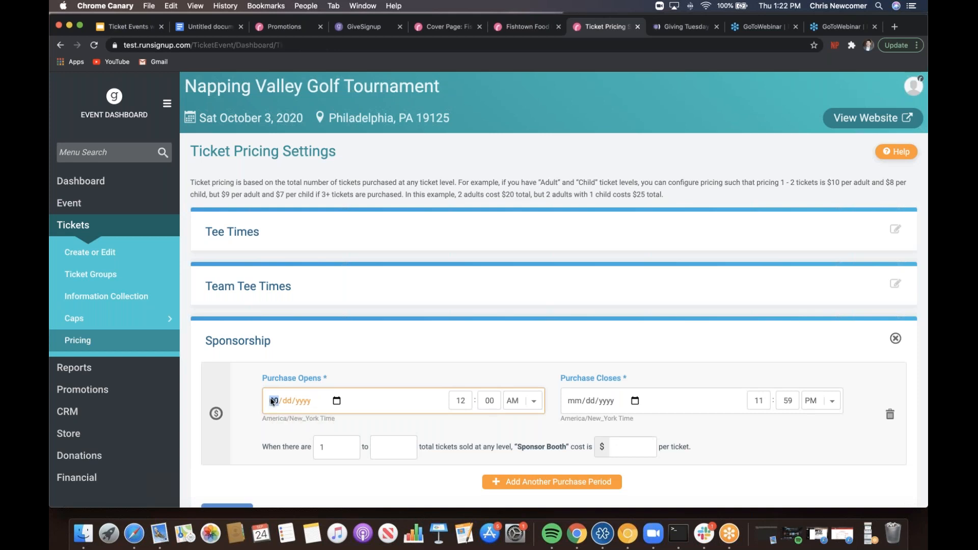
text(2020)
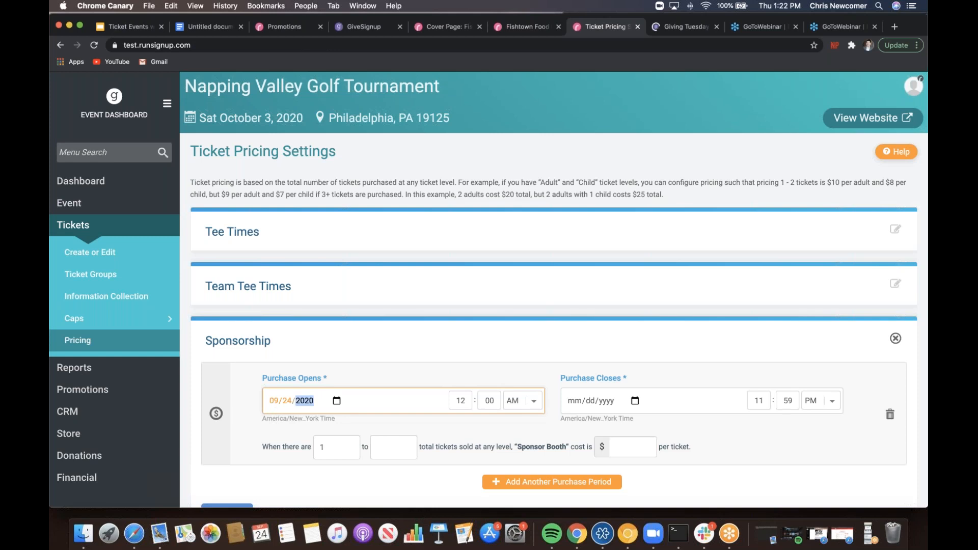
click(578, 400)
text(10032020)
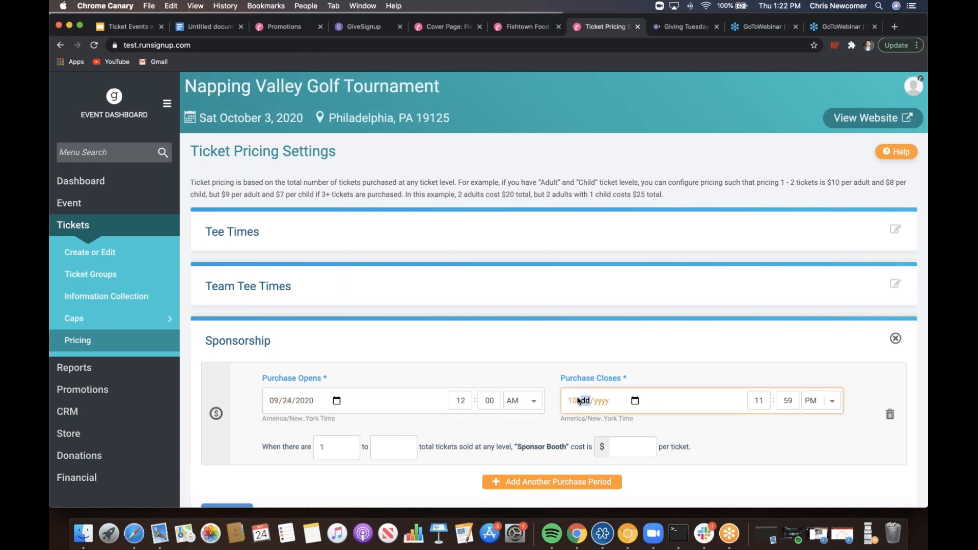
- Price the Sponsor Booth at $500 and save the pricing period
click(628, 441)
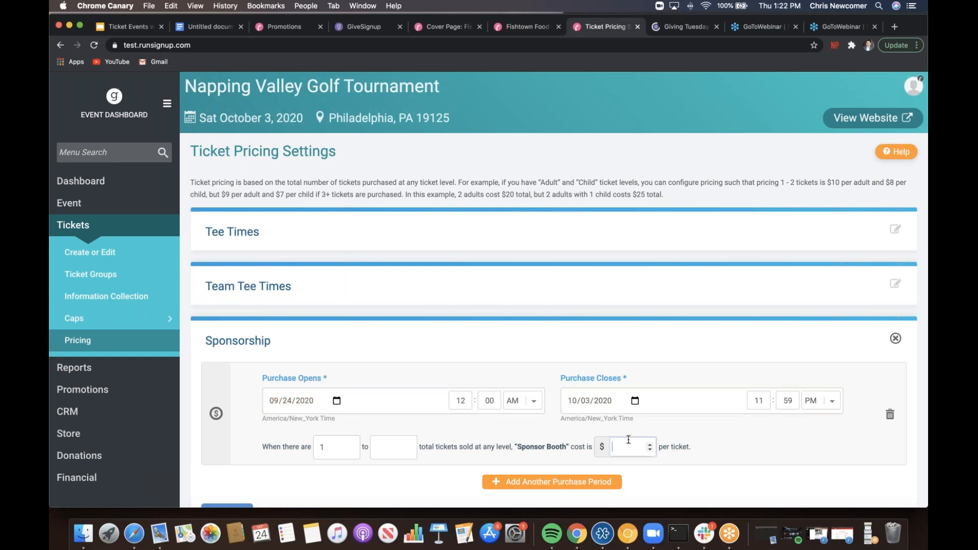
text(500)
click(691, 500)
scroll(691, 500, down, 3)
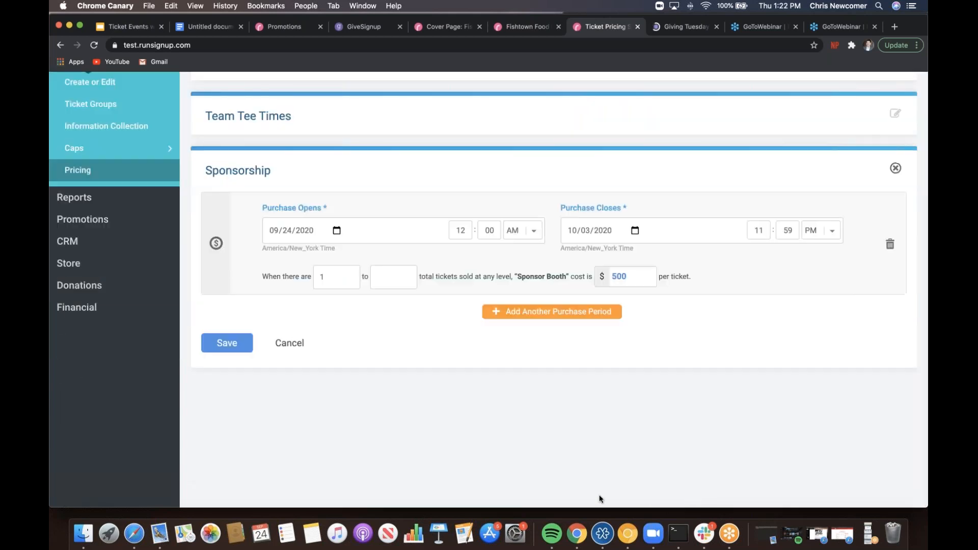
click(232, 347)
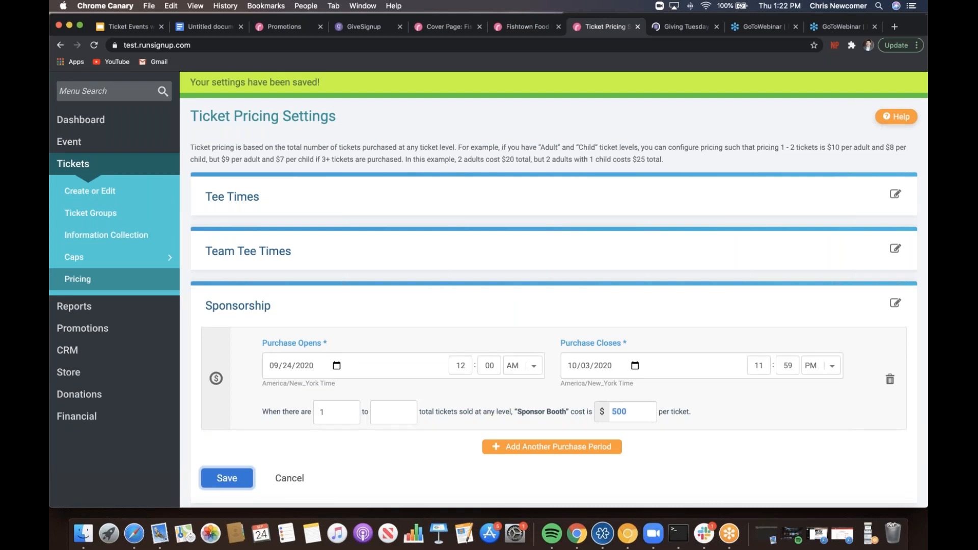
- Return to GiveSignup and open the Promotions > Social Sharing settings
click(200, 28)
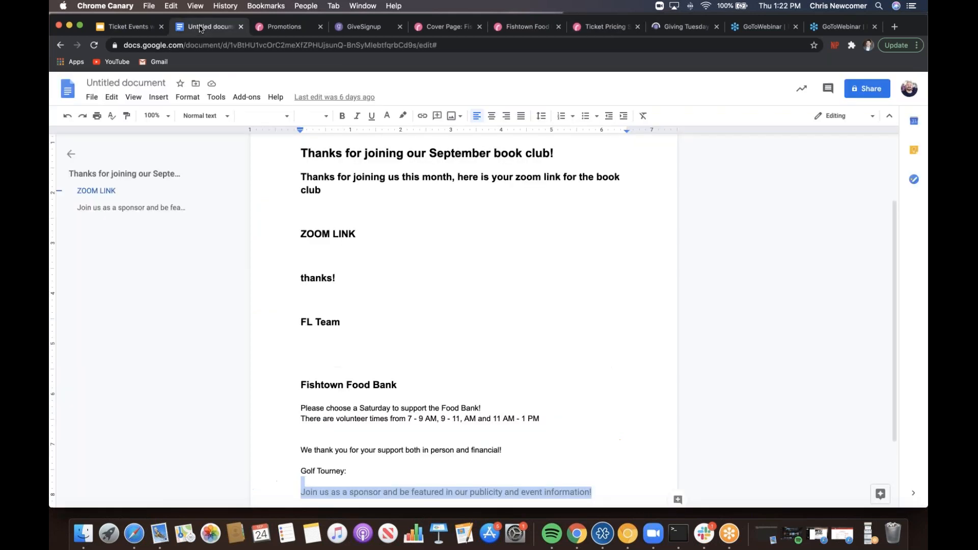
click(127, 26)
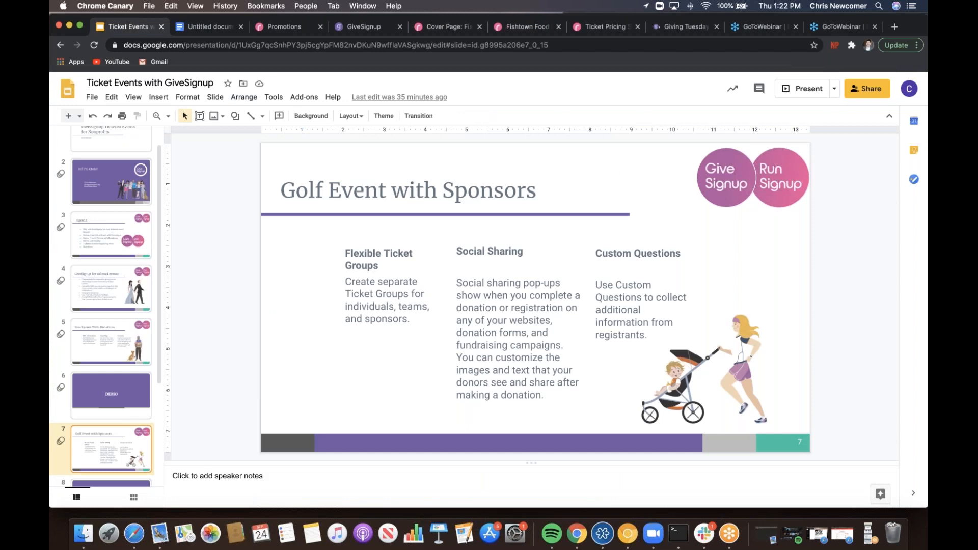
click(682, 26)
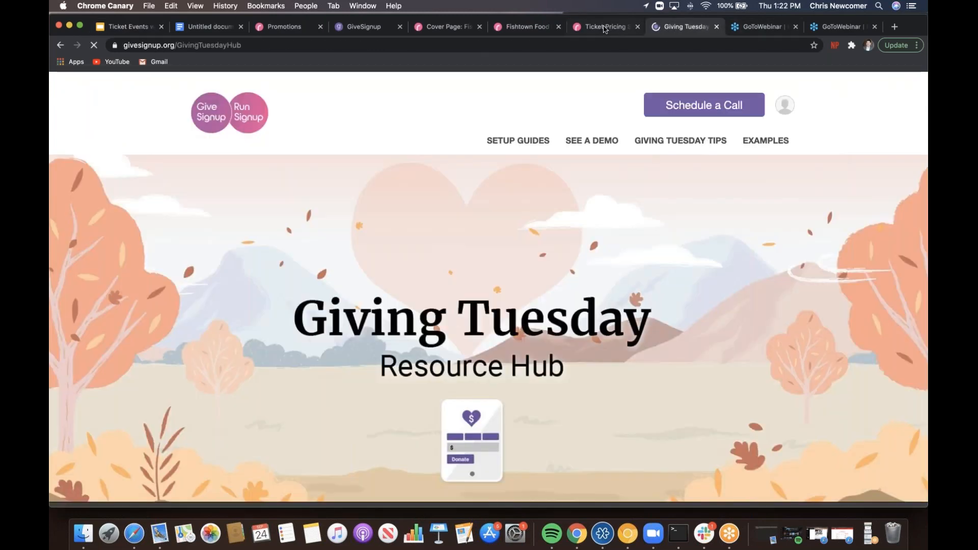
click(604, 28)
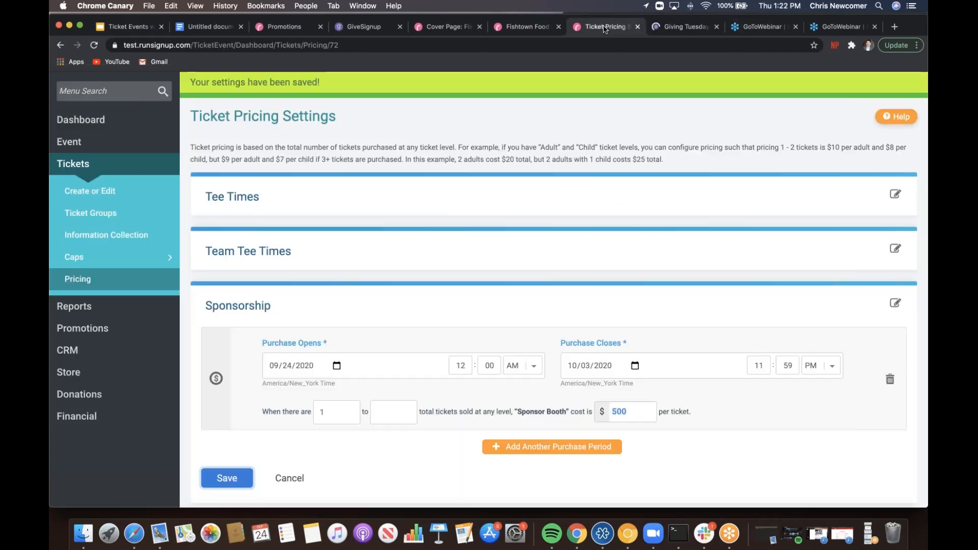
click(117, 329)
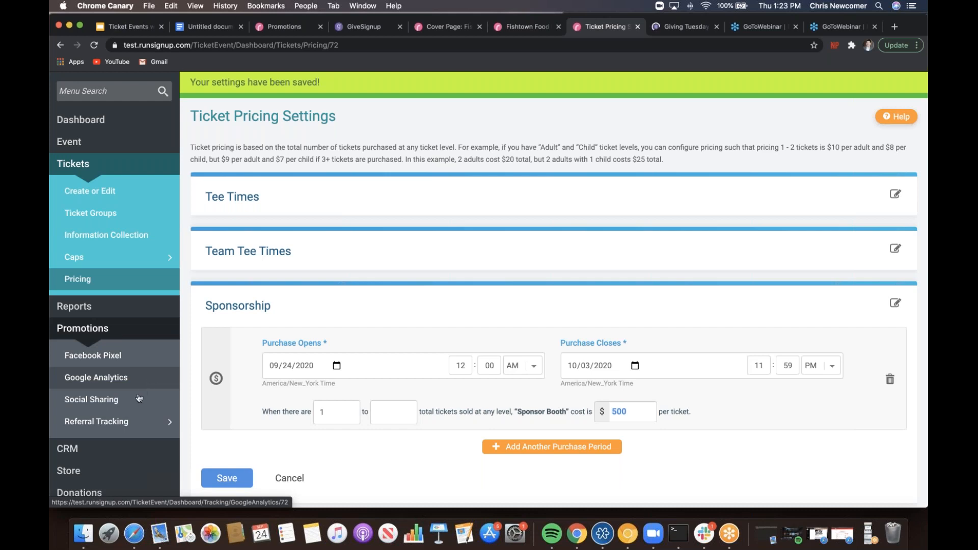
click(138, 399)
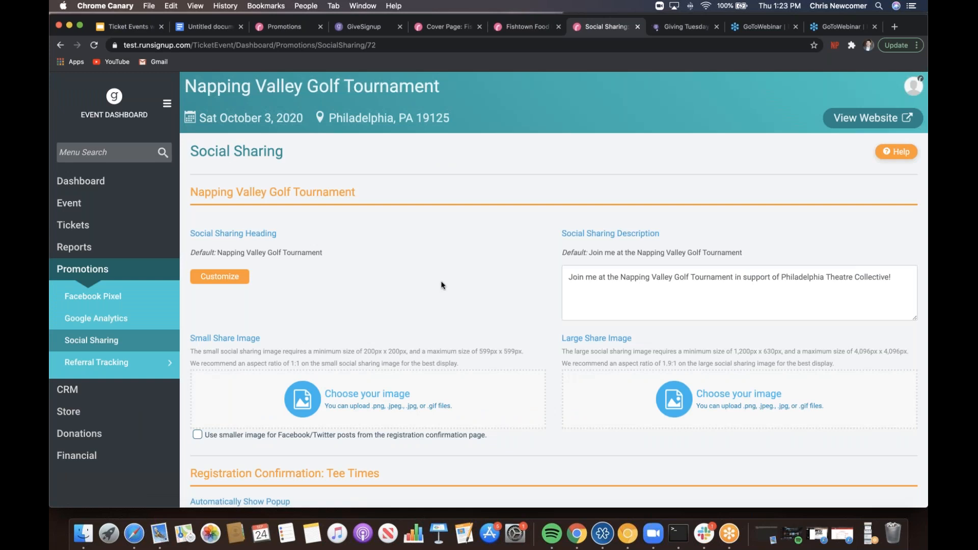
scroll(442, 286, down, 3)
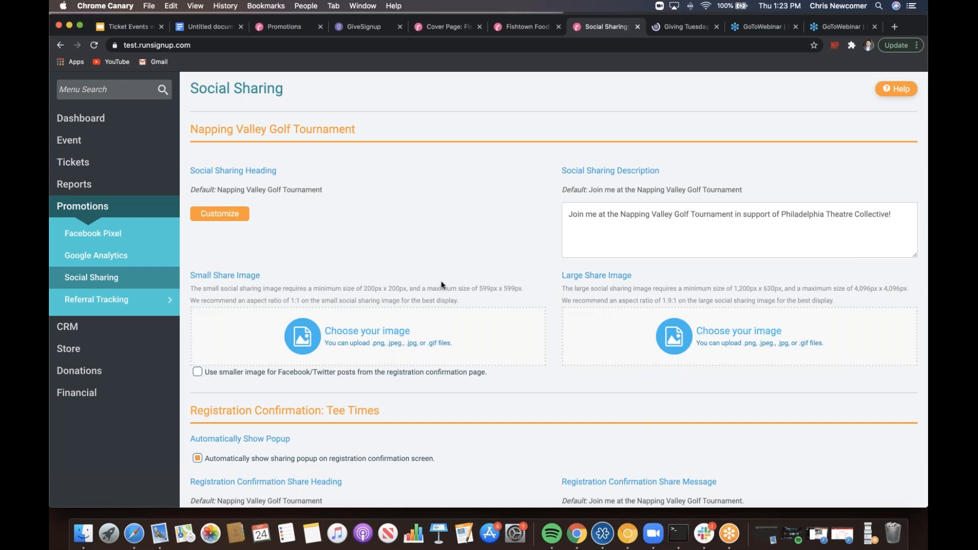
- Upload the golf pictures as the small and large share images
click(400, 330)
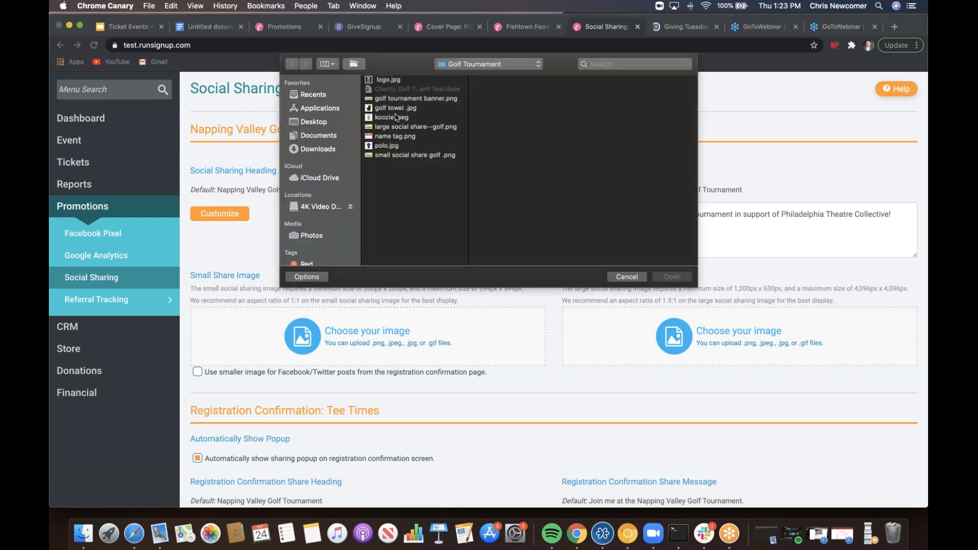
click(397, 156)
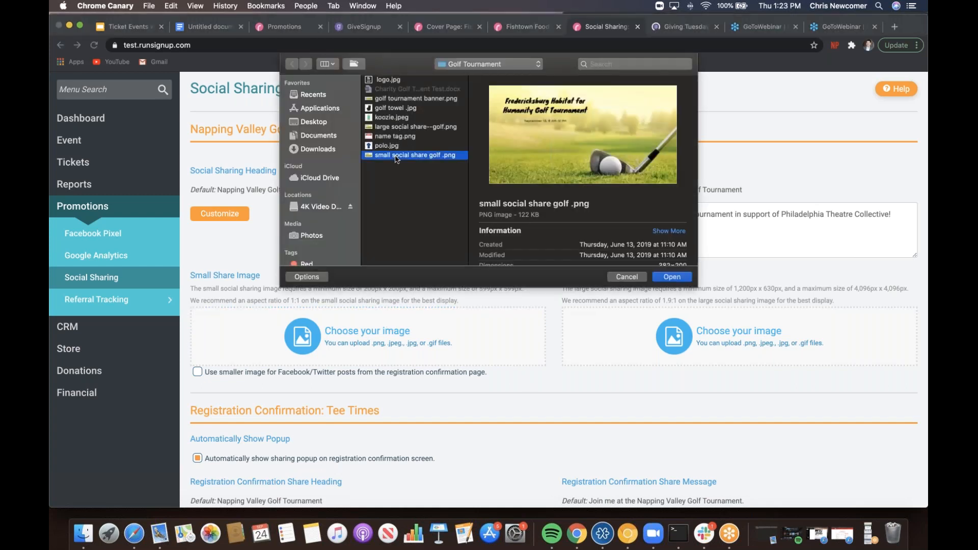
click(682, 279)
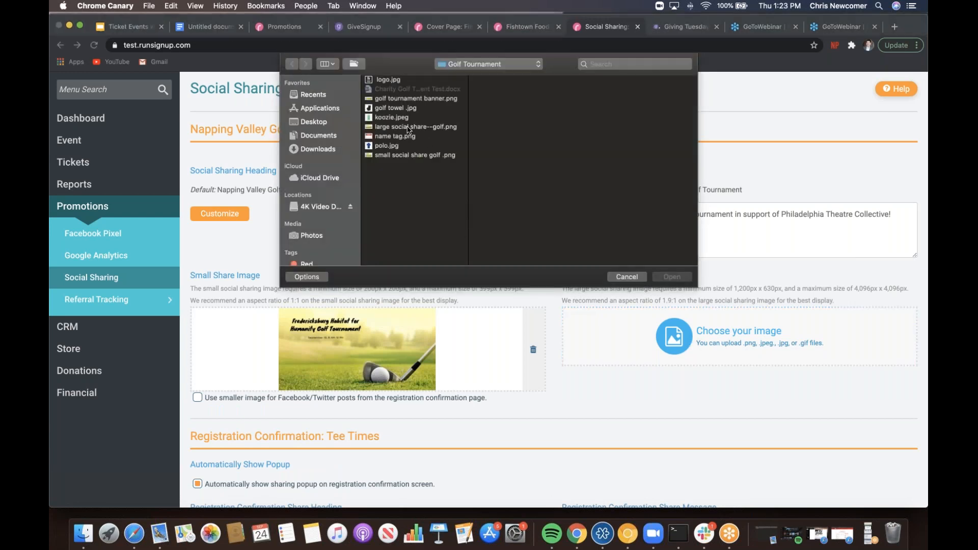
click(407, 127)
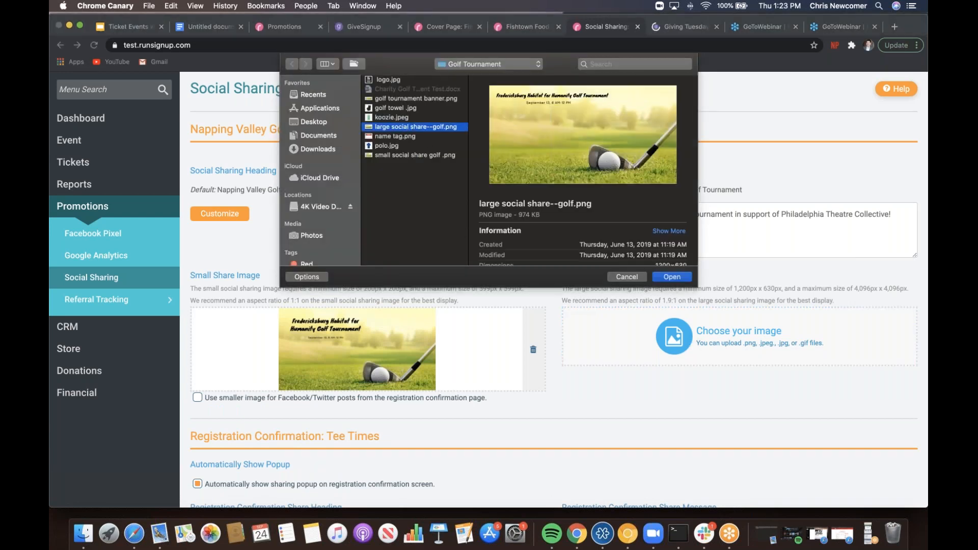
click(680, 278)
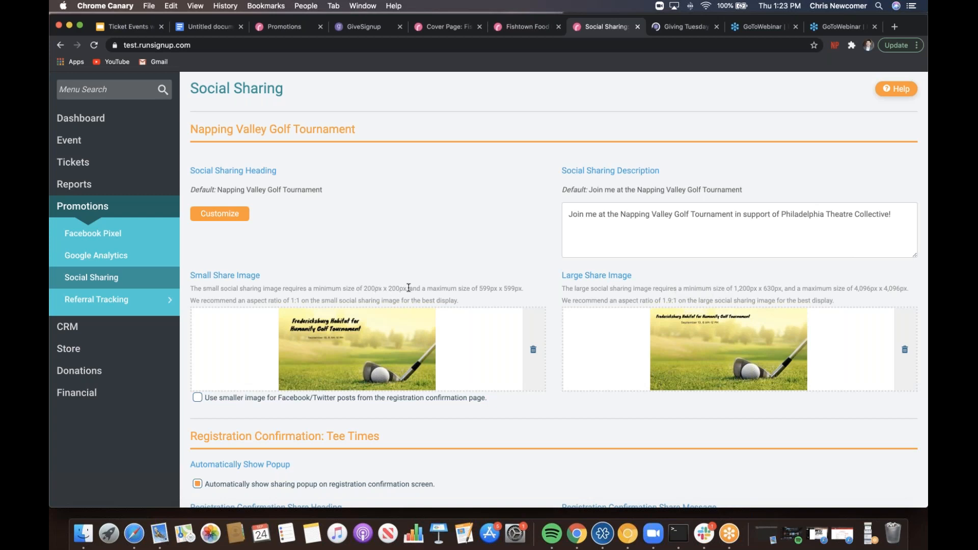
drag(408, 288, 355, 288)
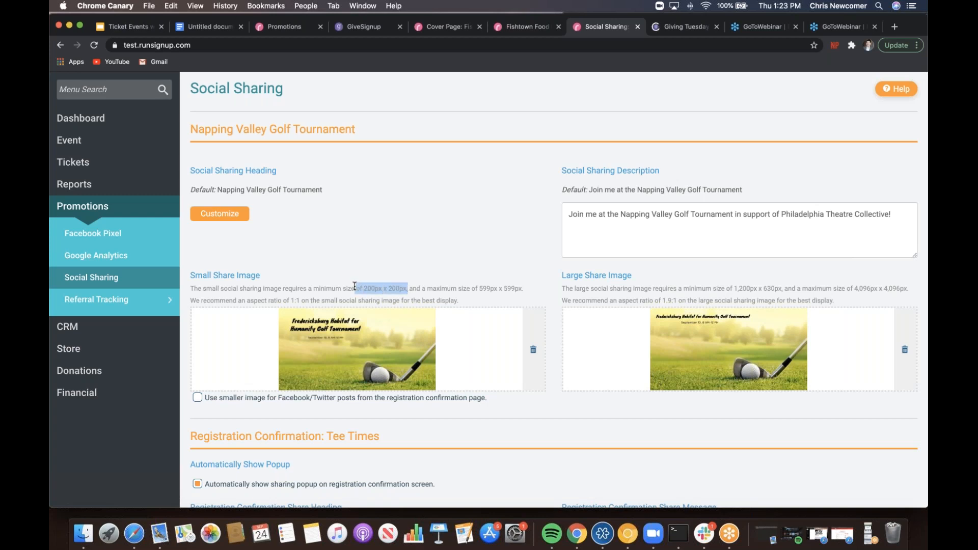
click(537, 294)
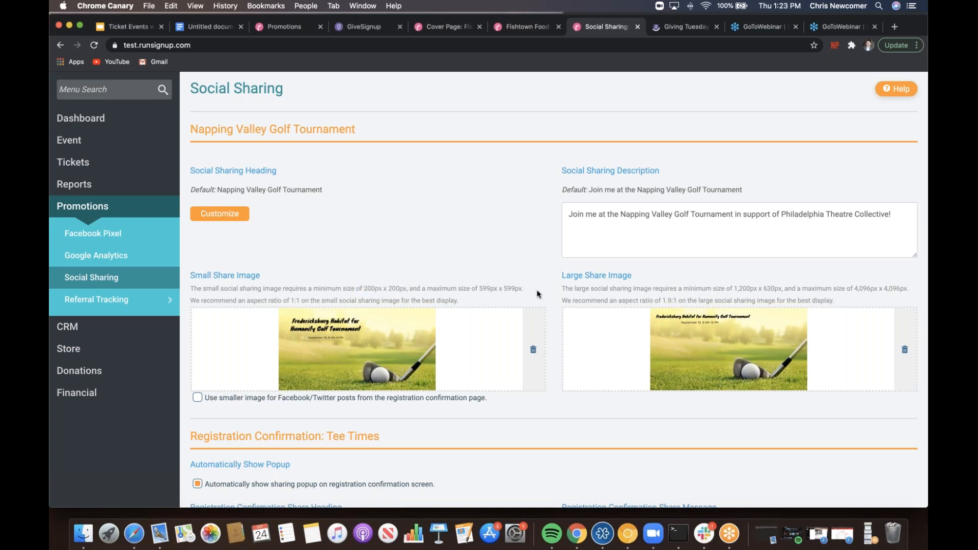
- Save the social sharing settings with the automatic sharing popup enabled
scroll(433, 296, down, 4)
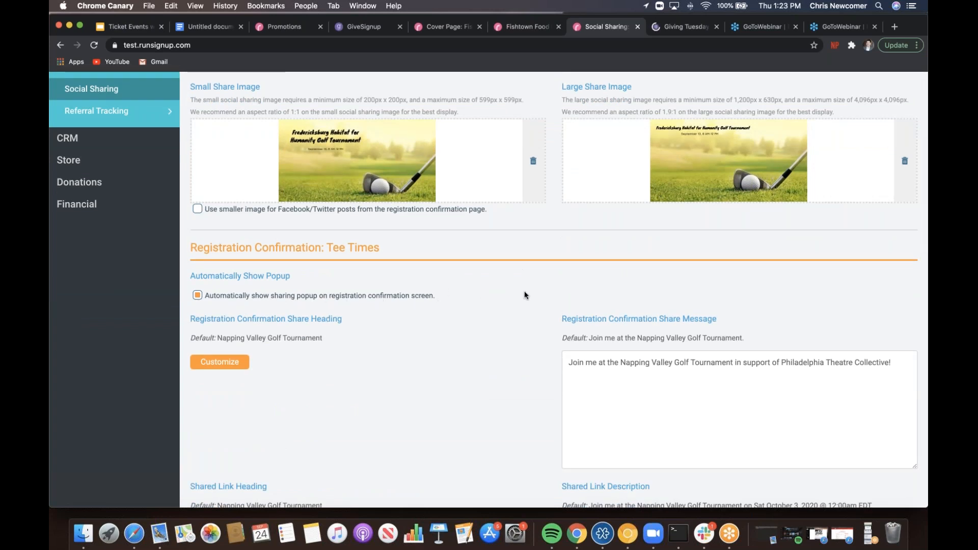
scroll(525, 295, down, 5)
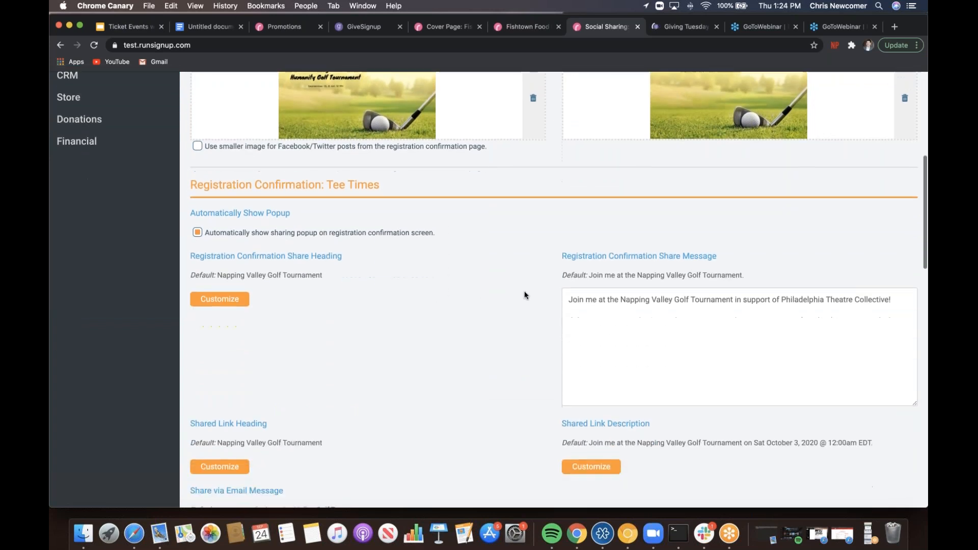
scroll(524, 295, down, 5)
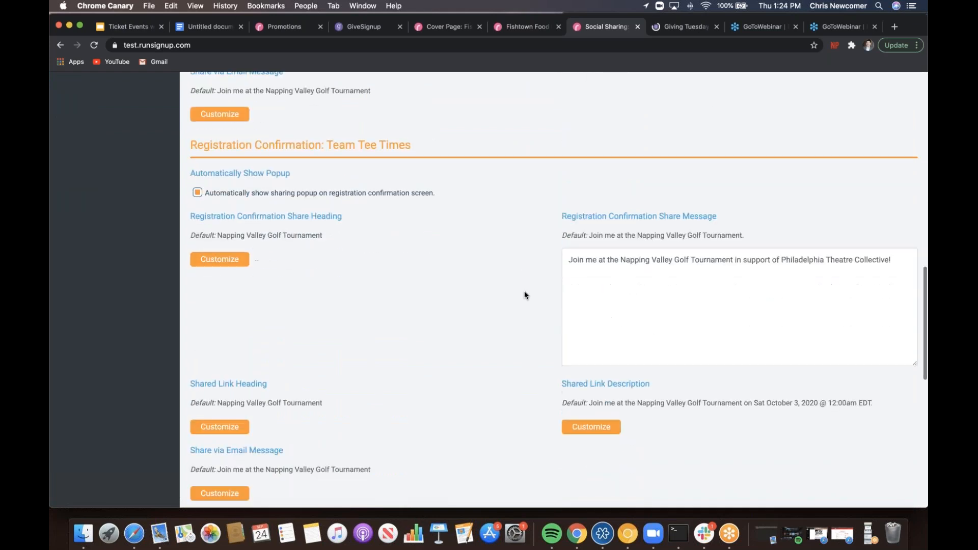
scroll(524, 295, down, 7)
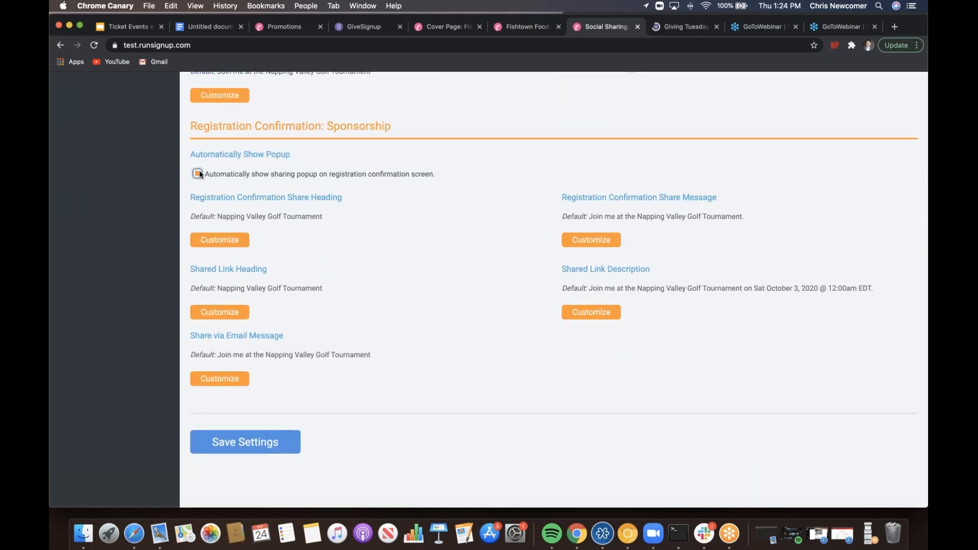
click(263, 440)
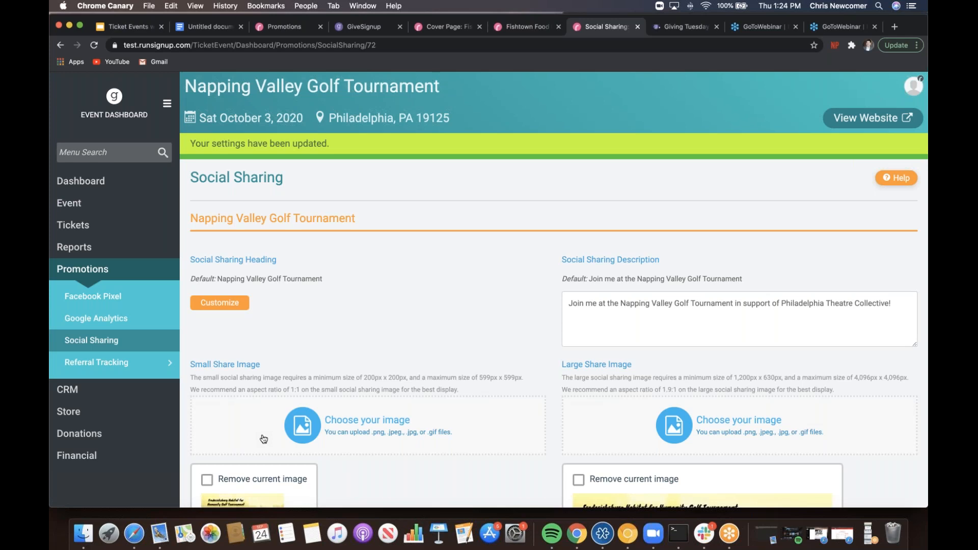
- Add a text-answer question asking how registrants heard about the Napping Valley Golf Tournament
click(131, 209)
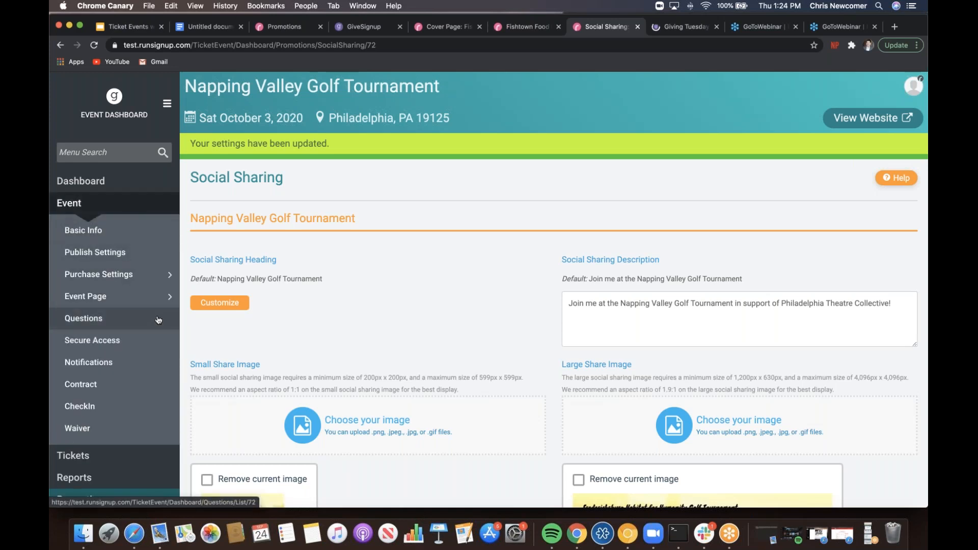
click(84, 316)
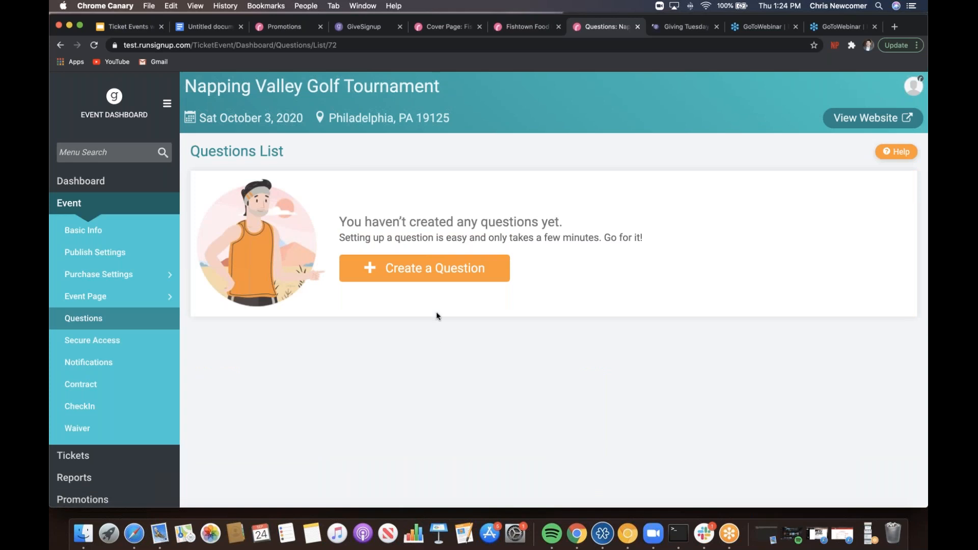
click(436, 278)
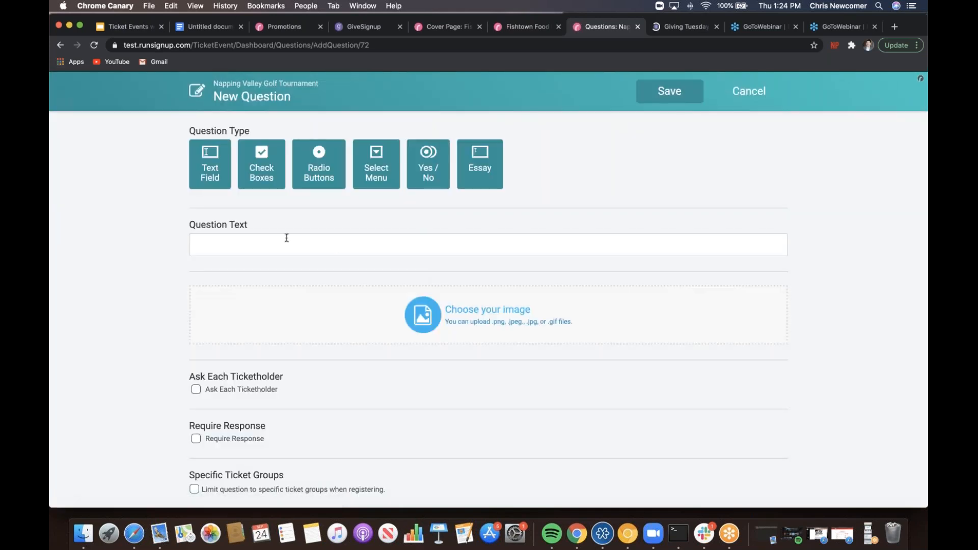
click(233, 237)
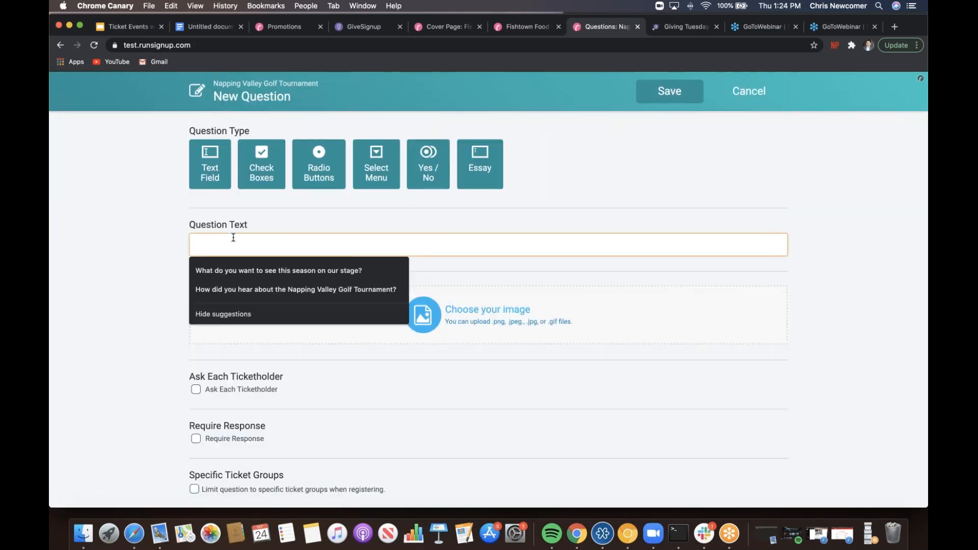
click(253, 285)
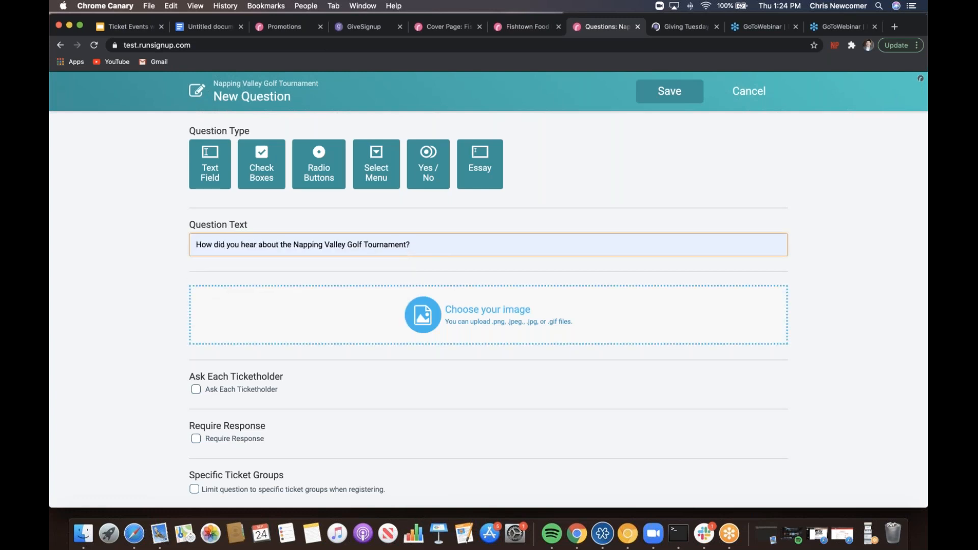
click(127, 258)
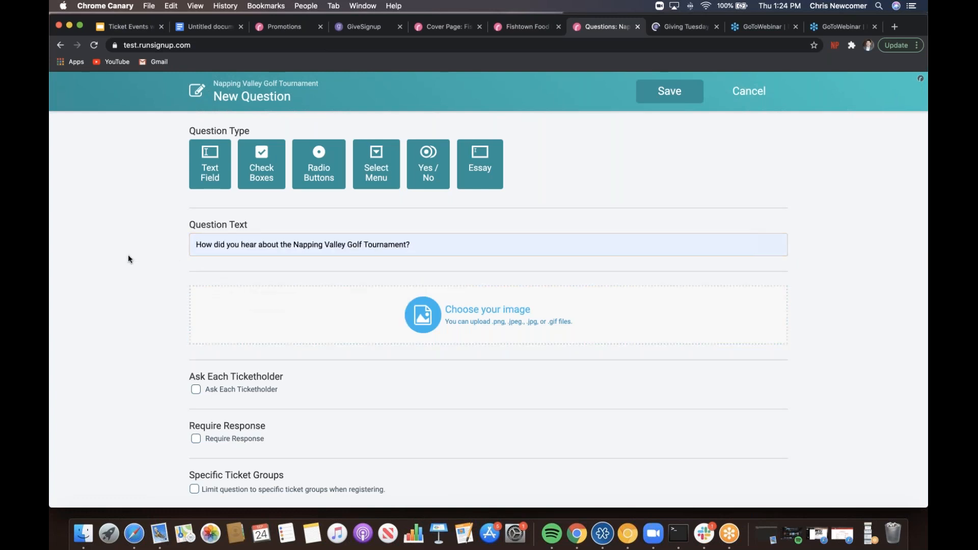
scroll(128, 259, down, 3)
scroll(128, 257, up, 3)
click(209, 171)
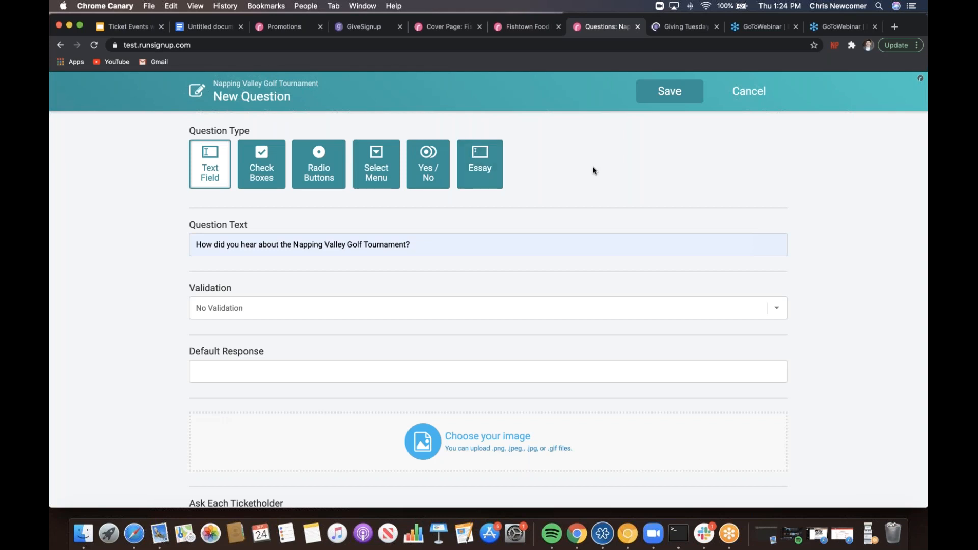
click(683, 98)
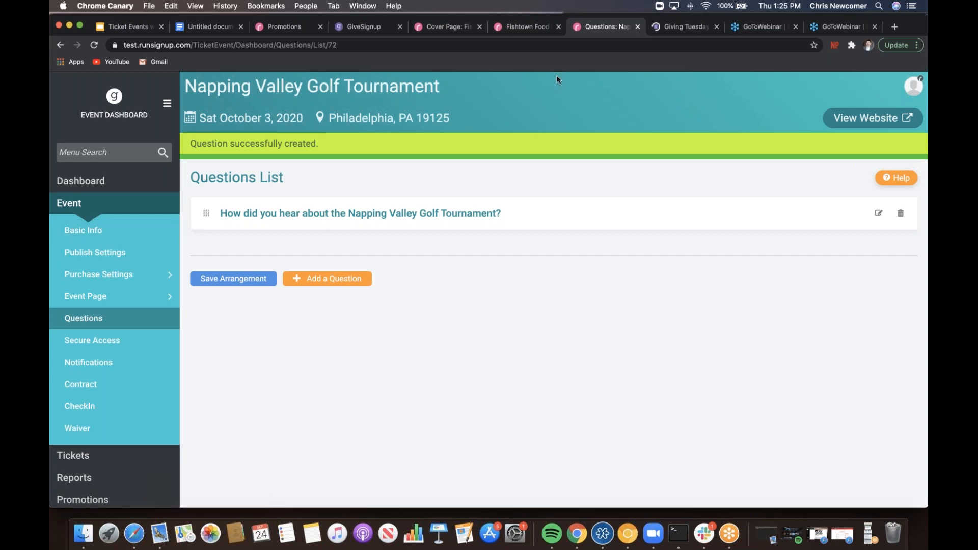
- On the public event website, start a Sponsorship sign-up with one Sponsor Booth
click(865, 118)
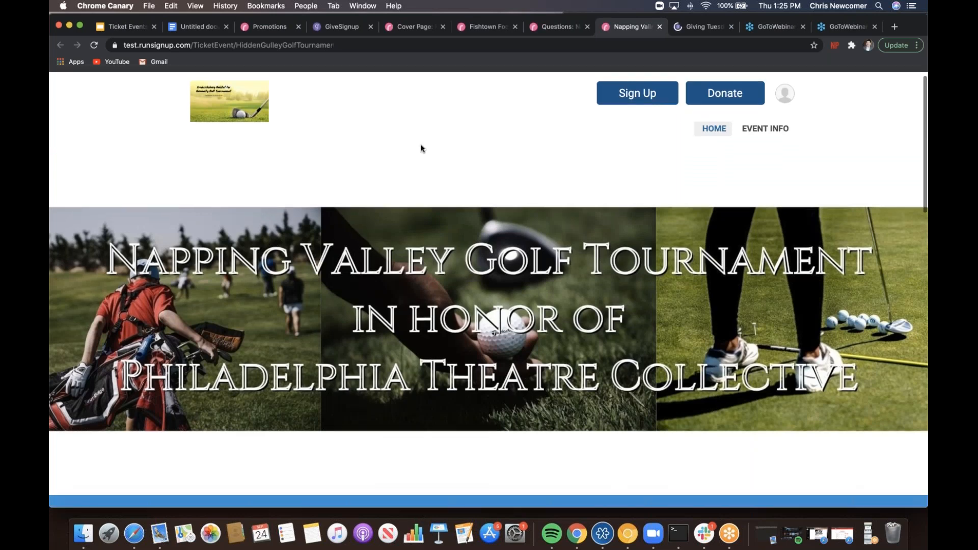
scroll(421, 148, down, 10)
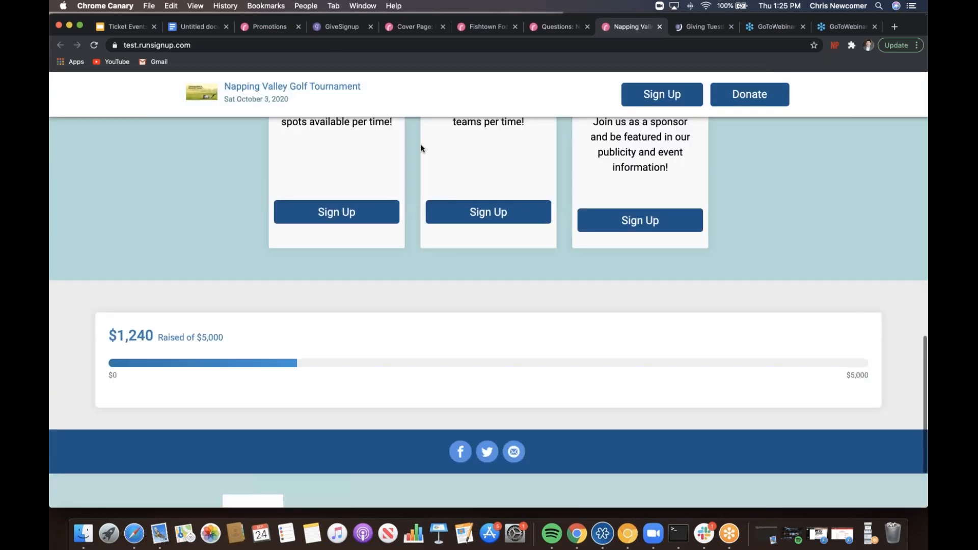
scroll(420, 144, down, 5)
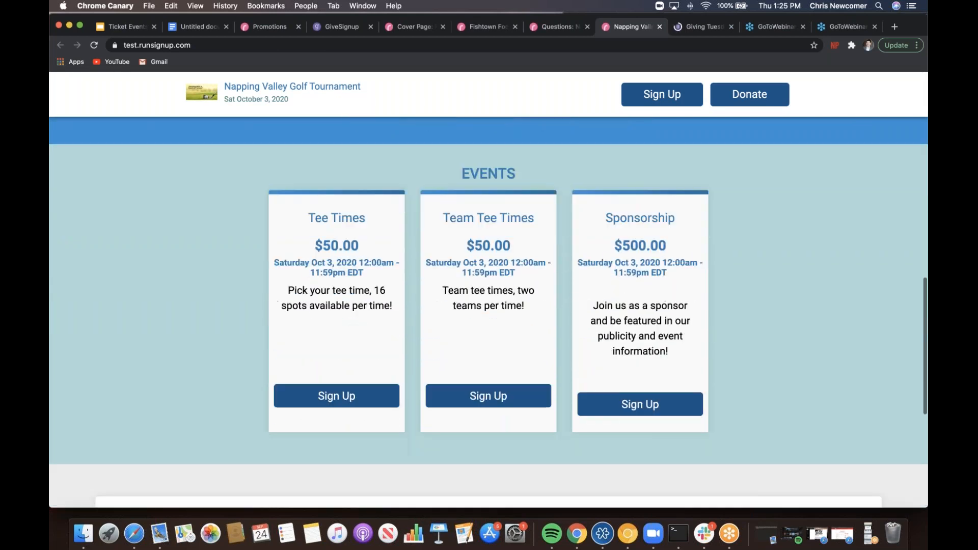
click(657, 390)
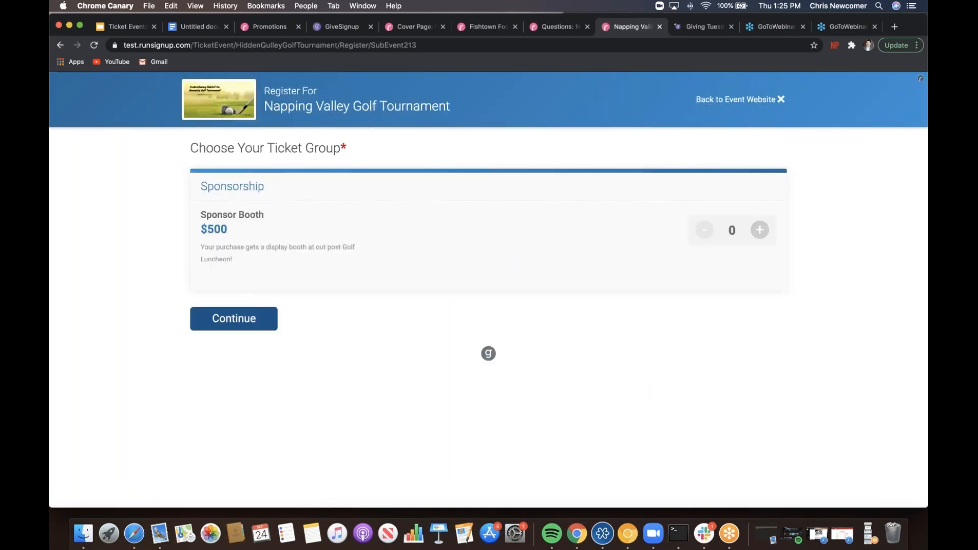
click(758, 231)
- Answer the how-did-you-hear question with 'A Friend' and continue to donations
click(214, 319)
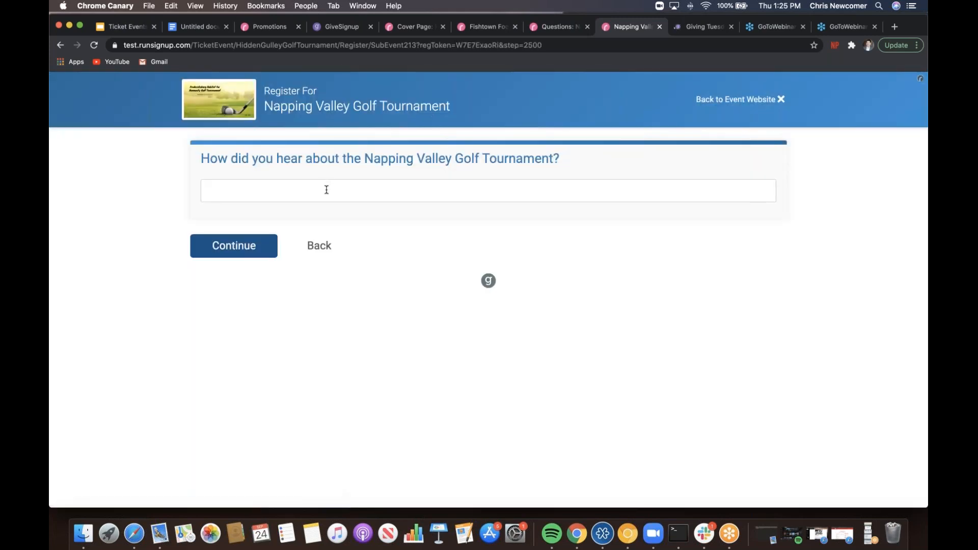
click(326, 188)
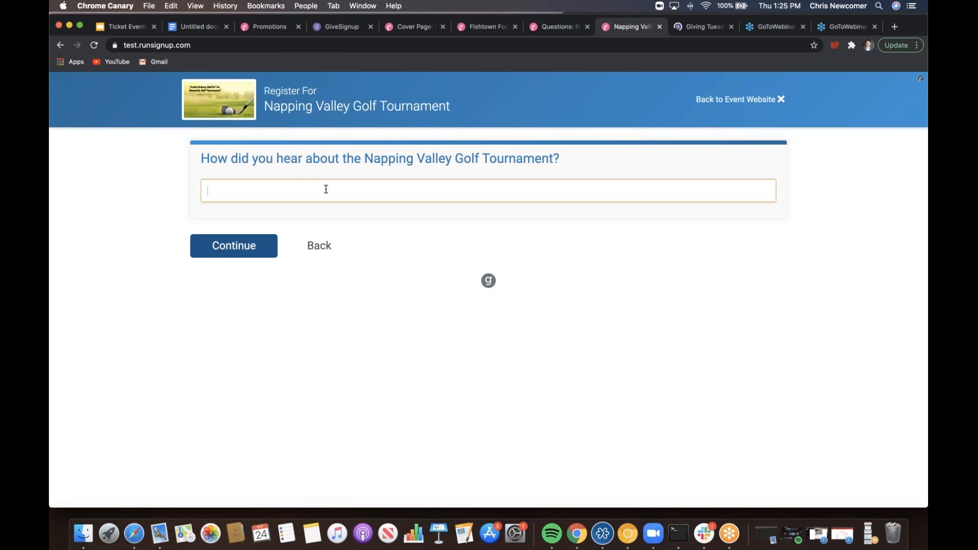
text(A Friend)
click(237, 246)
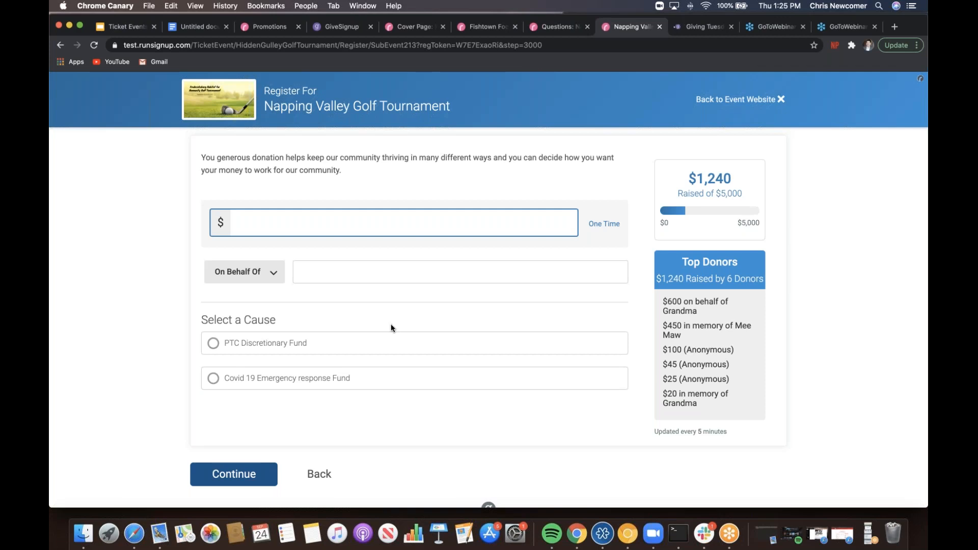
- Add a $300 gift honoring Theatre Arts for the PTC Discretionary Fund, then proceed to the $837 review
click(302, 229)
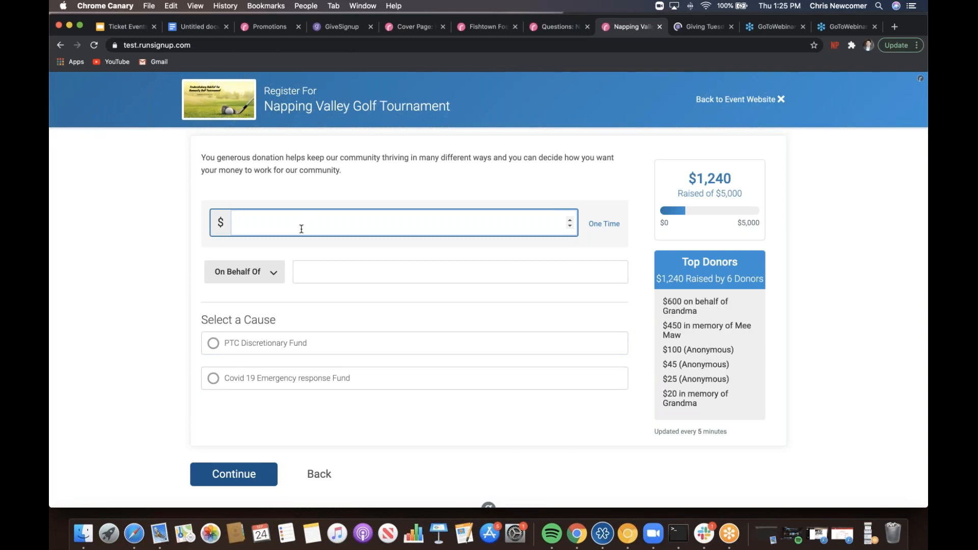
text(300)
click(278, 280)
click(249, 305)
click(326, 273)
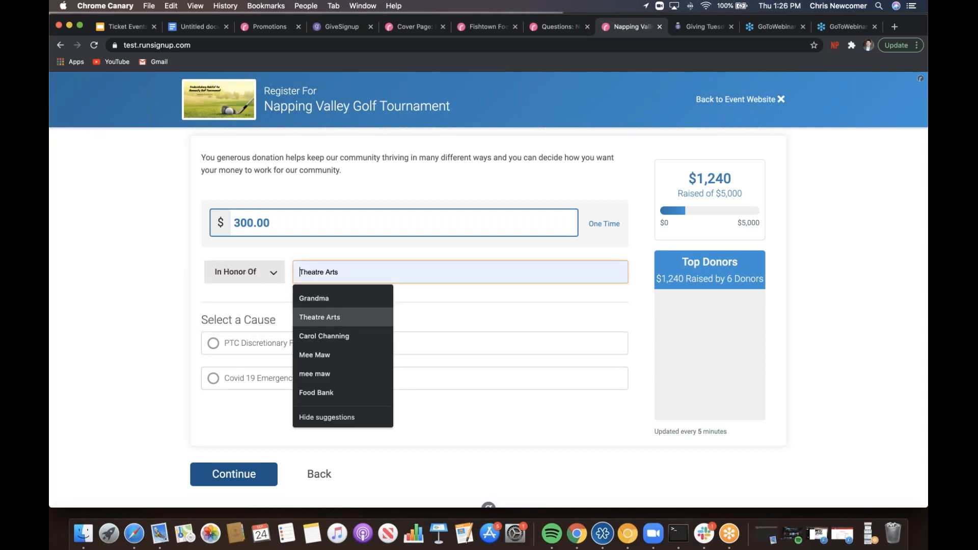
click(325, 313)
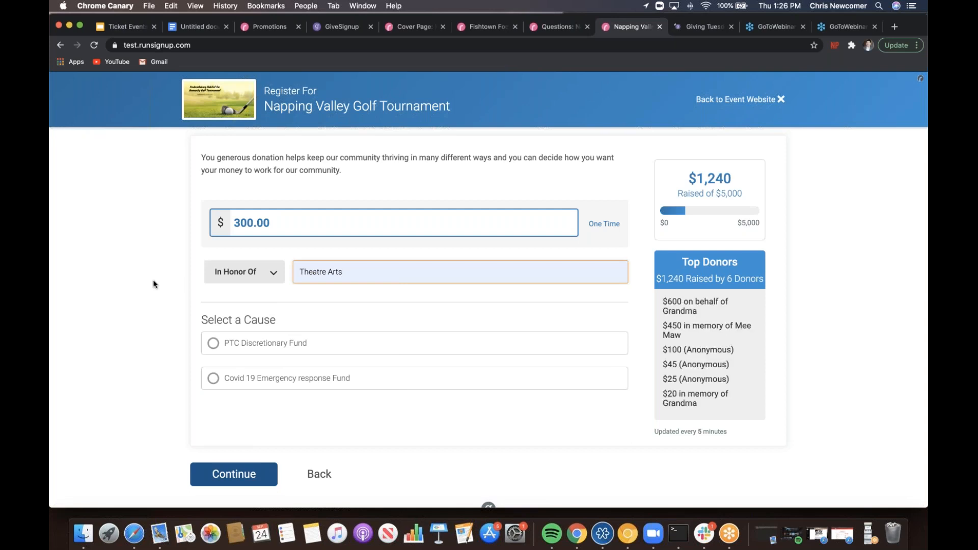
click(214, 347)
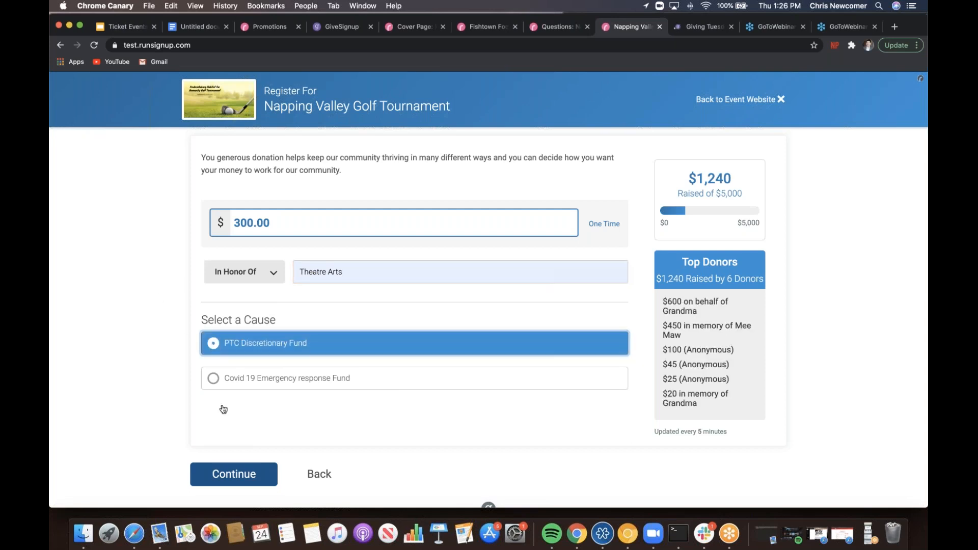
click(242, 475)
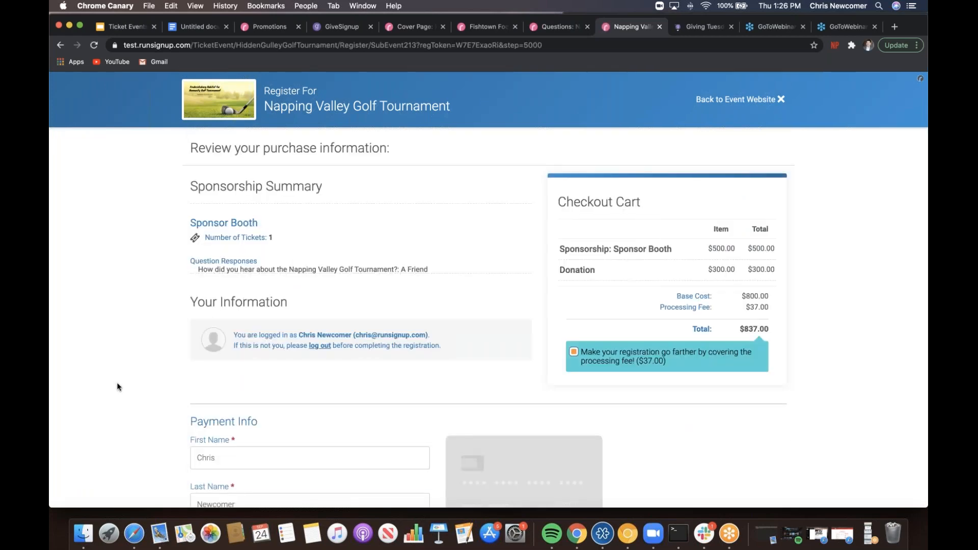
- Enter the test card number, February 2023 expiry and security code
scroll(117, 387, down, 5)
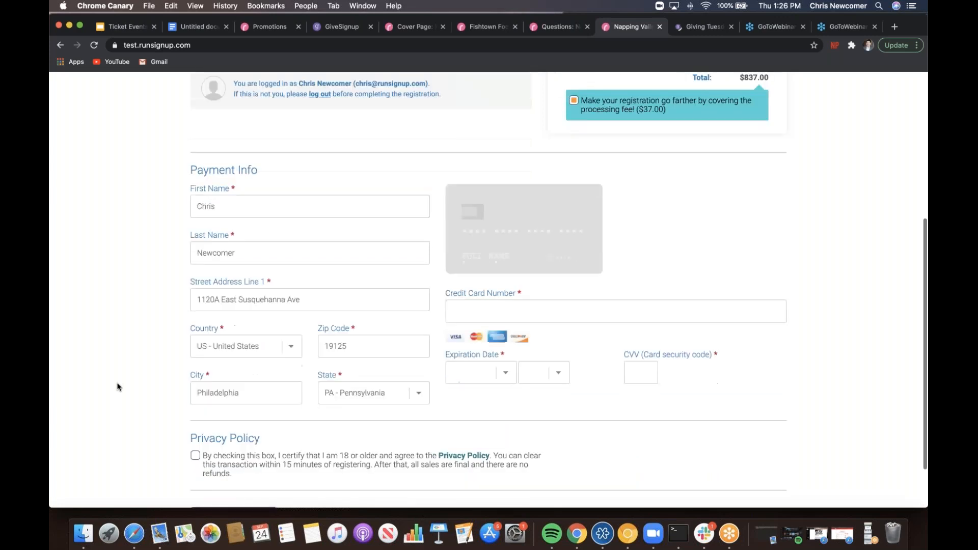
scroll(117, 387, down, 2)
click(464, 247)
text(4111 1111 1111 1111)
click(506, 308)
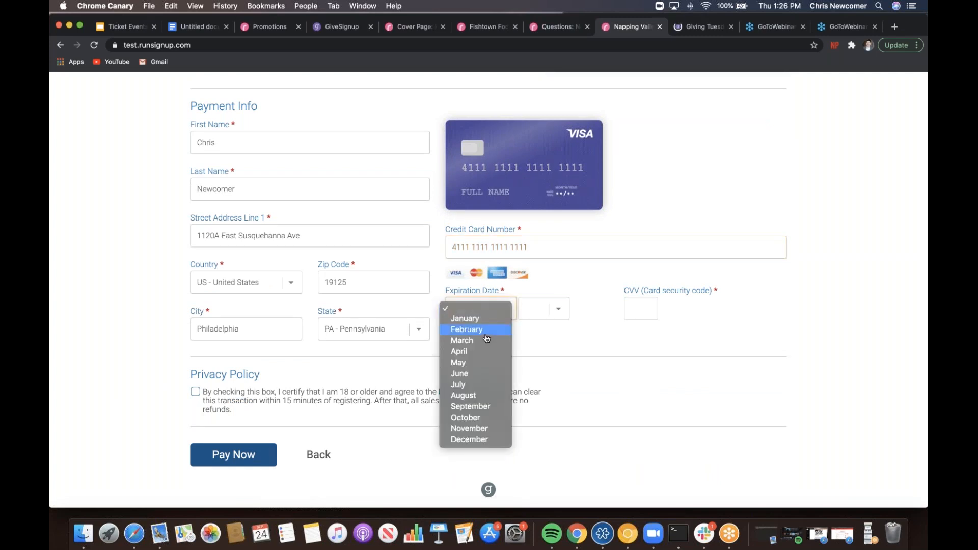
click(486, 338)
click(539, 310)
click(533, 351)
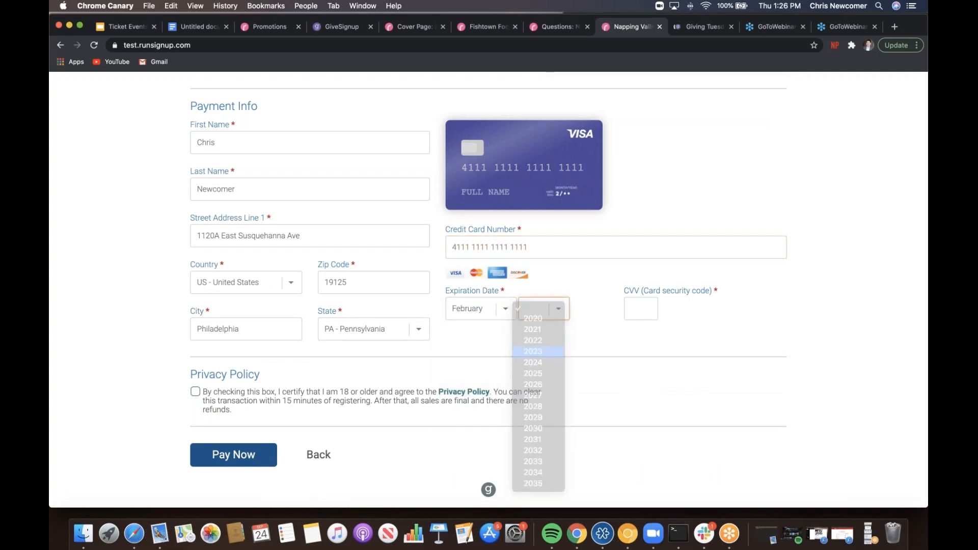
click(632, 308)
text(123)
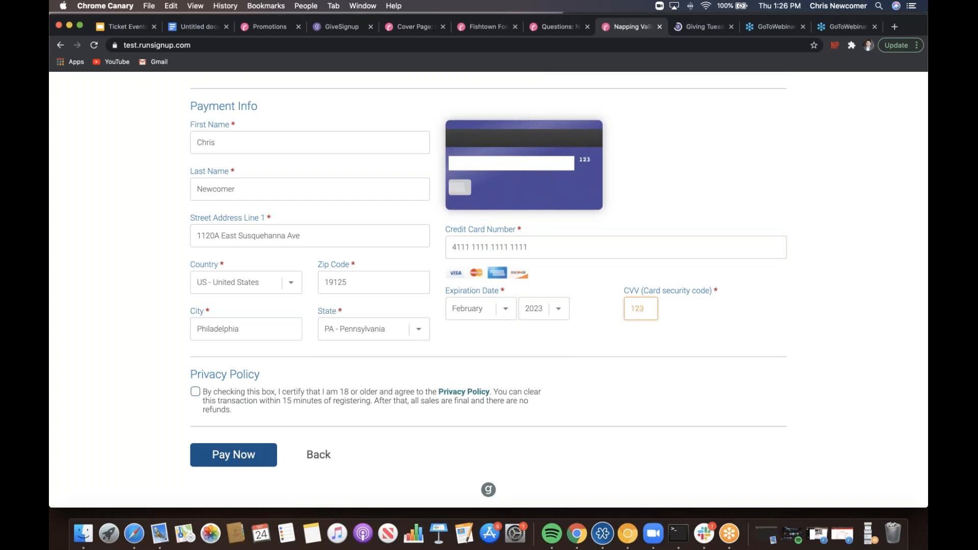
- Accept the privacy policy, pay the $837 order, and close the sharing prompt
click(195, 391)
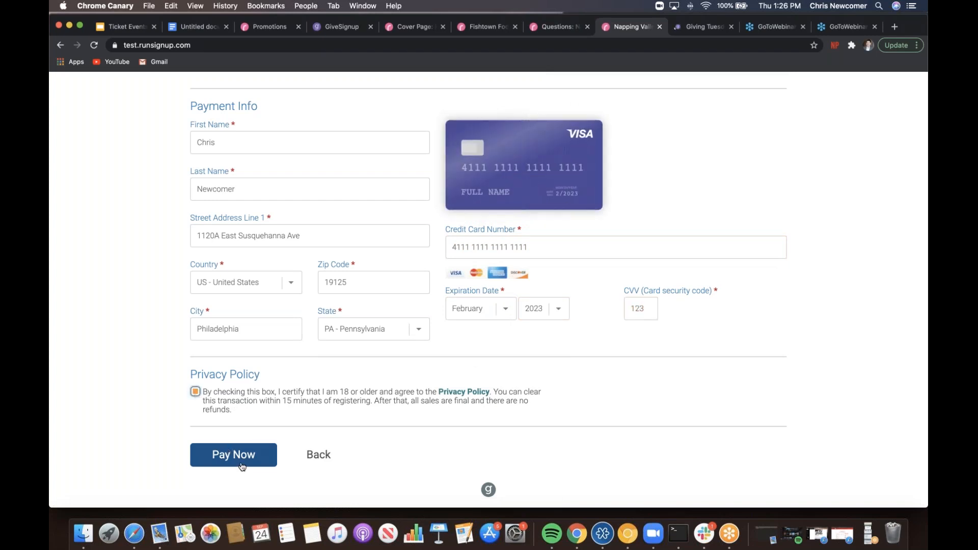
click(243, 460)
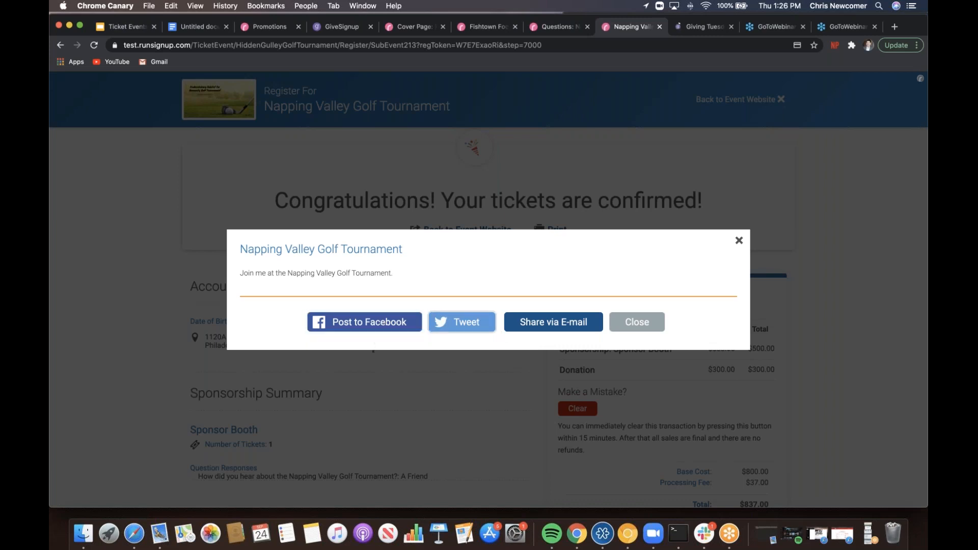
click(632, 325)
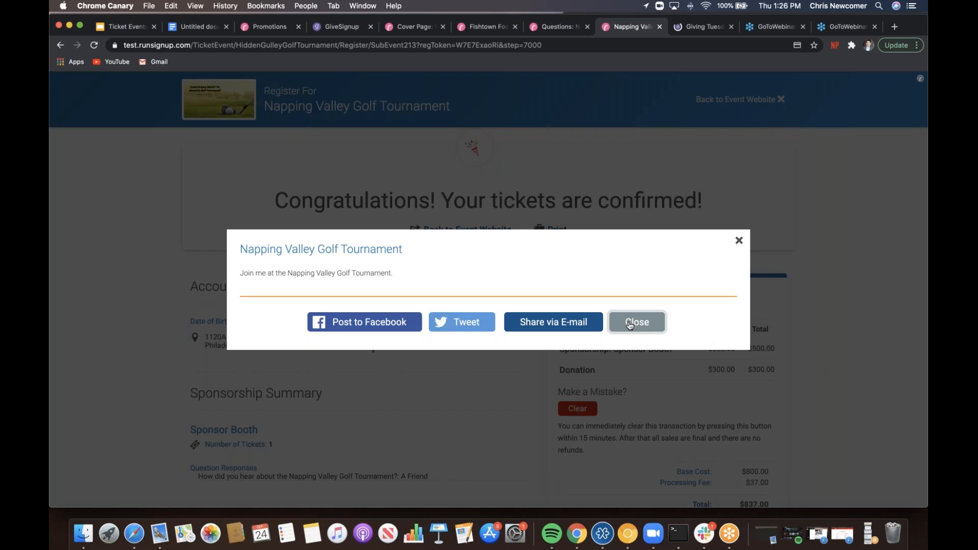
click(630, 324)
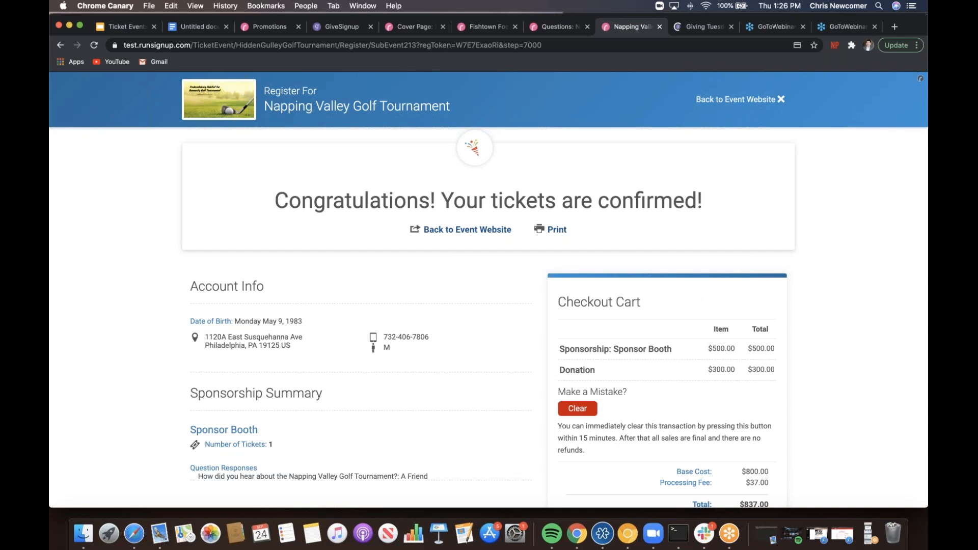
- Review the Giving Tuesday Resource Hub's free campaign options and Fall Cram Session webinar resources
click(701, 28)
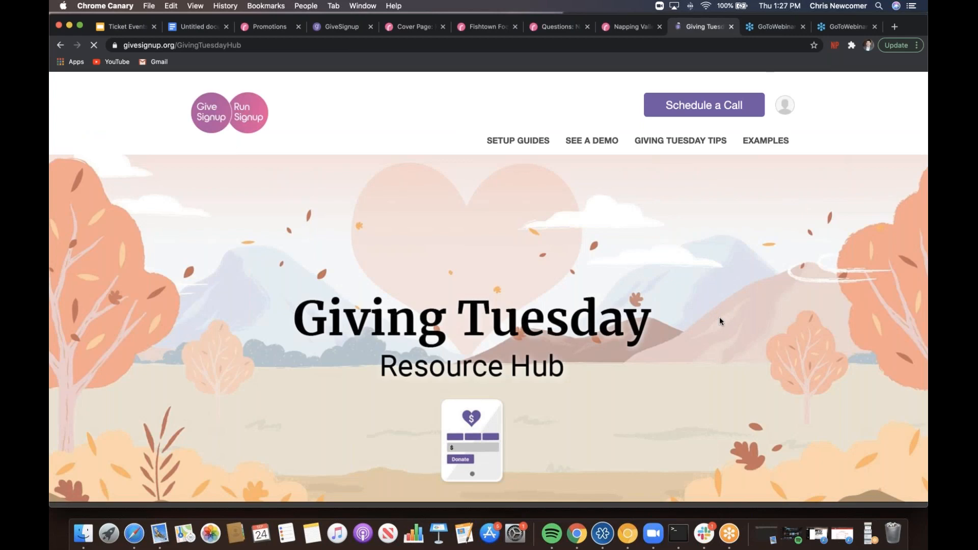
scroll(719, 321, down, 4)
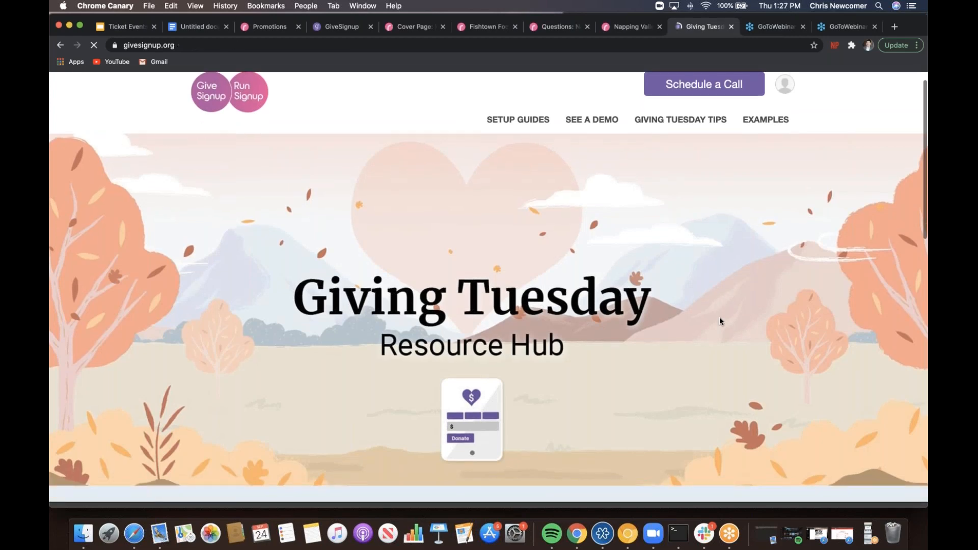
scroll(718, 321, down, 9)
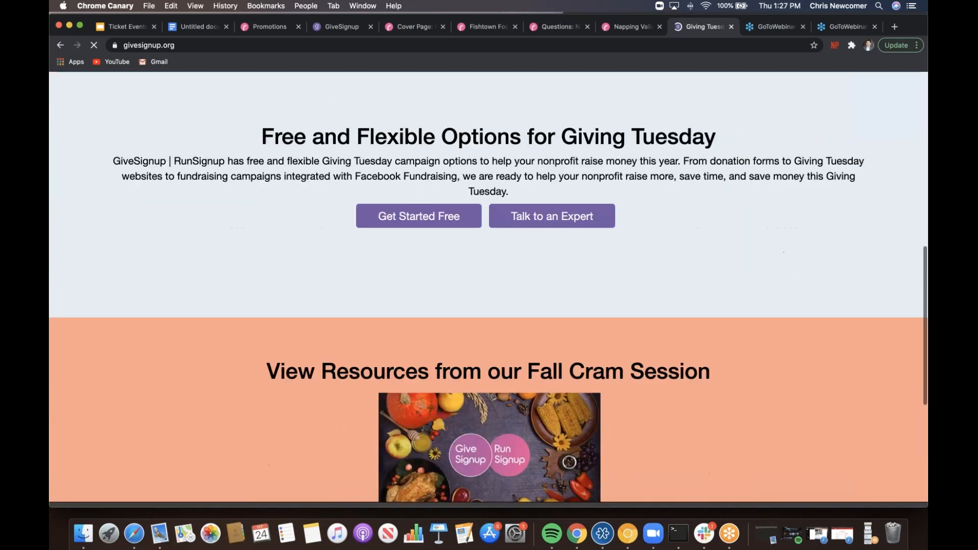
scroll(489, 285, down, 2)
scroll(488, 285, up, 15)
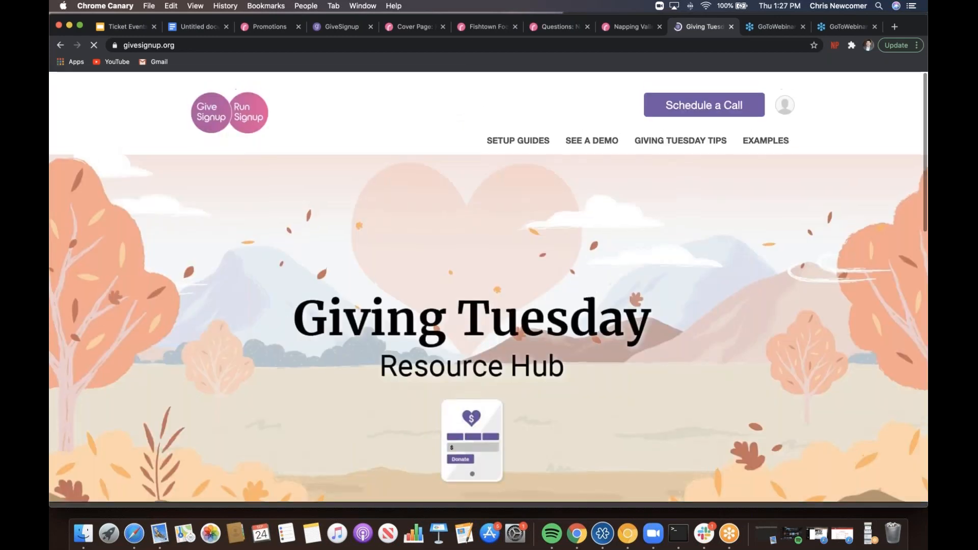
scroll(489, 285, down, 5)
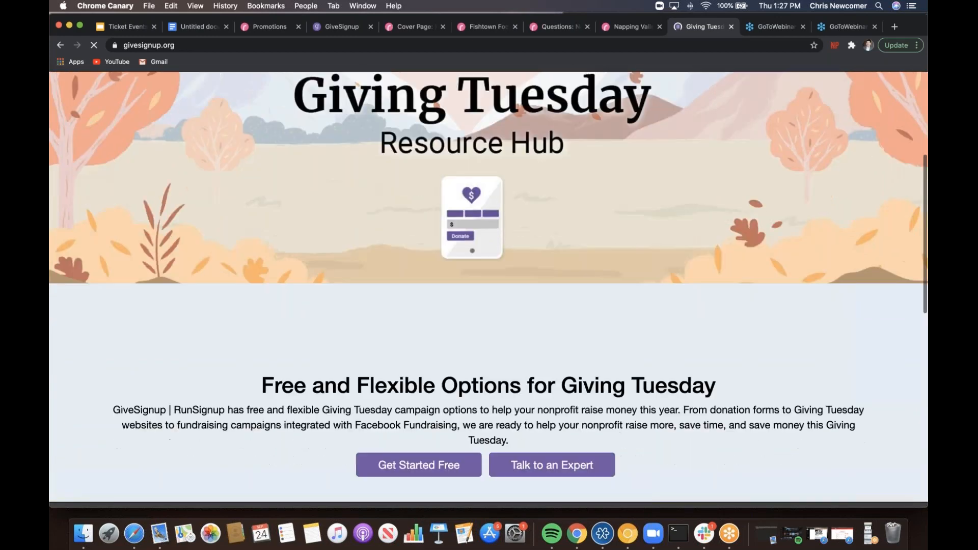
scroll(489, 285, down, 1)
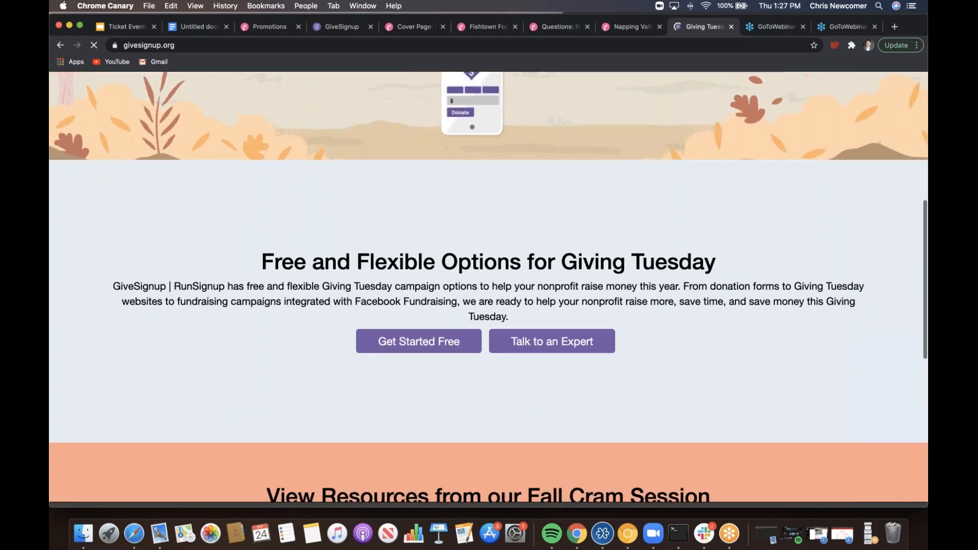
scroll(488, 285, down, 1)
scroll(489, 285, down, 5)
scroll(489, 285, up, 2)
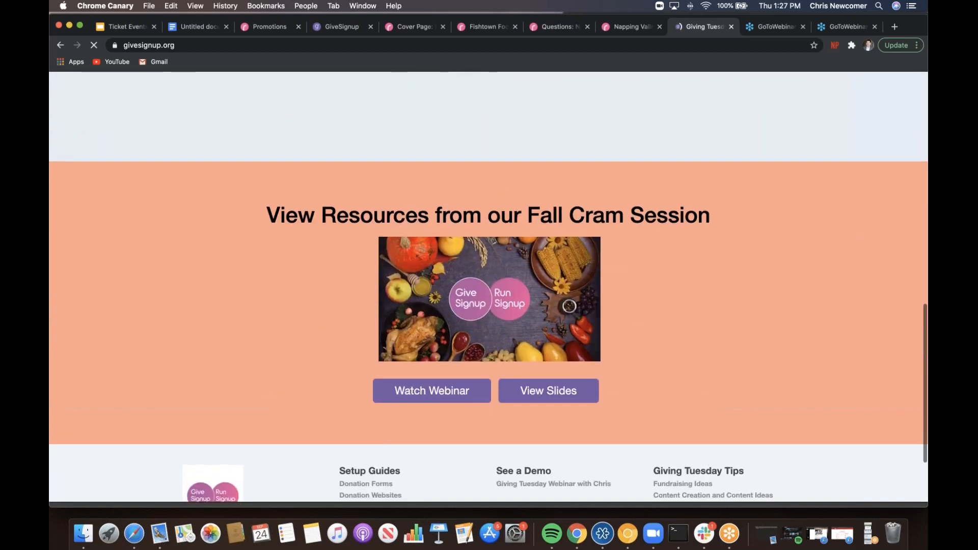
scroll(569, 382, up, 10)
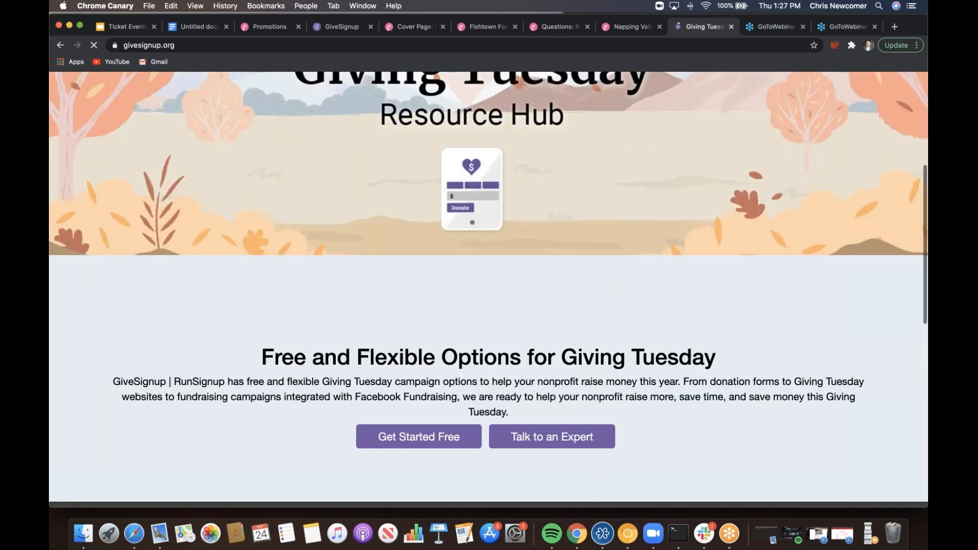
scroll(488, 285, up, 1)
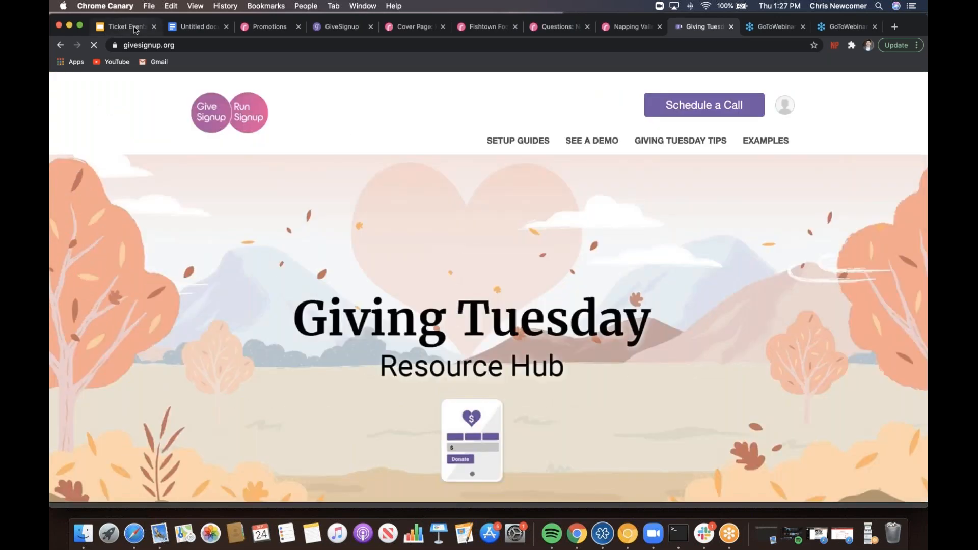
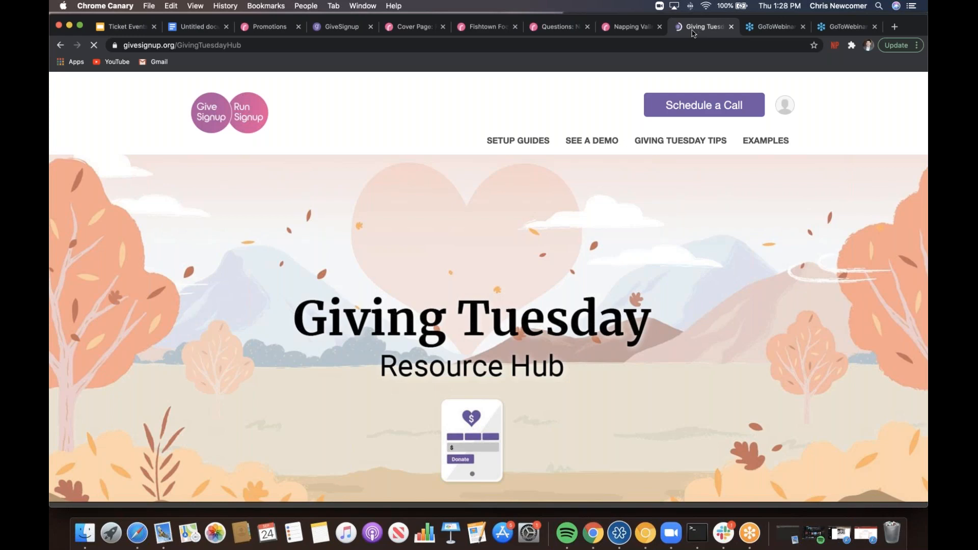
- Show the Napping Valley Golf Tournament ticket confirmation totaling $837.00
click(629, 28)
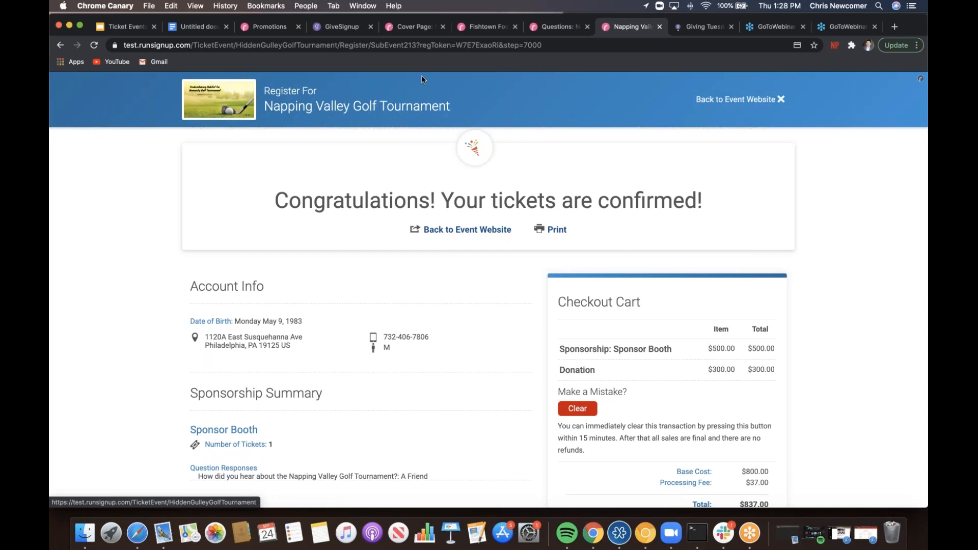
- From the event's Questions dashboard, open the Event Page > Cover Page settings
click(560, 32)
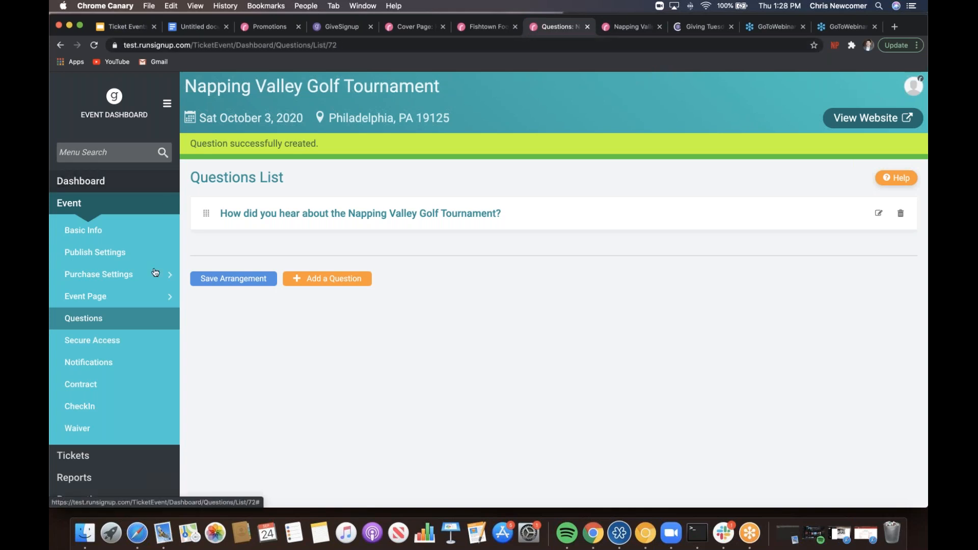
click(167, 277)
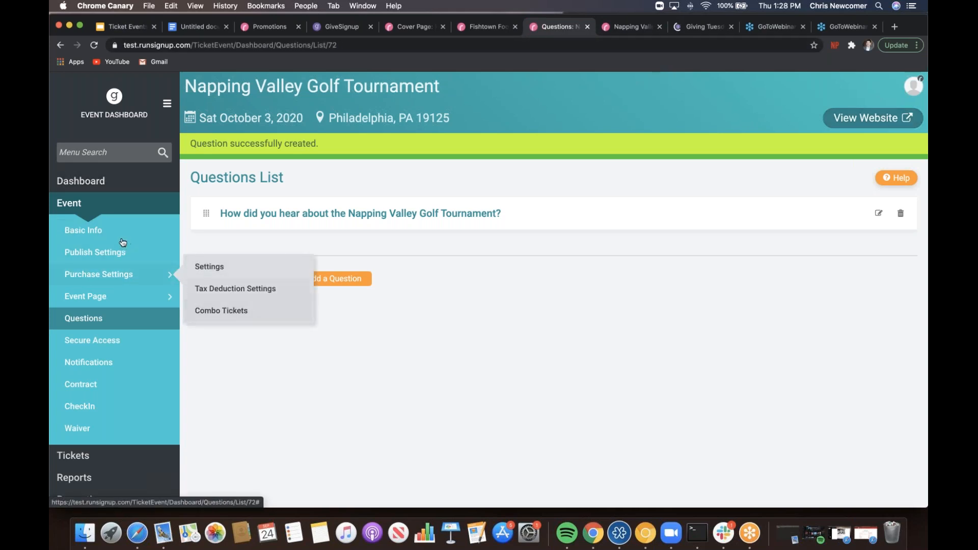
click(143, 297)
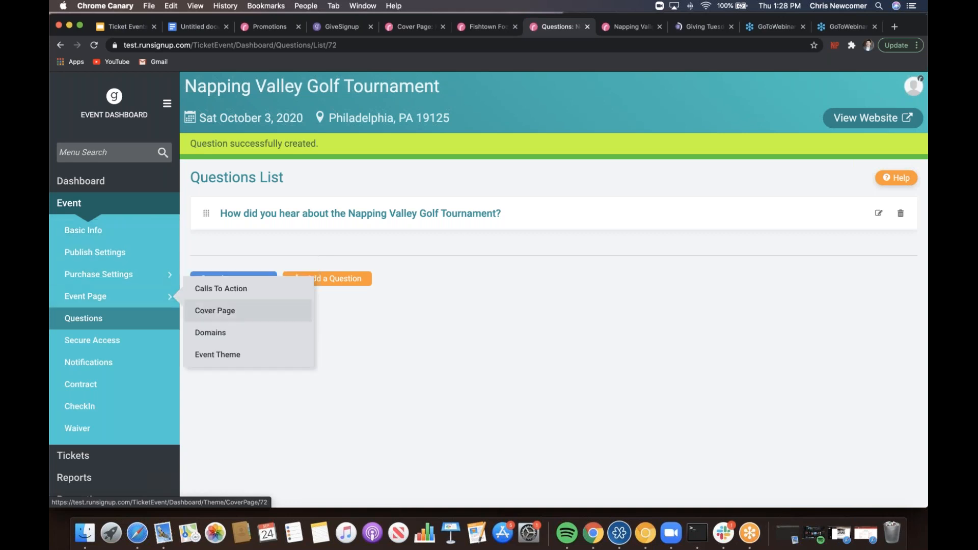
click(214, 310)
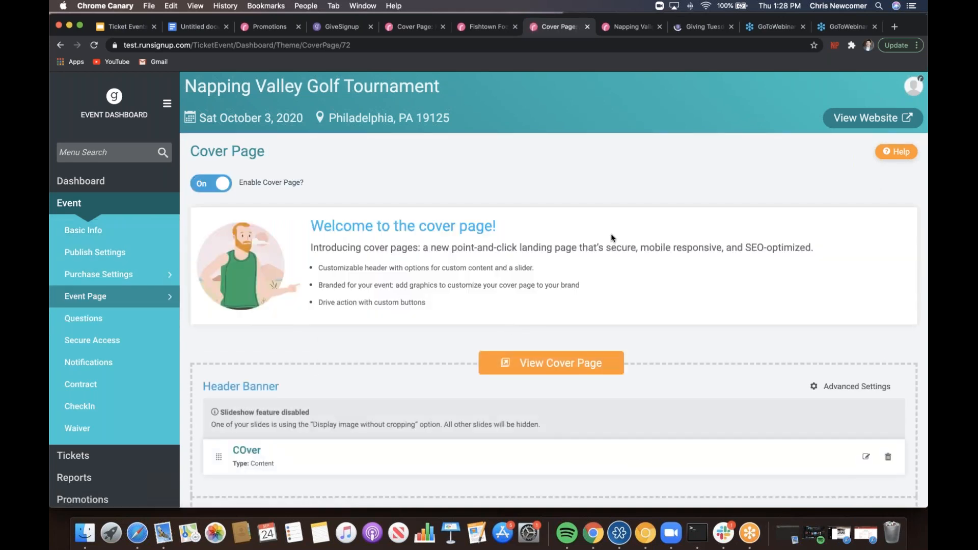
- Add a Full Width content block to the cover page named 'Sponsor Banner'
scroll(610, 233, down, 15)
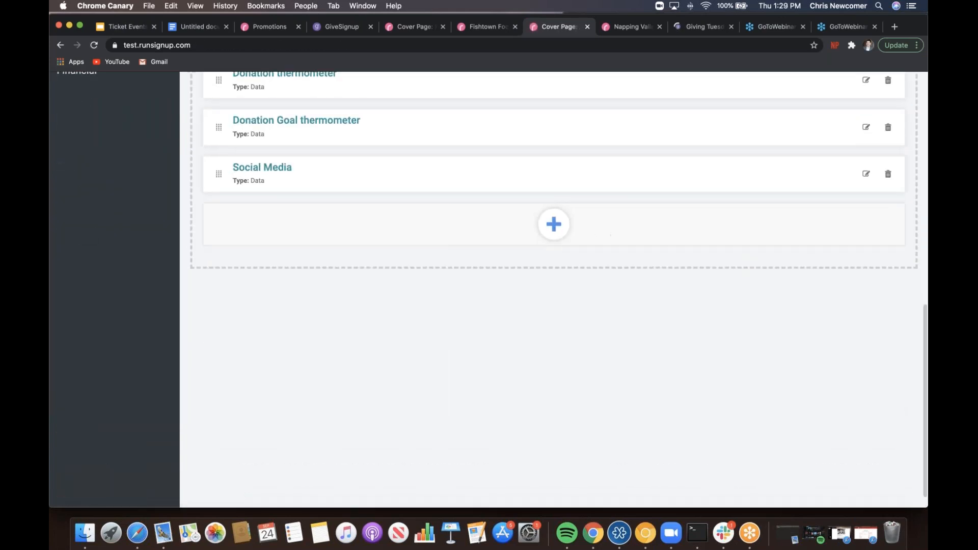
click(557, 226)
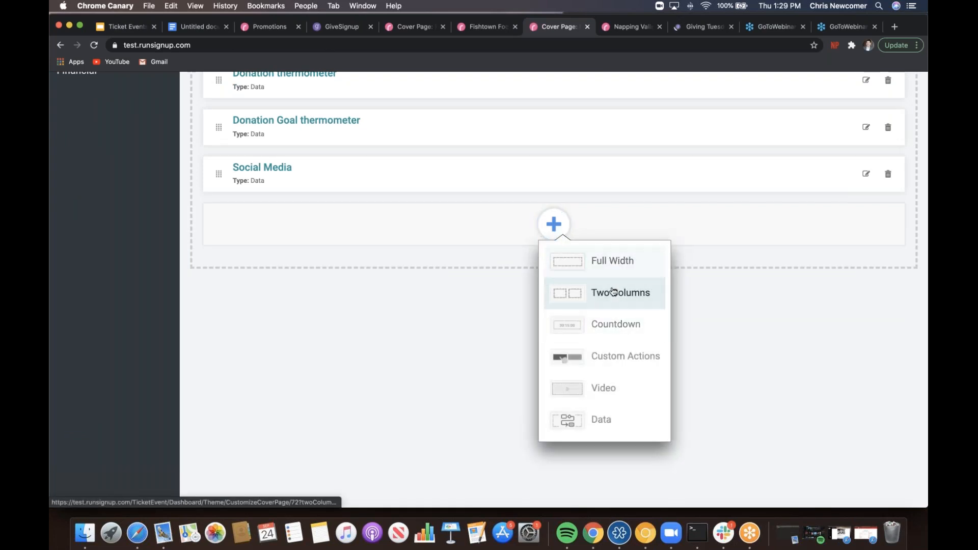
click(610, 262)
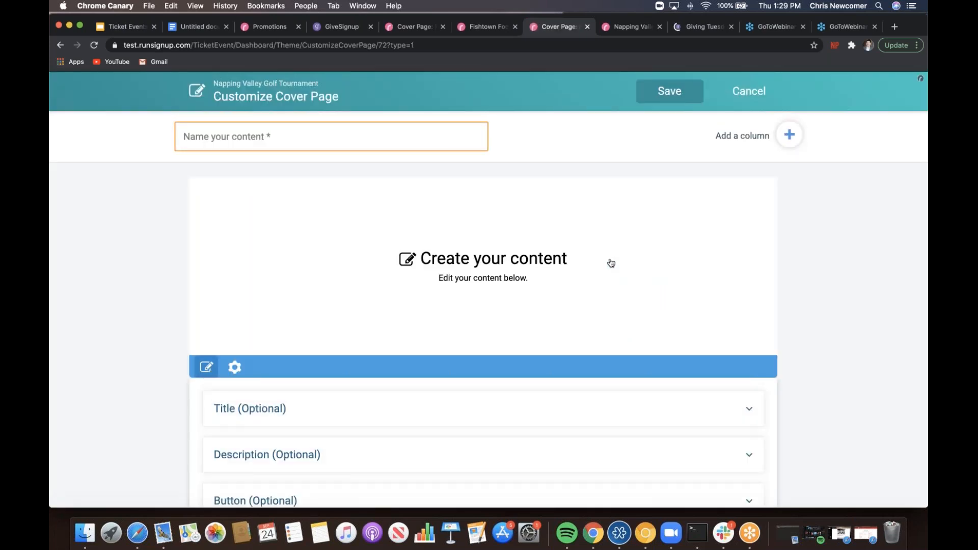
click(278, 135)
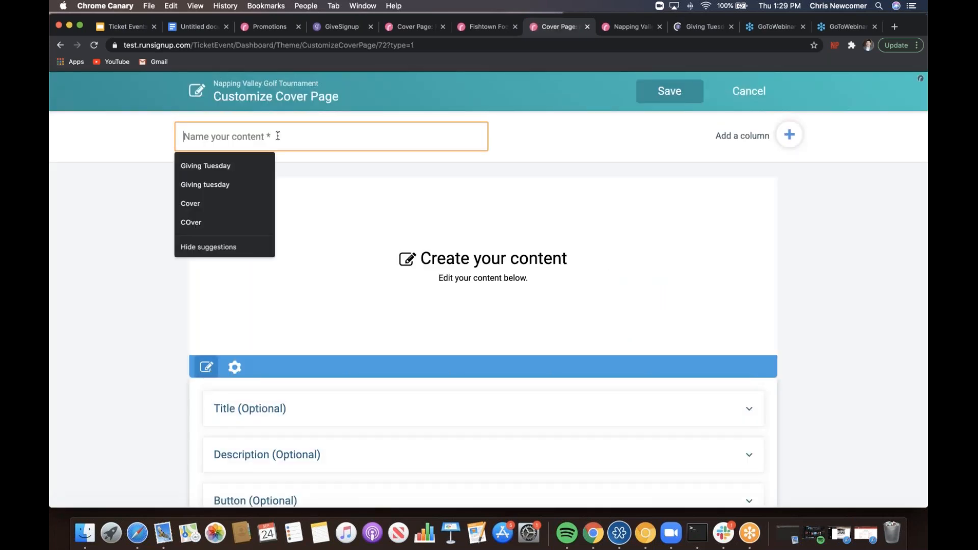
text(Sponsor )
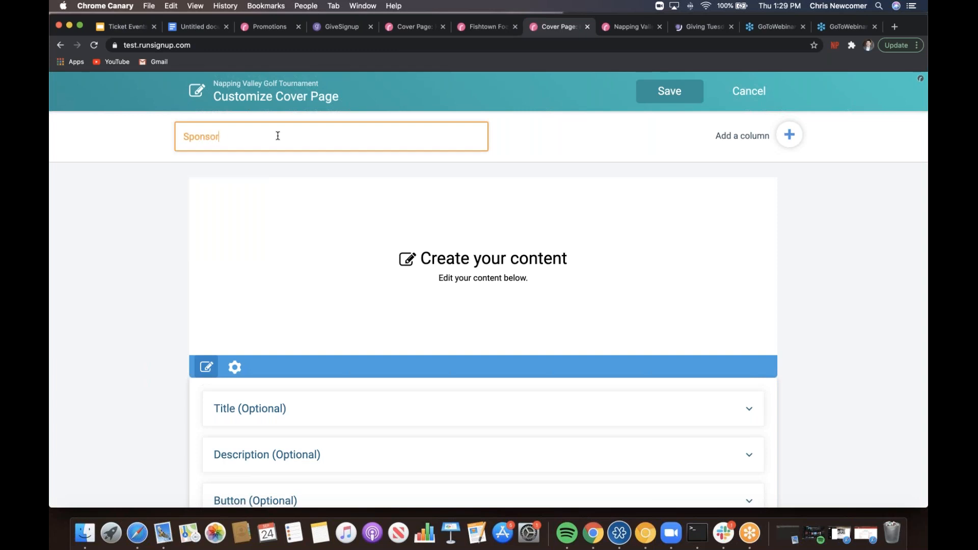
text(Banner)
click(224, 277)
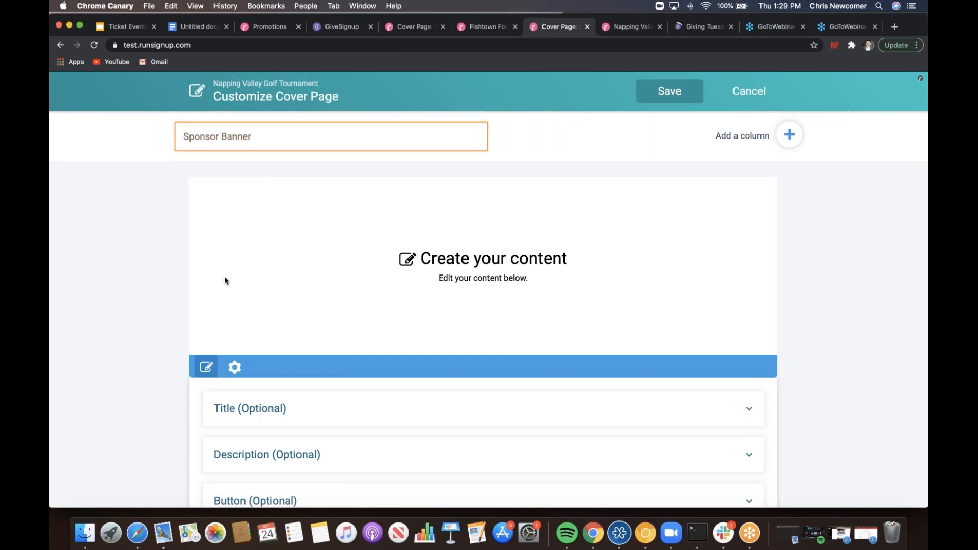
scroll(225, 279, down, 2)
scroll(224, 275, down, 3)
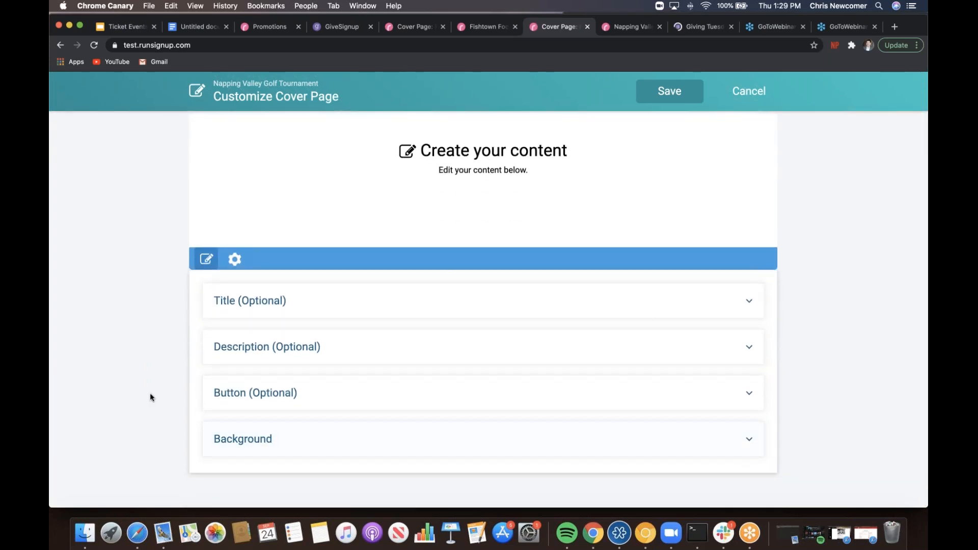
- Upload golf tournament banner.png as the Sponsor Banner's background image
click(267, 439)
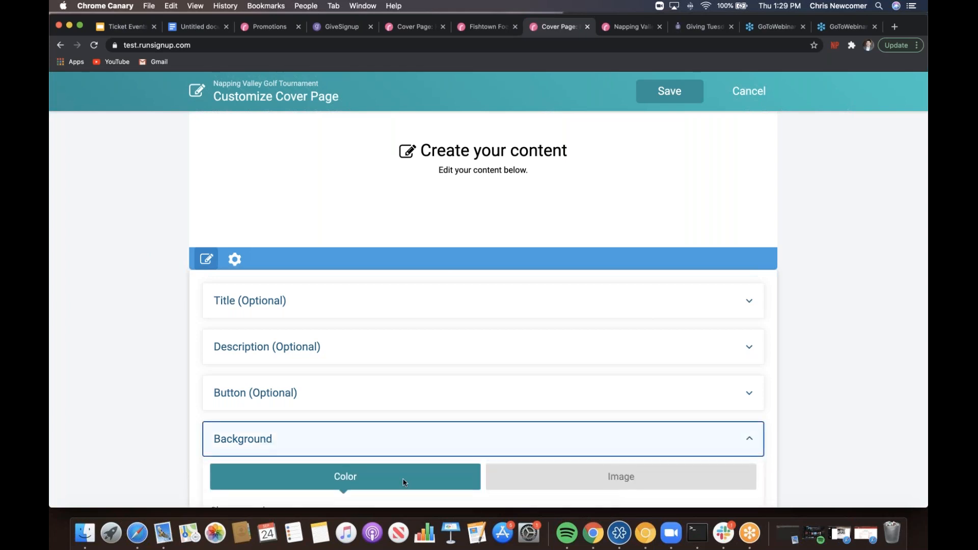
click(550, 481)
scroll(473, 412, down, 3)
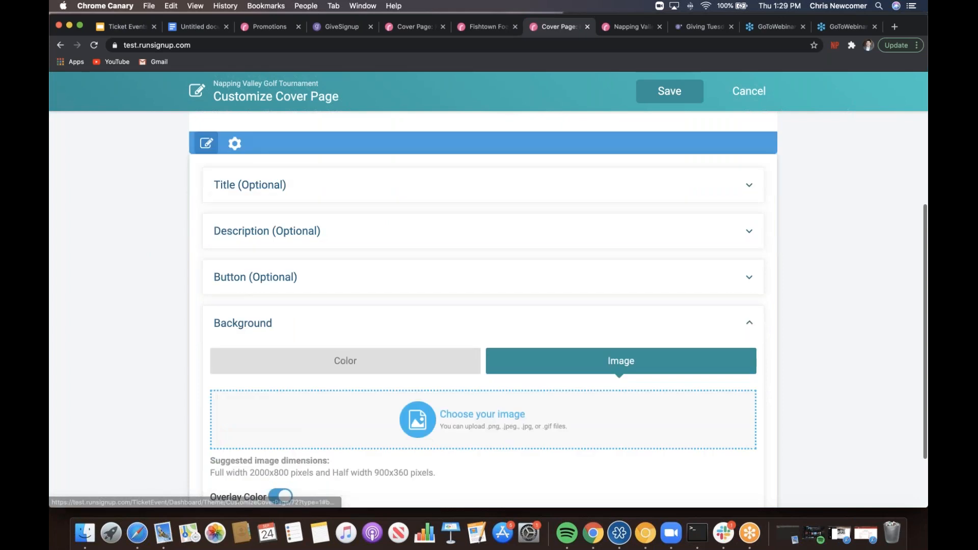
click(406, 358)
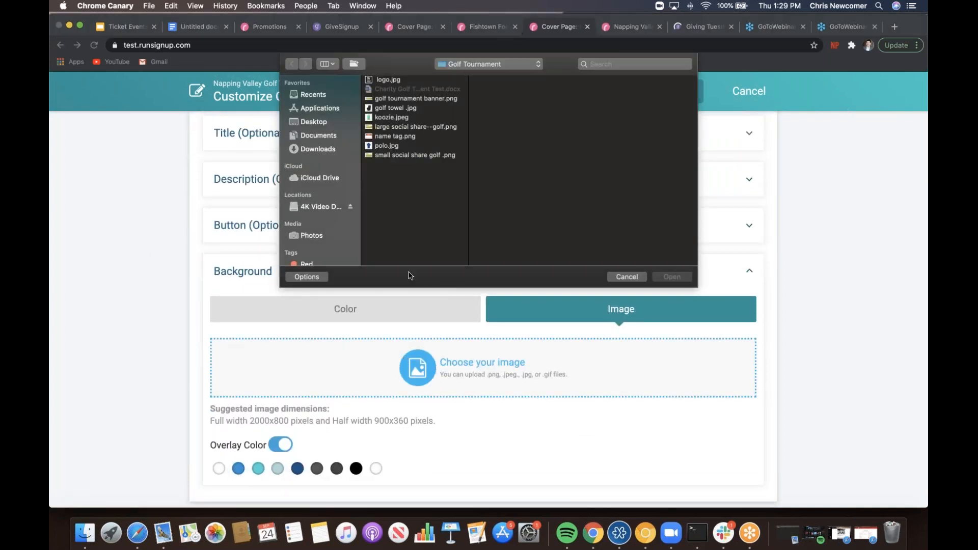
click(422, 99)
click(417, 109)
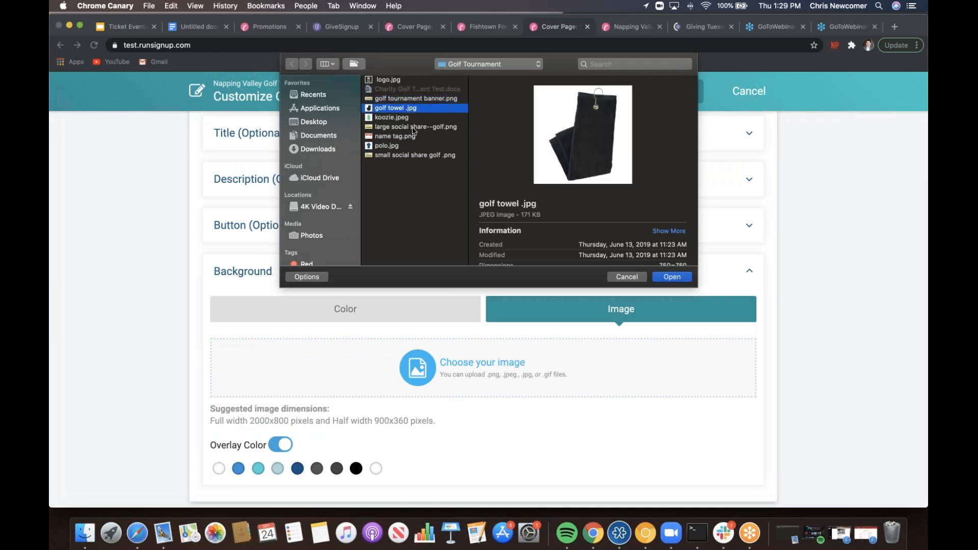
click(416, 156)
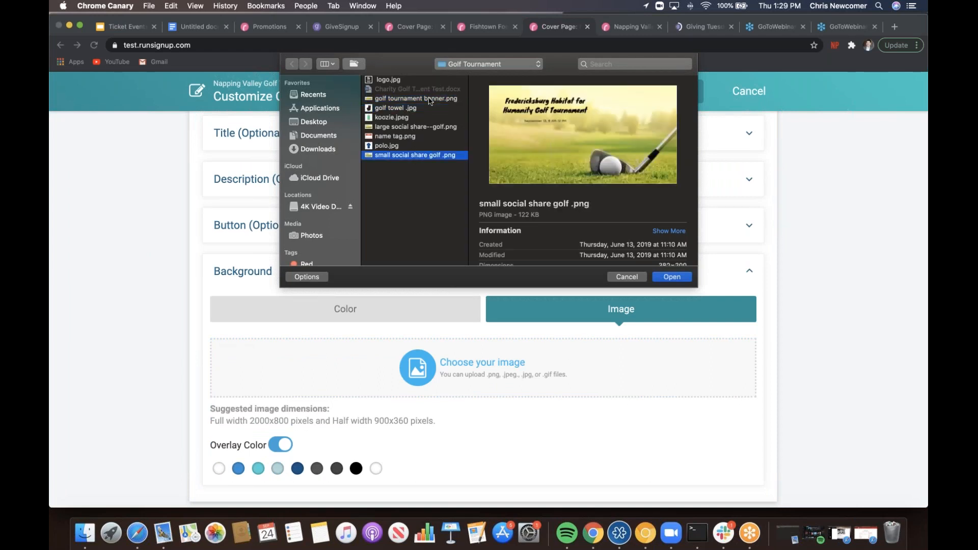
click(430, 99)
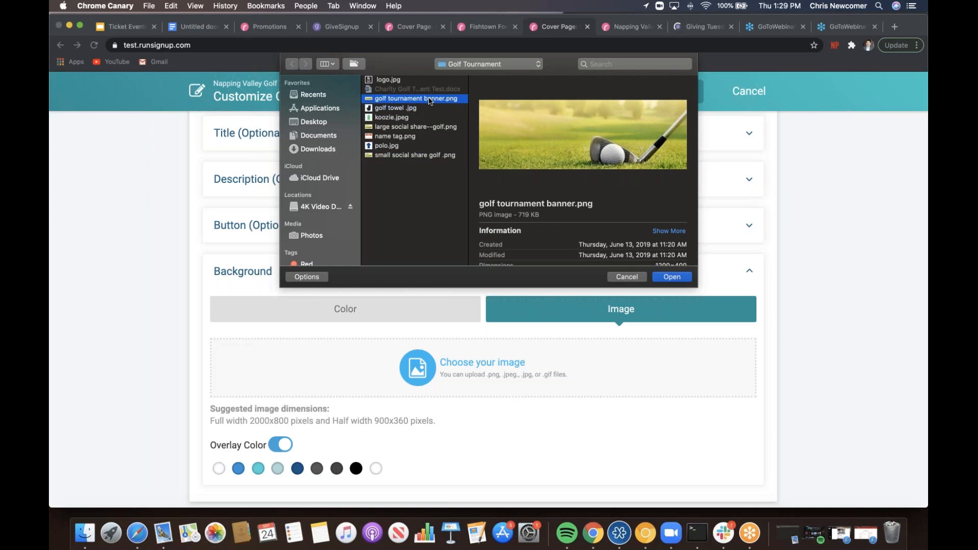
click(670, 278)
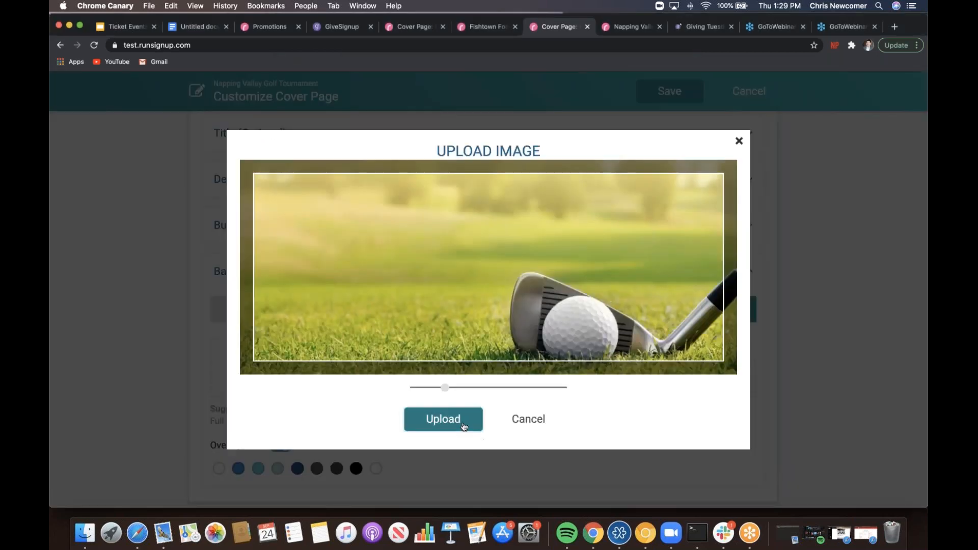
click(465, 421)
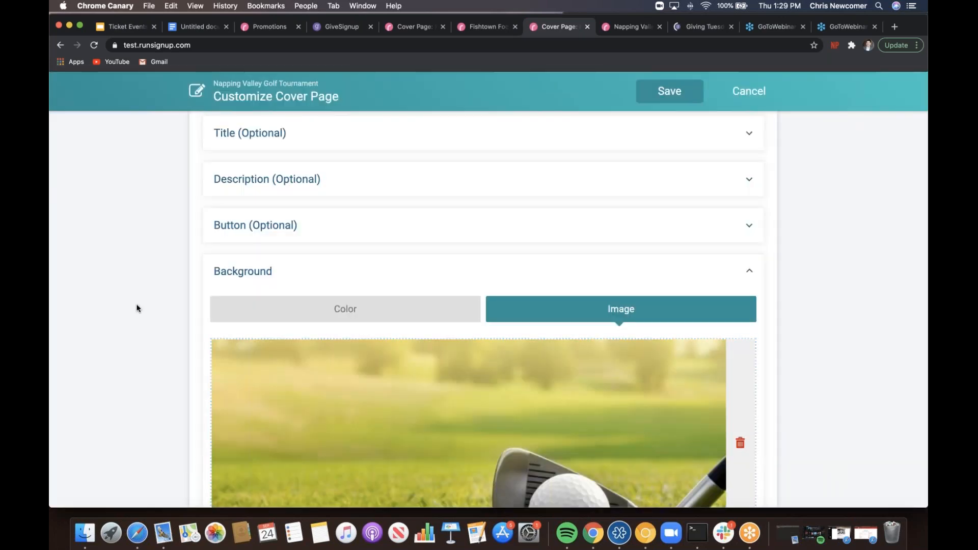
scroll(136, 308, up, 3)
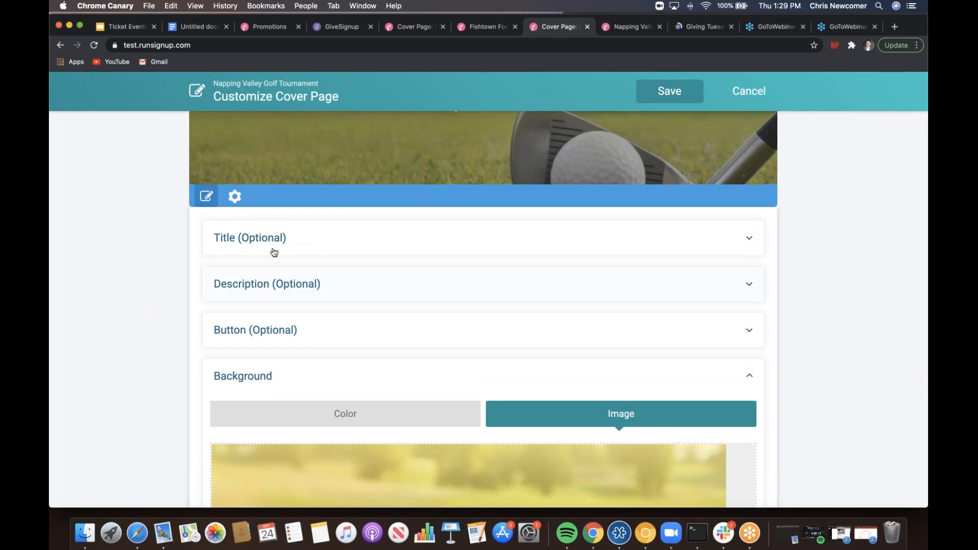
- Set the section title to 'Headline Sponsor: Napping Valley Golf Club'
click(275, 249)
click(308, 281)
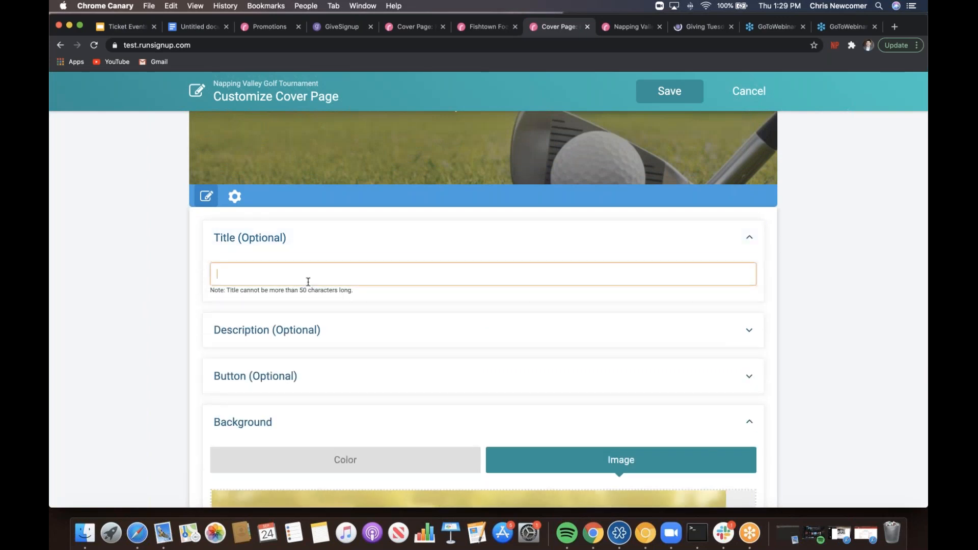
text(Headline)
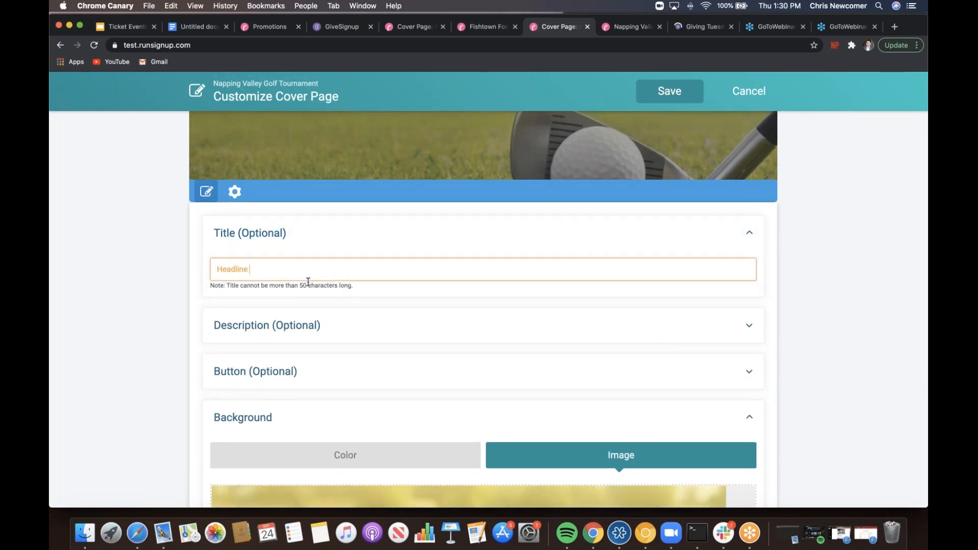
text( Sponsor: Napping Valley Golf Club)
click(346, 333)
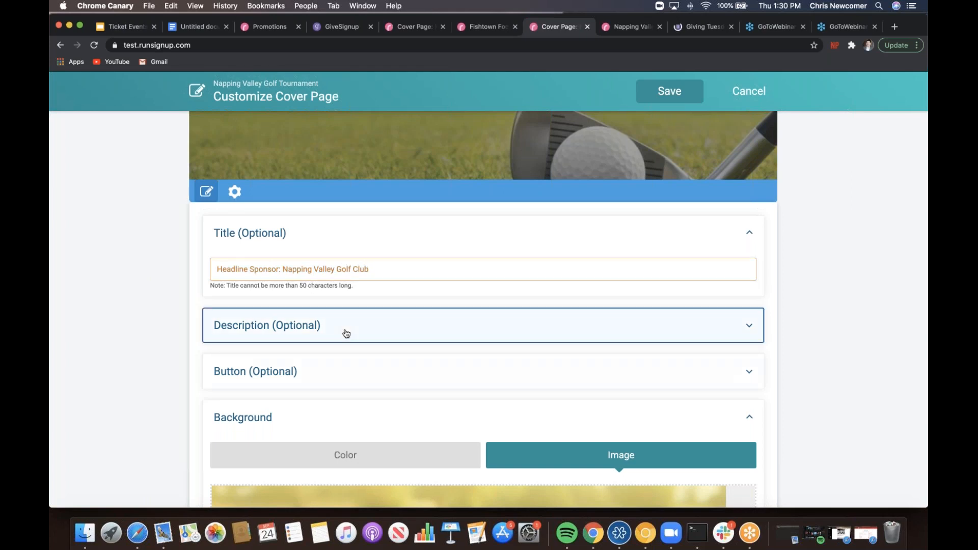
click(331, 357)
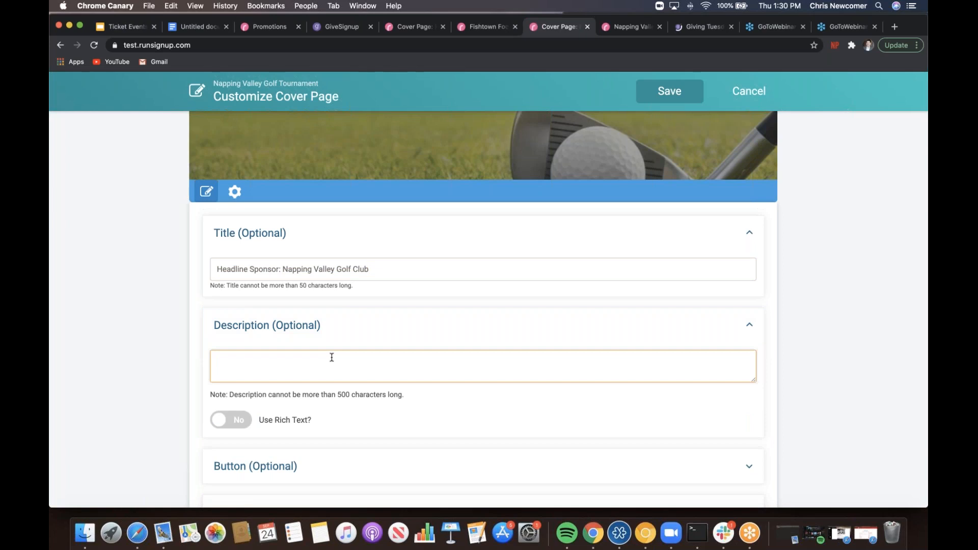
text(Visit us o)
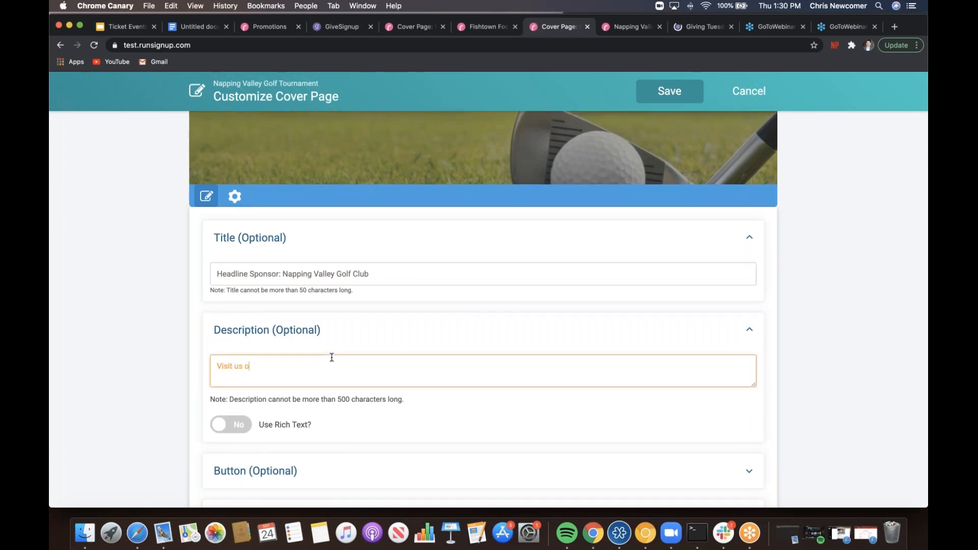
text(n the web at www.NVGC.com)
click(142, 350)
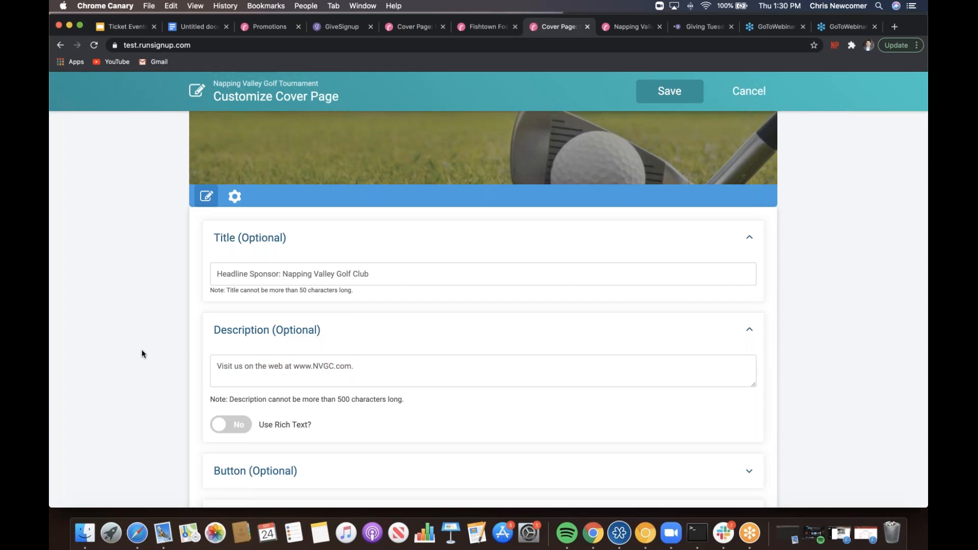
click(676, 101)
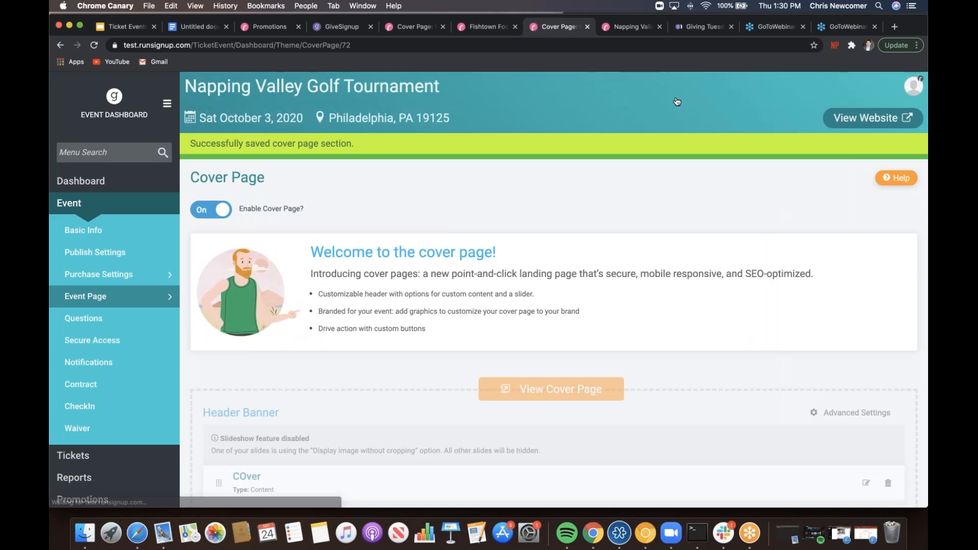
- View the public cover page and review the new Headline Sponsor section
click(631, 388)
scroll(488, 290, down, 15)
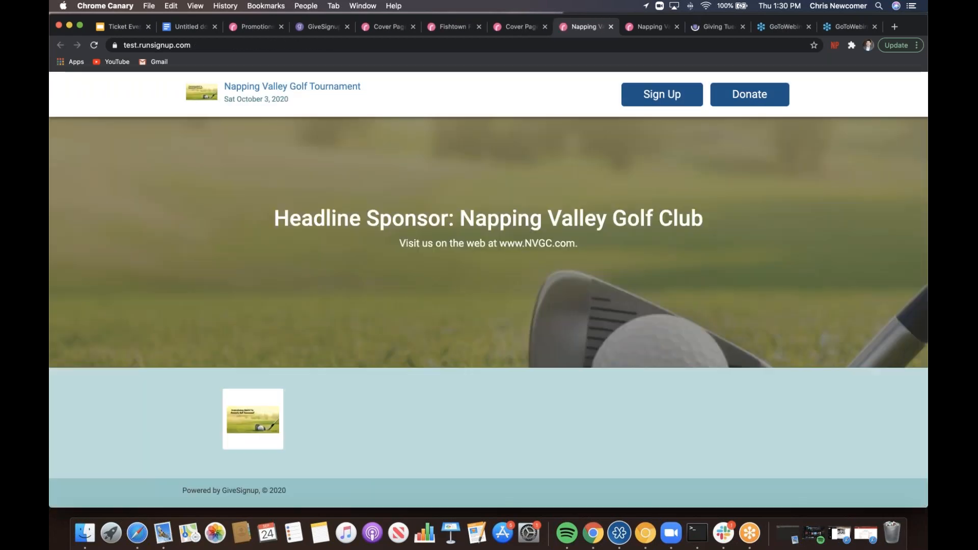
scroll(488, 291, up, 3)
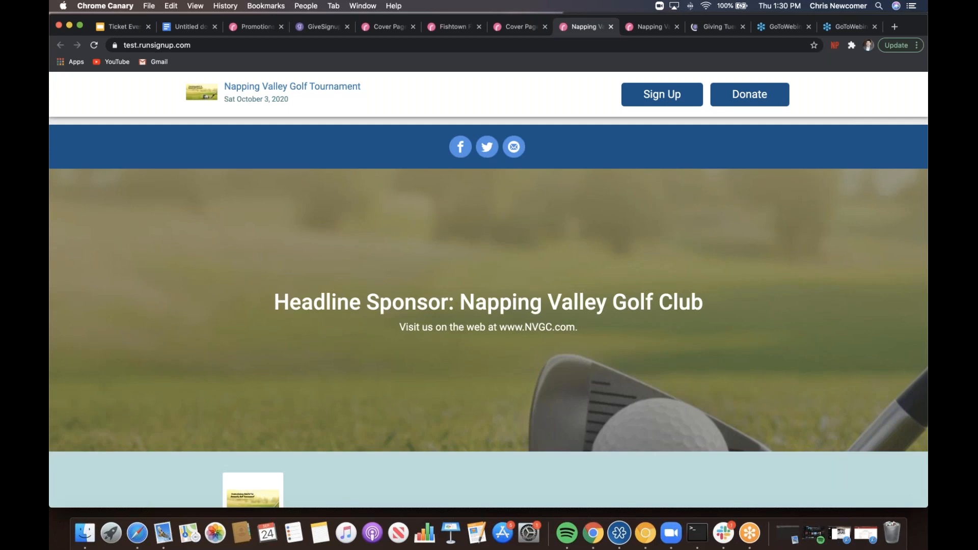
scroll(488, 306, up, 15)
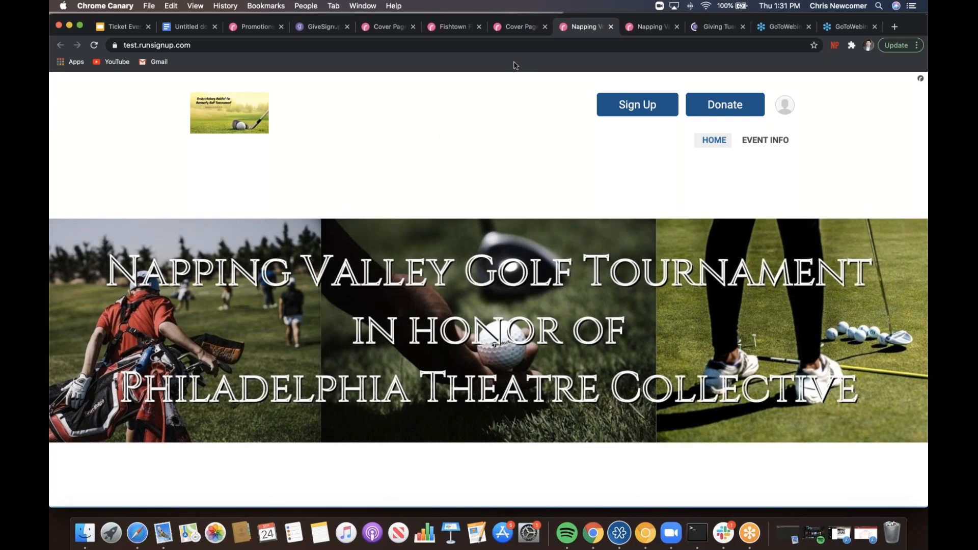
- Return via the confirmation page and account menu to the golf tournament's Event Dashboard
click(637, 105)
click(656, 28)
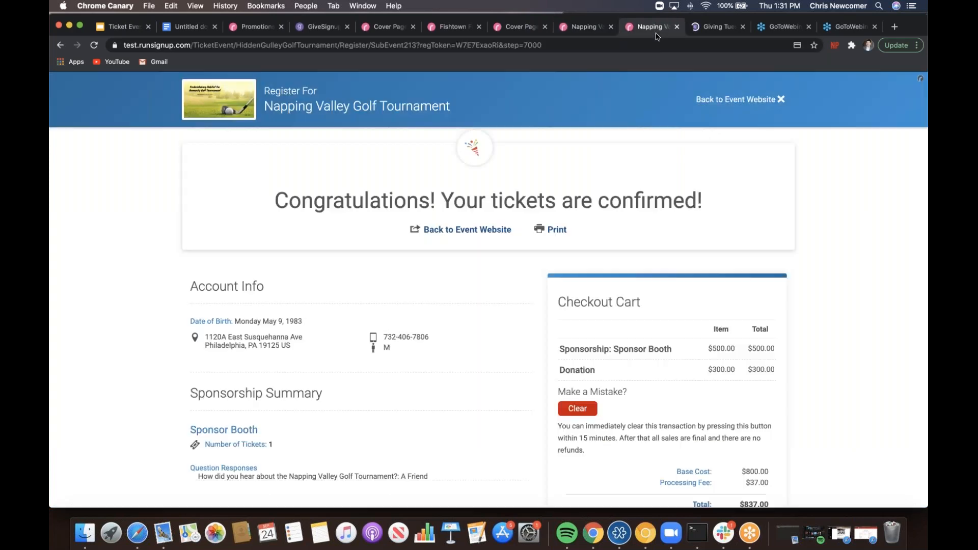
click(703, 98)
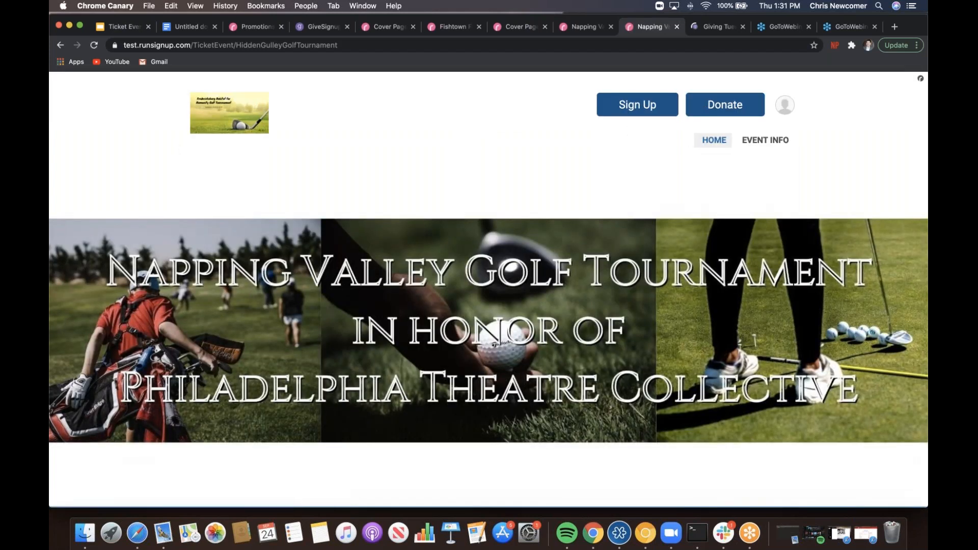
click(786, 109)
click(803, 138)
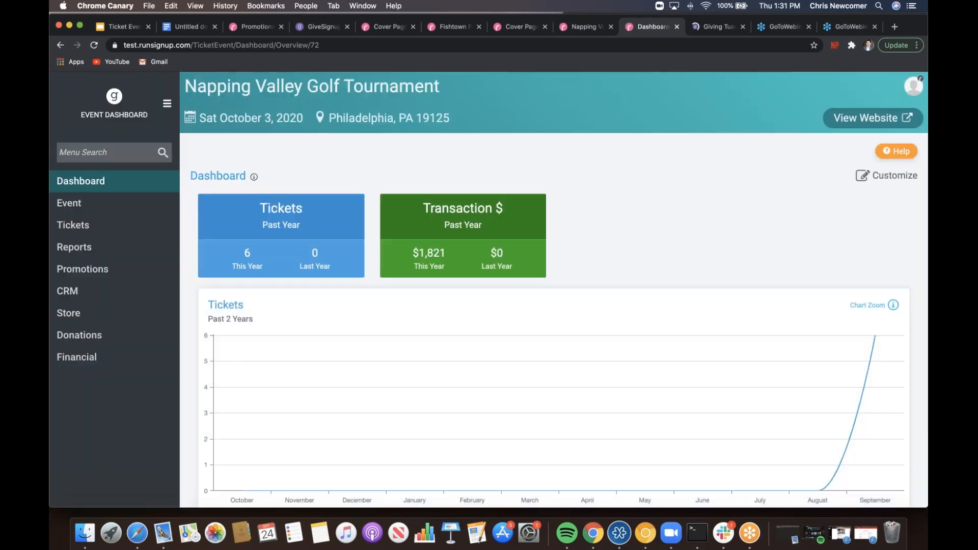
click(142, 203)
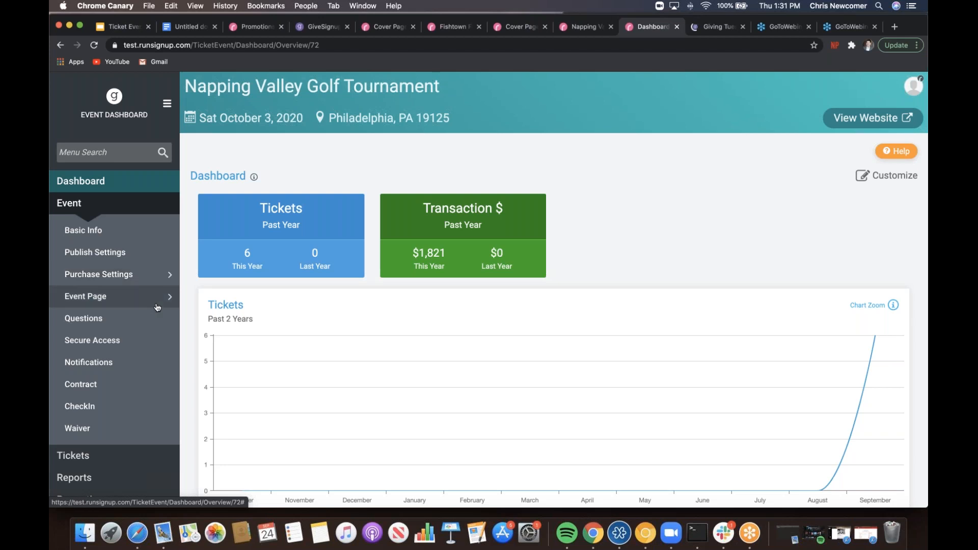
- Expand the Tickets settings in the sidebar and open the event's Notifications page
scroll(158, 307, down, 2)
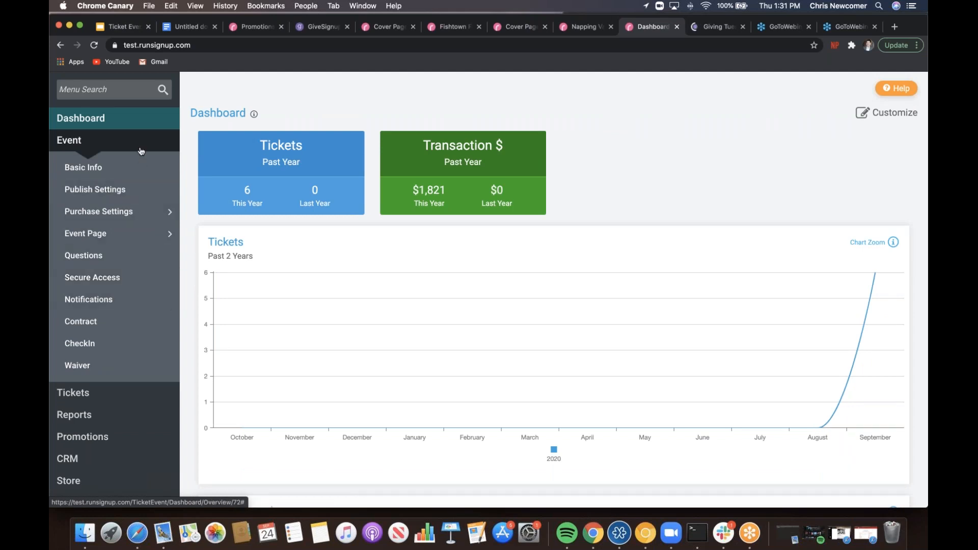
scroll(141, 151, up, 1)
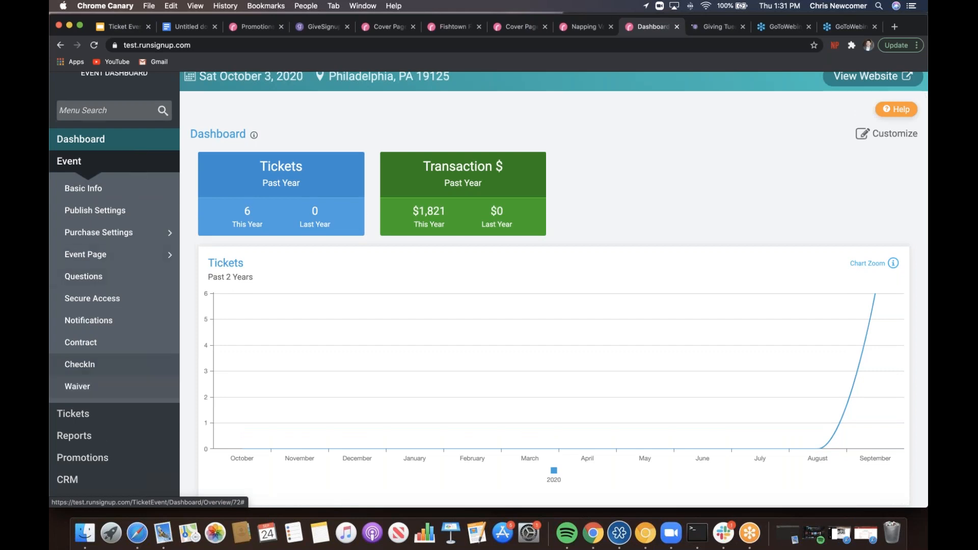
click(87, 414)
scroll(87, 414, down, 4)
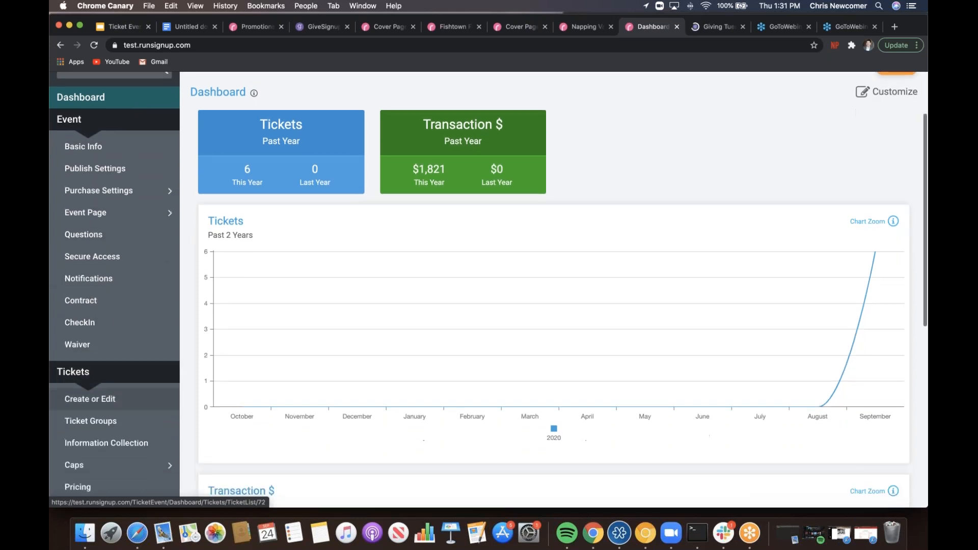
scroll(121, 343, up, 4)
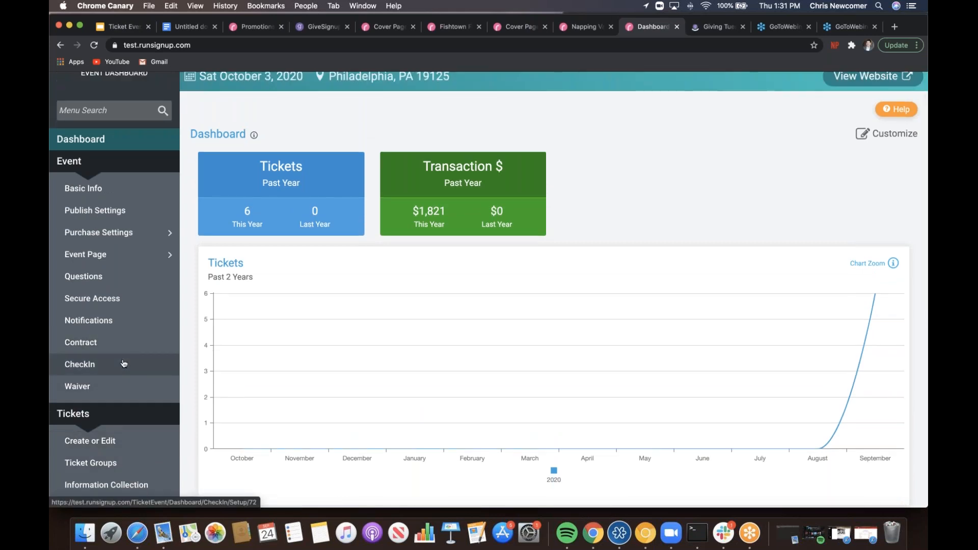
click(124, 320)
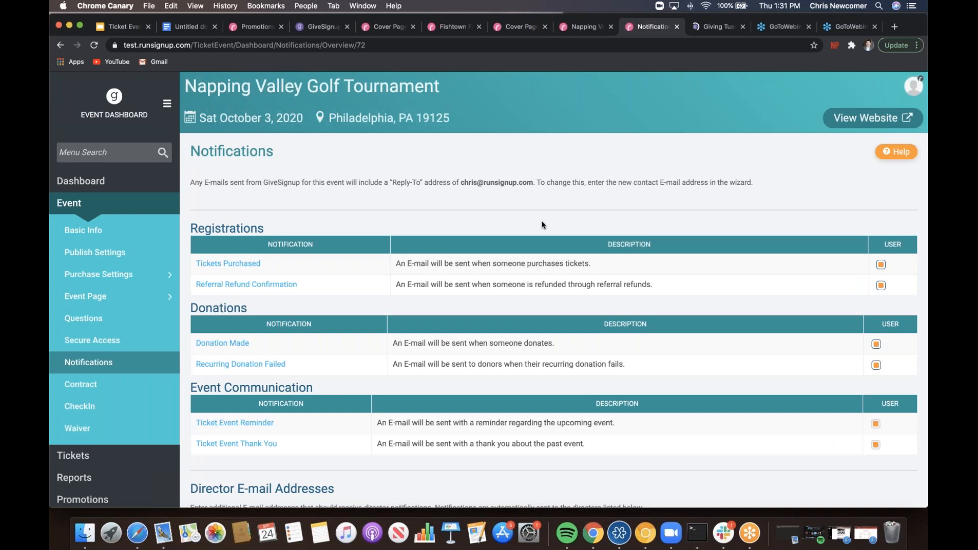
- Scroll through the registration, donation and event communication e-mail notifications
scroll(542, 224, down, 3)
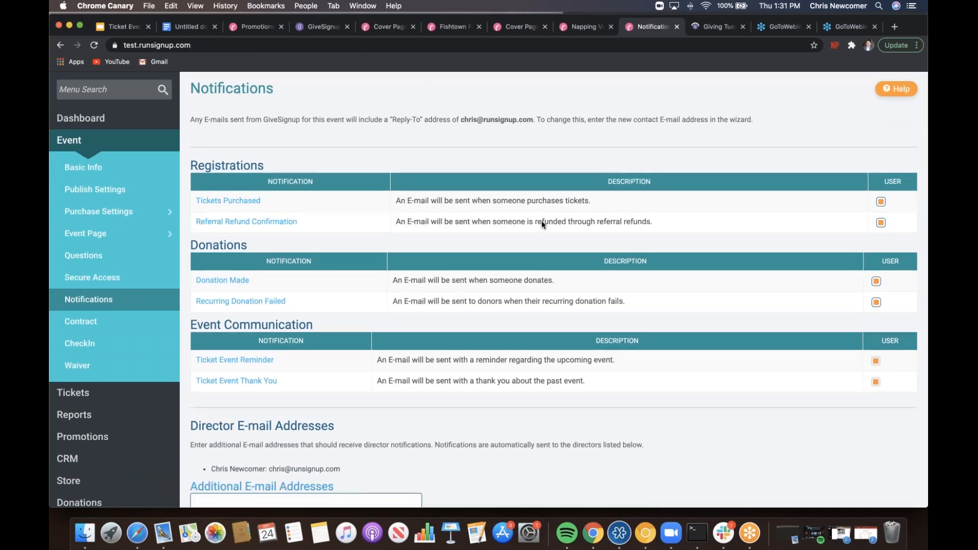
scroll(542, 221, down, 3)
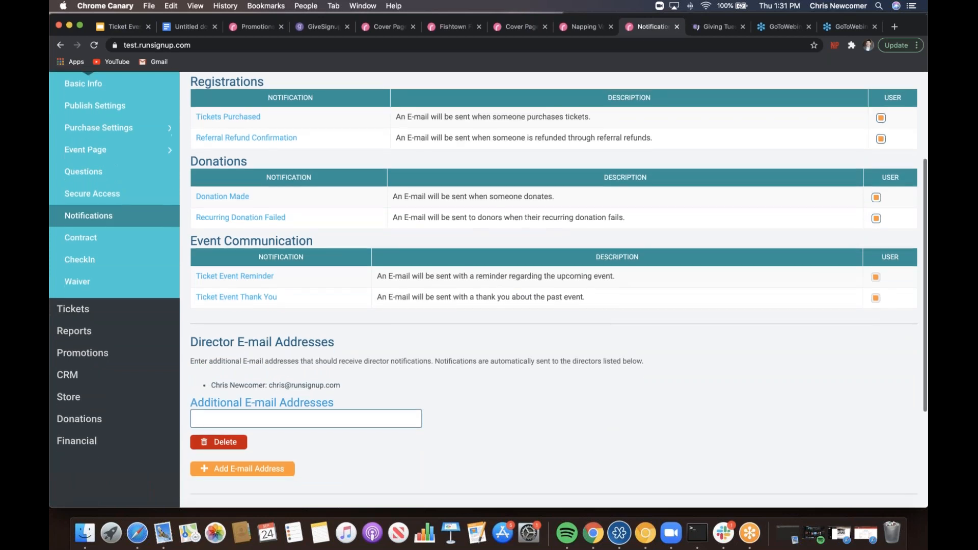
scroll(542, 221, up, 2)
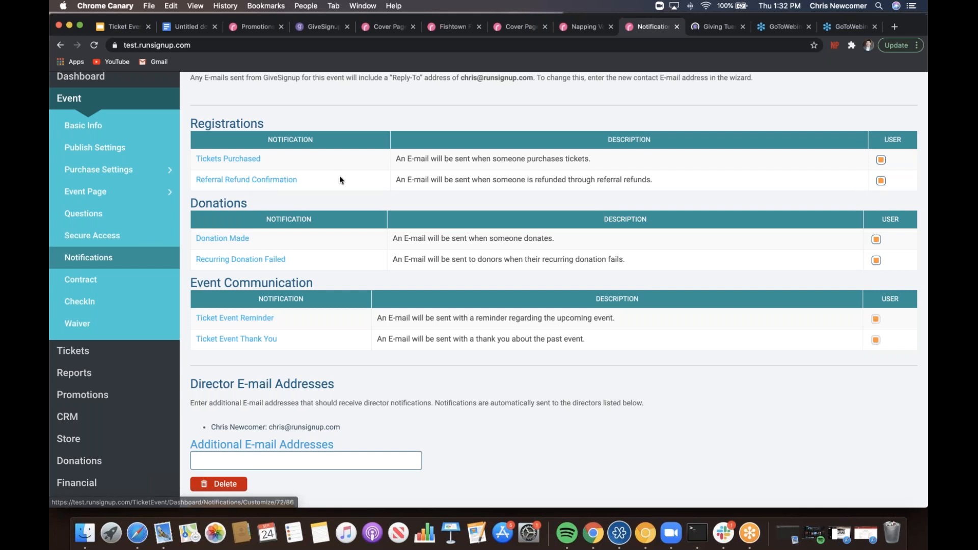
scroll(339, 179, up, 2)
scroll(339, 179, up, 5)
- Open the Tickets Purchased e-mail template and place the caret at the website button
click(224, 245)
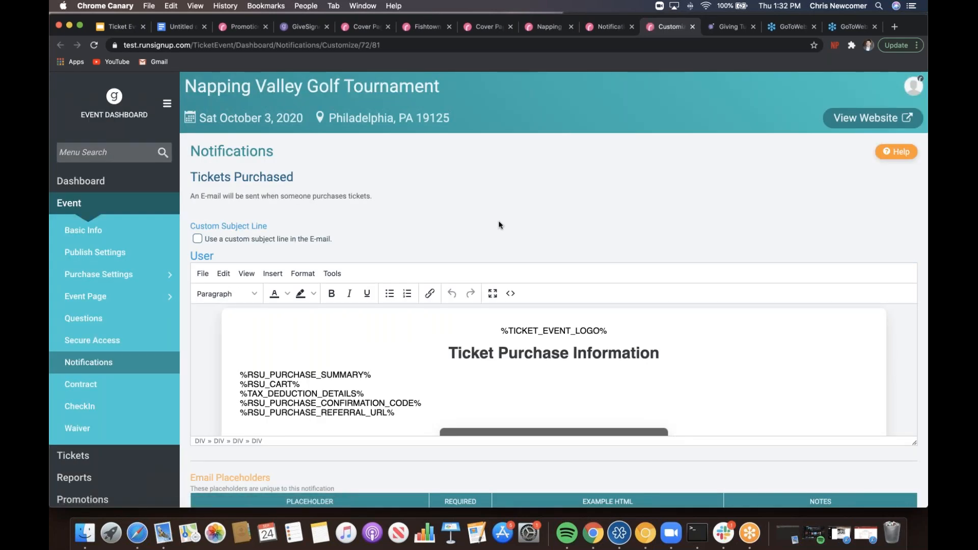
scroll(500, 225, down, 5)
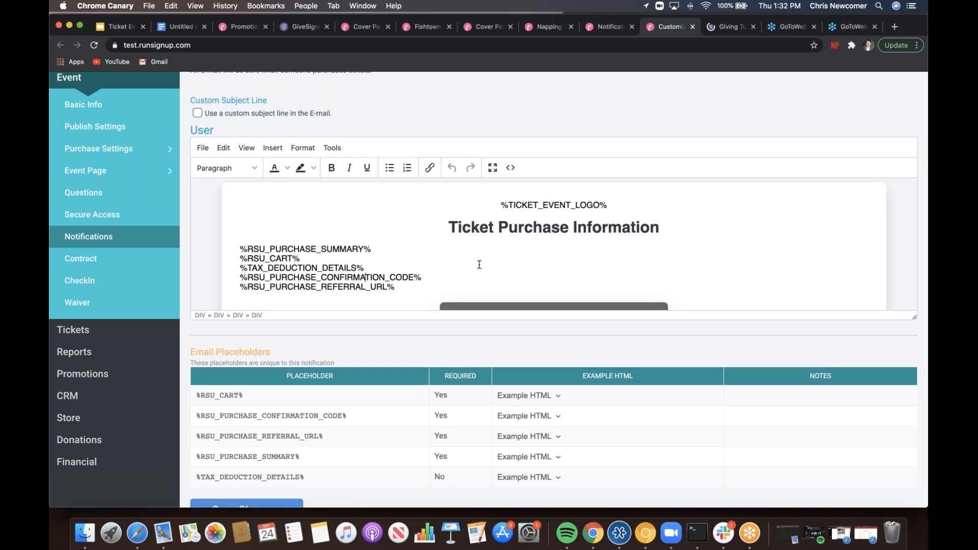
key(Down)
key(Down)
key(Down)
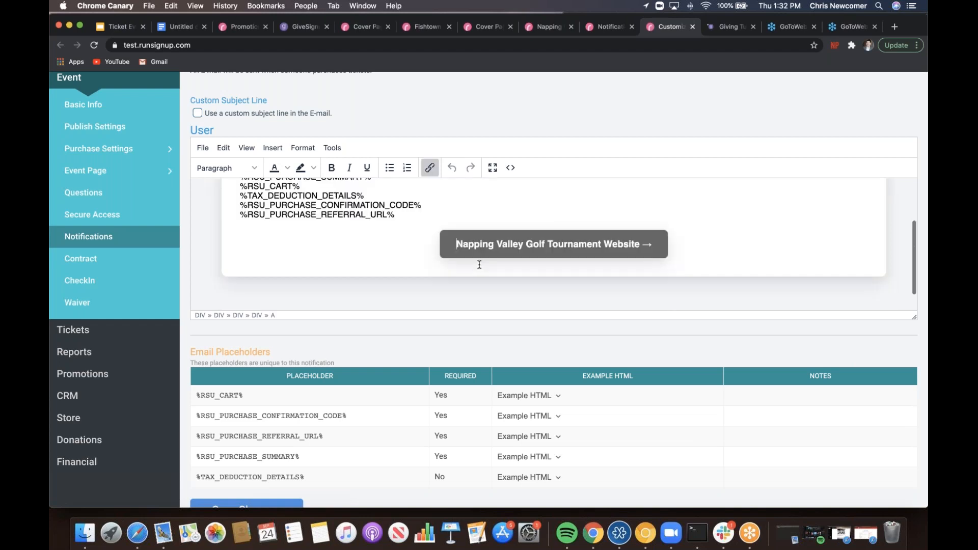
key(Up)
key(Up)
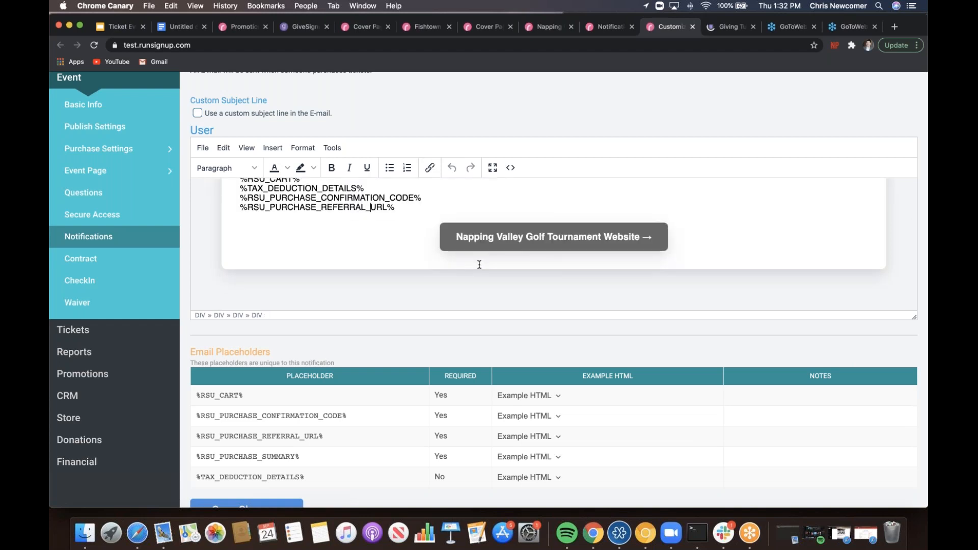
key(Down)
- Insert a 'ZOOM LINK!' line above the website button
key(Return)
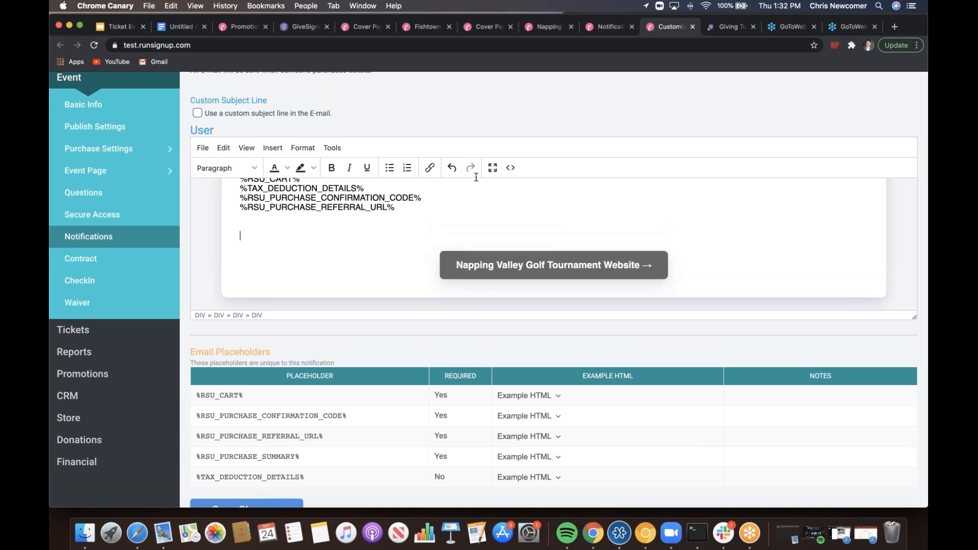
text(ZOOM LINKJ)
key(BackSpace)
key(BackSpace)
text(K)
scroll(573, 111, down, 3)
scroll(573, 111, up, 3)
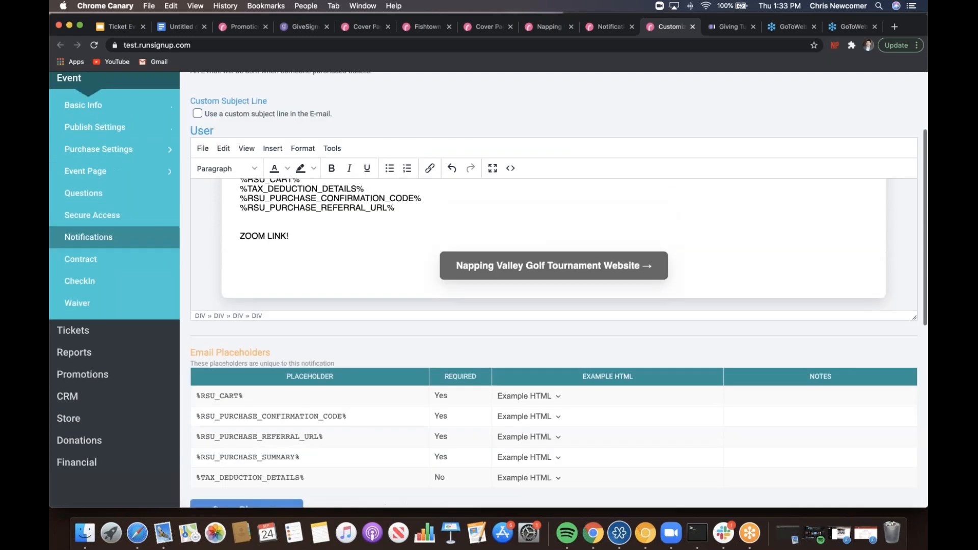
scroll(554, 290, up, 5)
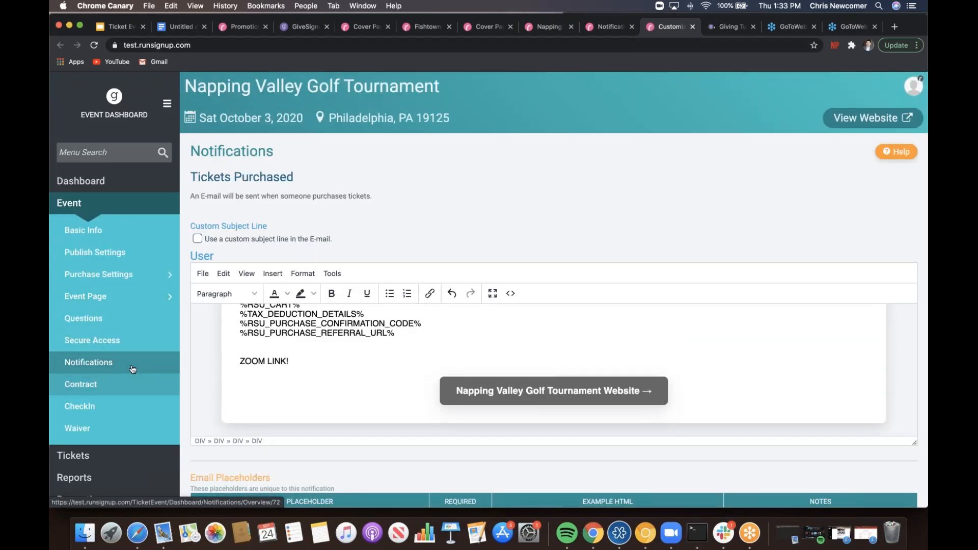
- Review the Notifications overview's Ticket Event Reminder and Thank You e-mails, then return to the Google Slides deck
click(148, 361)
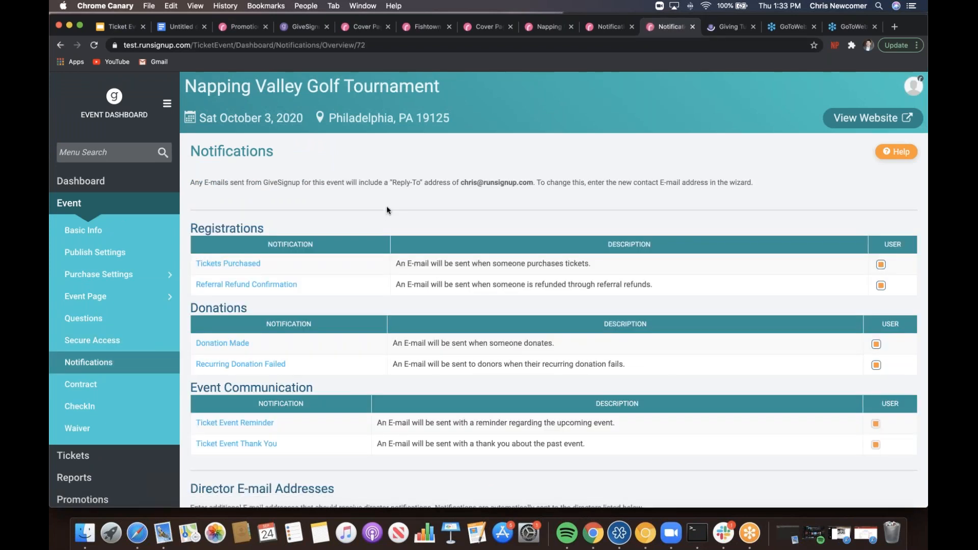
scroll(387, 210, down, 3)
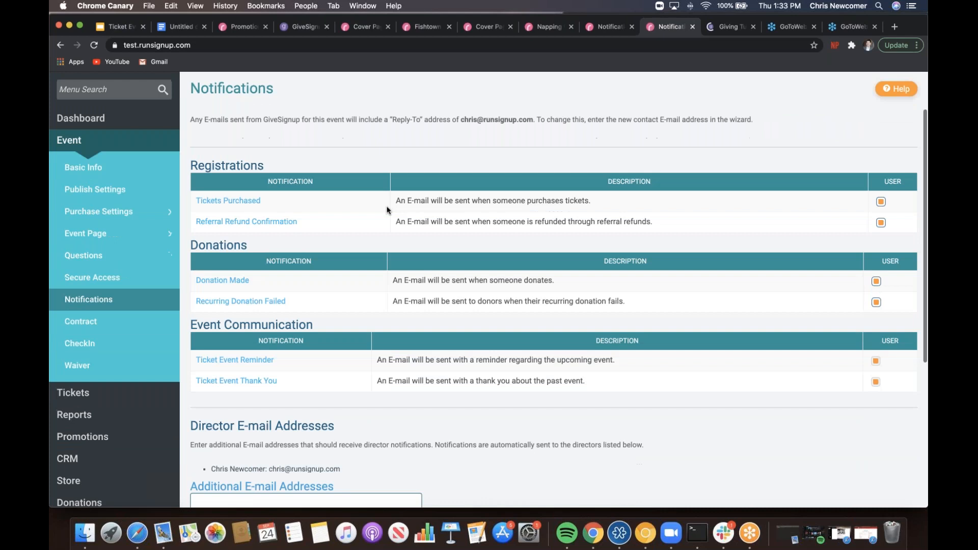
scroll(386, 210, down, 10)
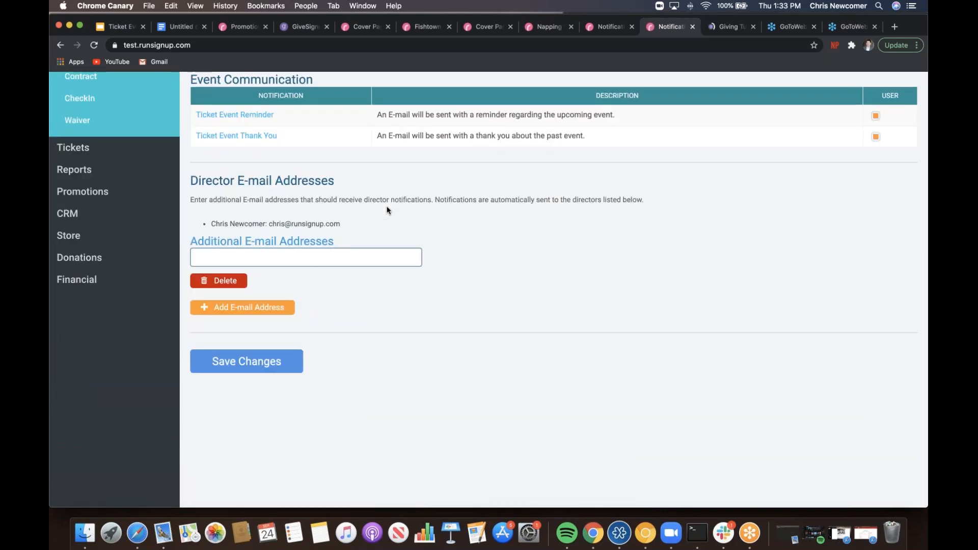
scroll(386, 210, up, 5)
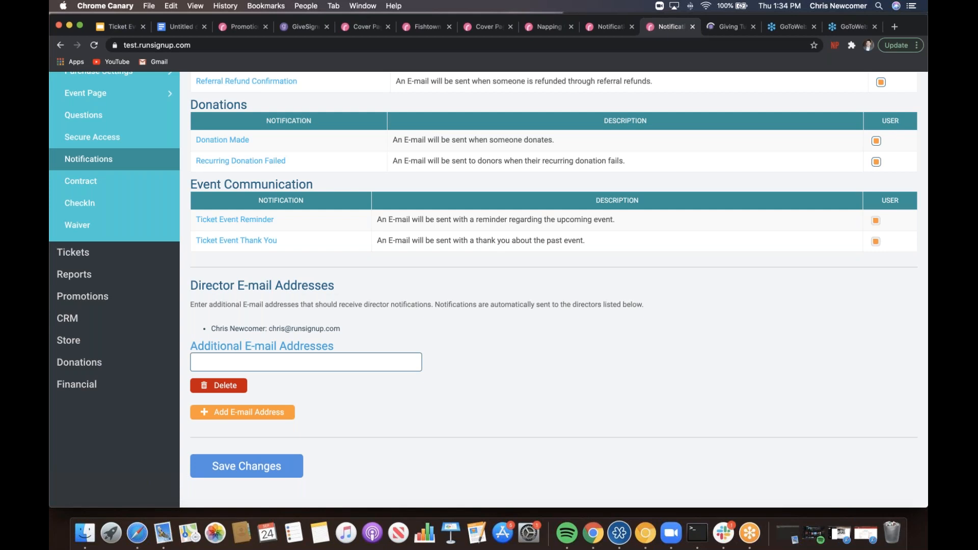
click(118, 29)
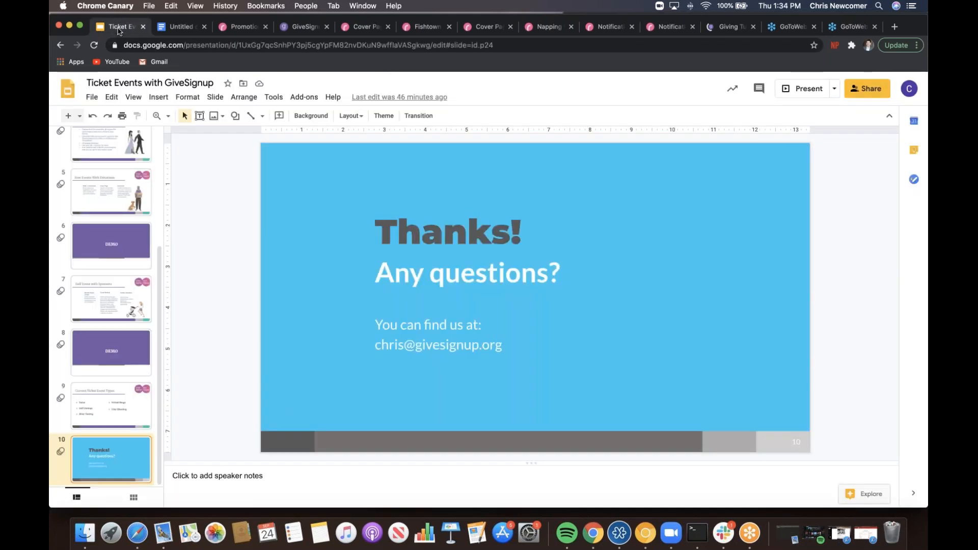